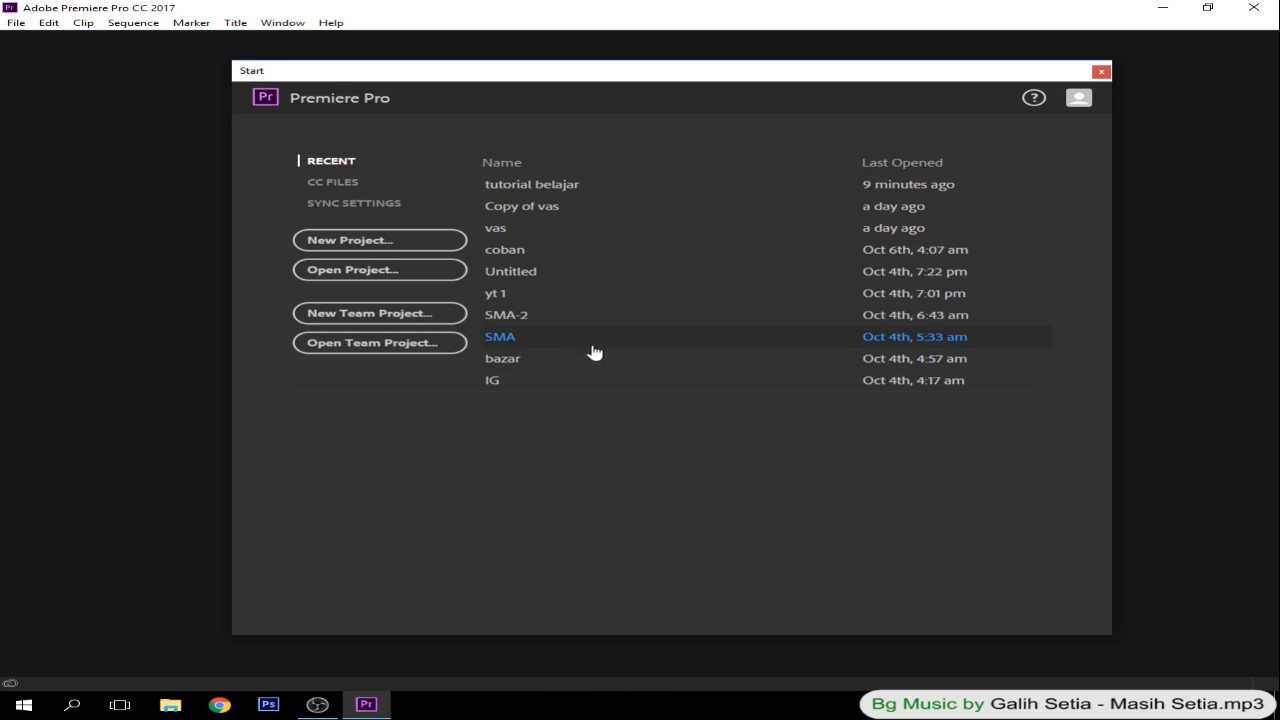
- Start a new project and choose the PROJECT folder on the WEDDING (D:) drive as its location
left_click(362, 241)
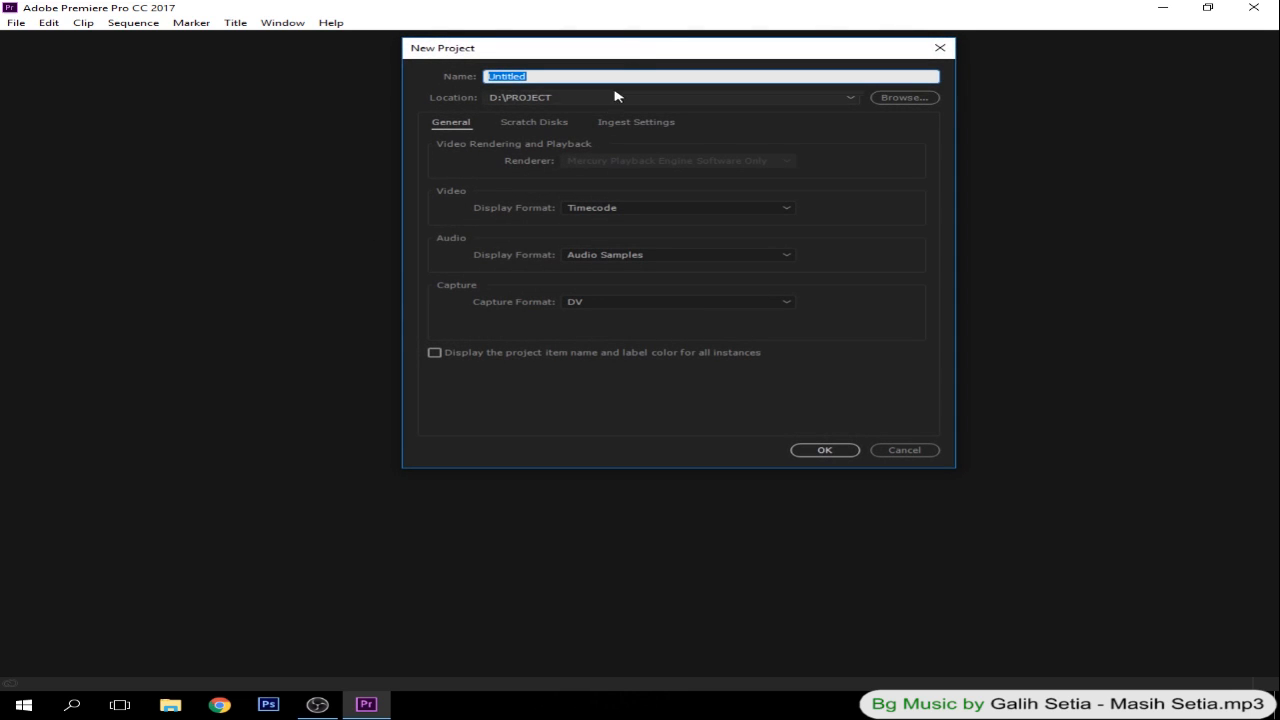
left_click_drag(641, 60, 640, 120)
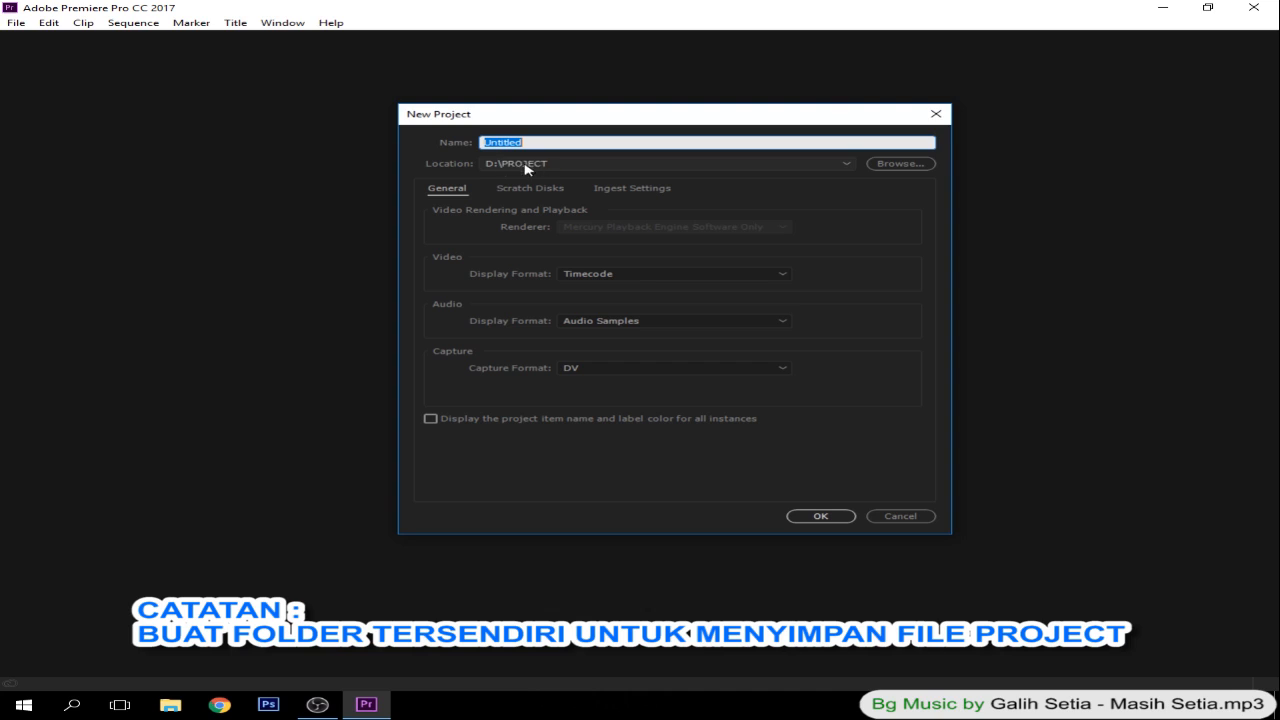
left_click(880, 165)
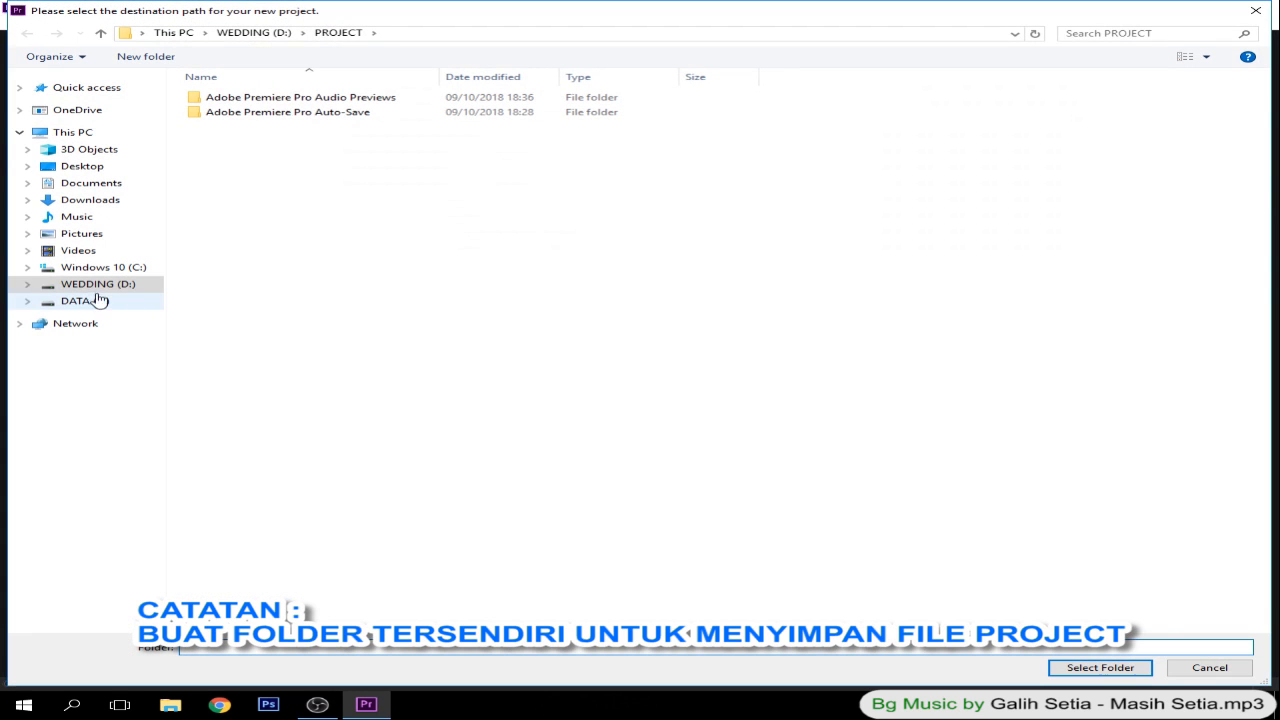
left_click(88, 286)
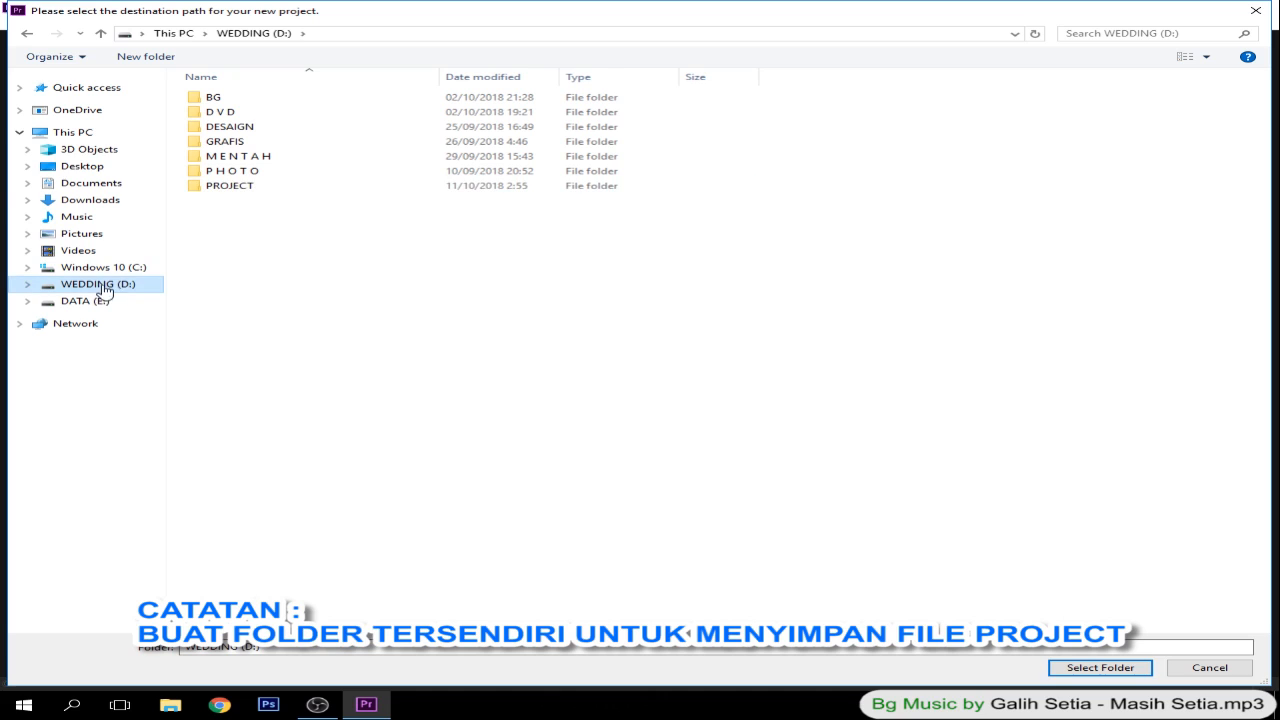
double_click(248, 190)
left_click(1088, 668)
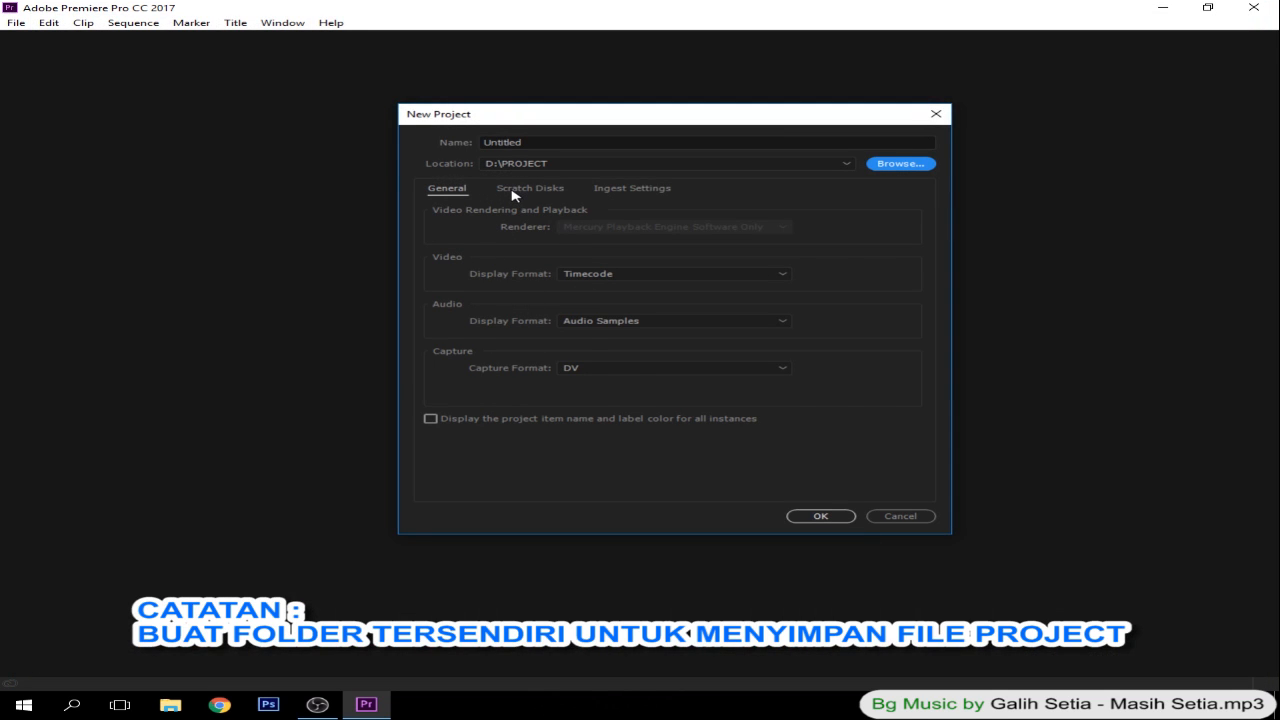
- Review the scratch disk and ingest settings, and create the project with the name "mempelajari tool"
left_click(514, 191)
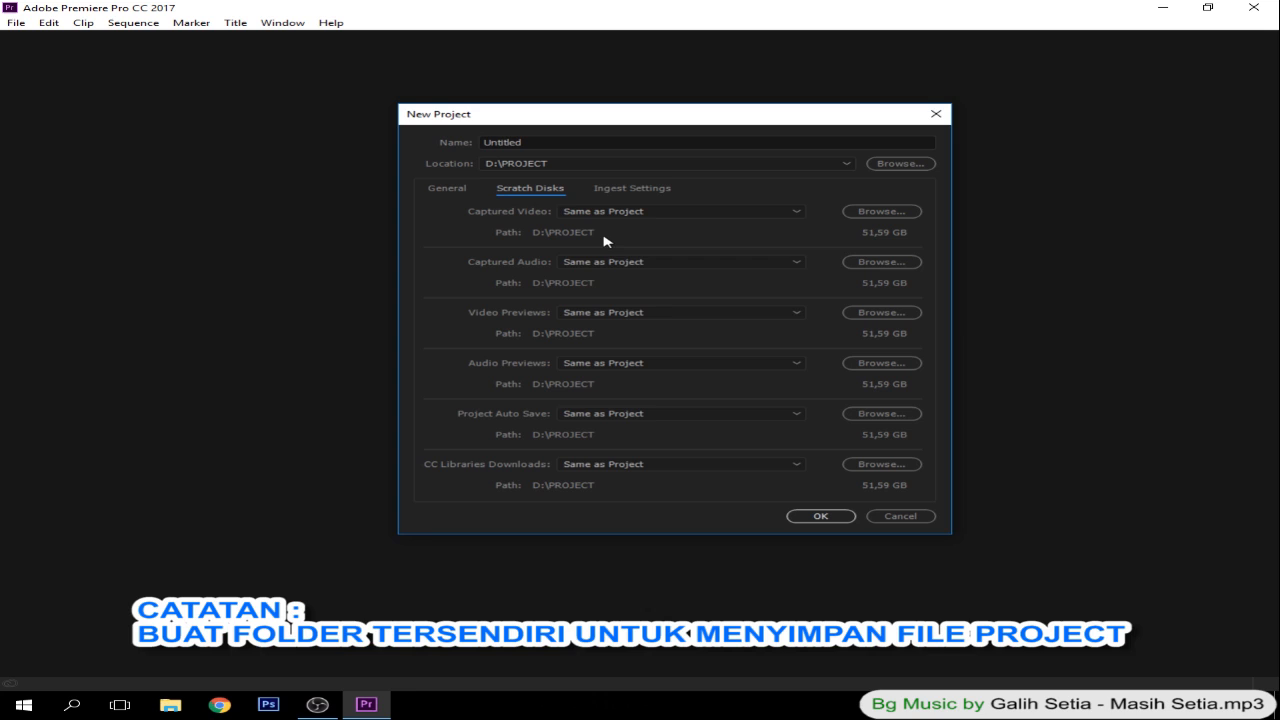
left_click(640, 192)
left_click(468, 190)
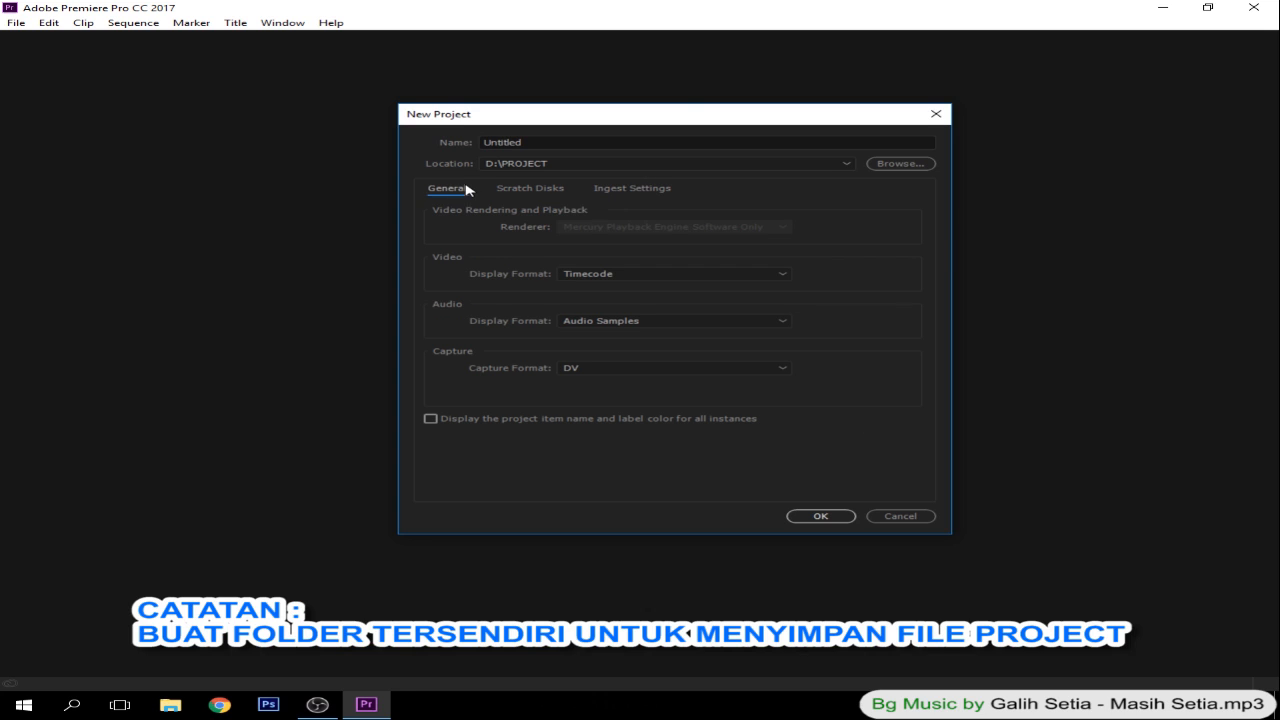
left_click(540, 141)
left_click_drag(540, 141, 479, 142)
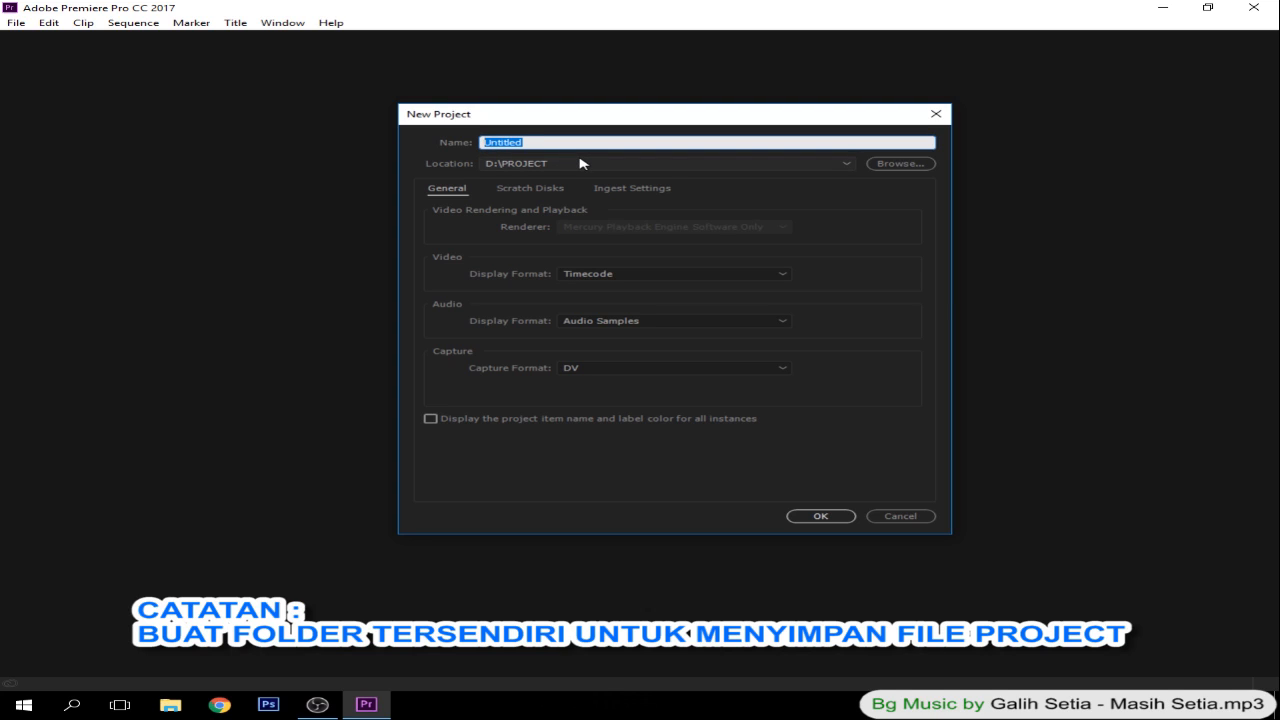
type("mempelajari tool")
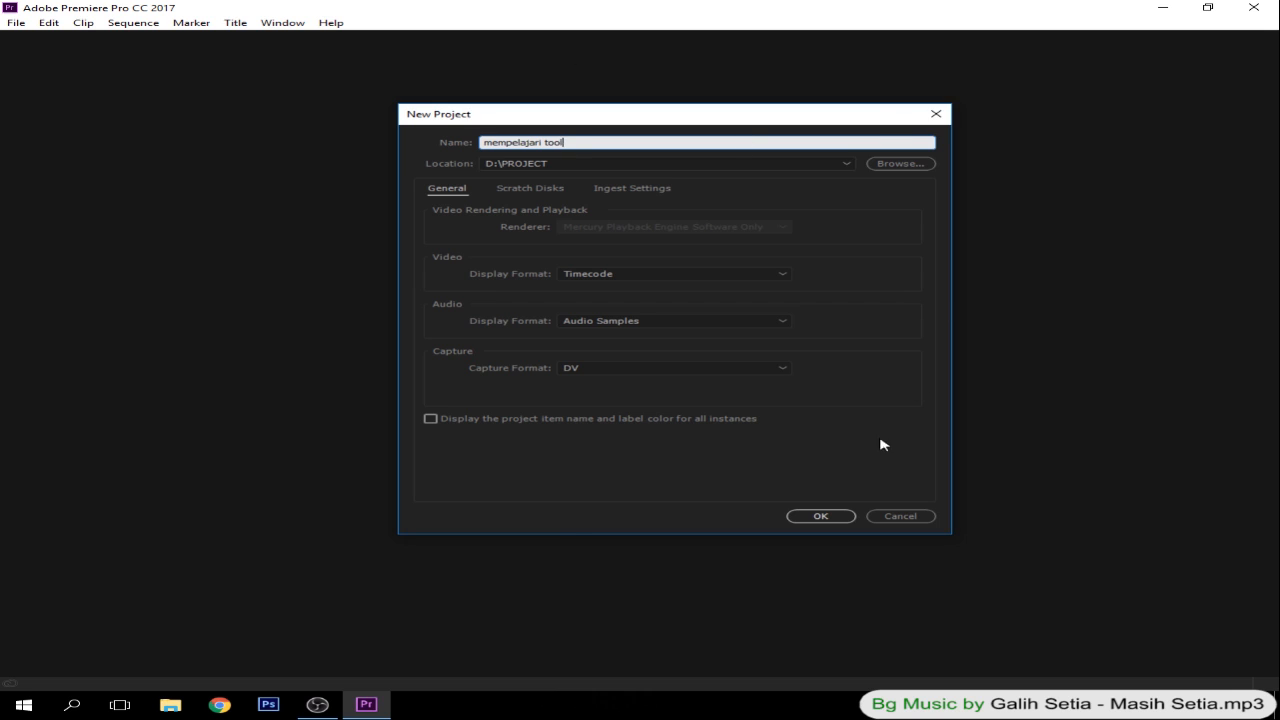
left_click(820, 516)
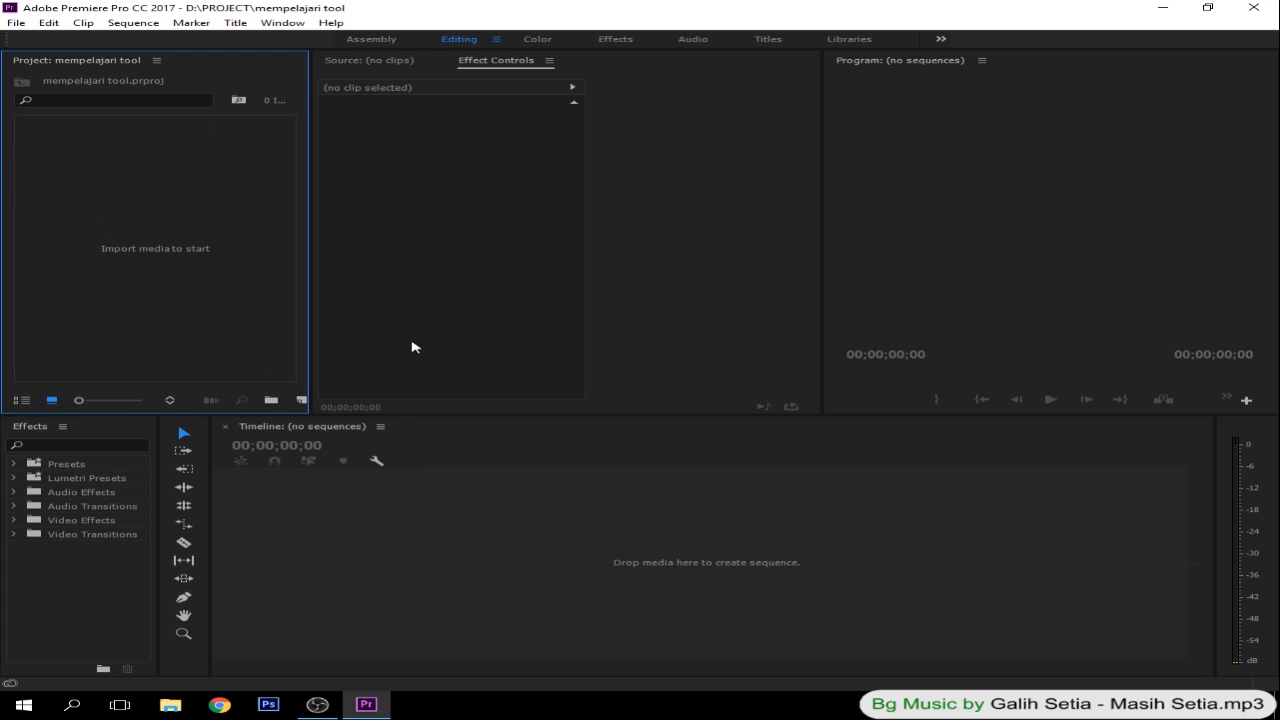
- Begin a new sequence and collapse the AVCHD group in the list of available presets
left_click(17, 23)
mouse_move(34, 40)
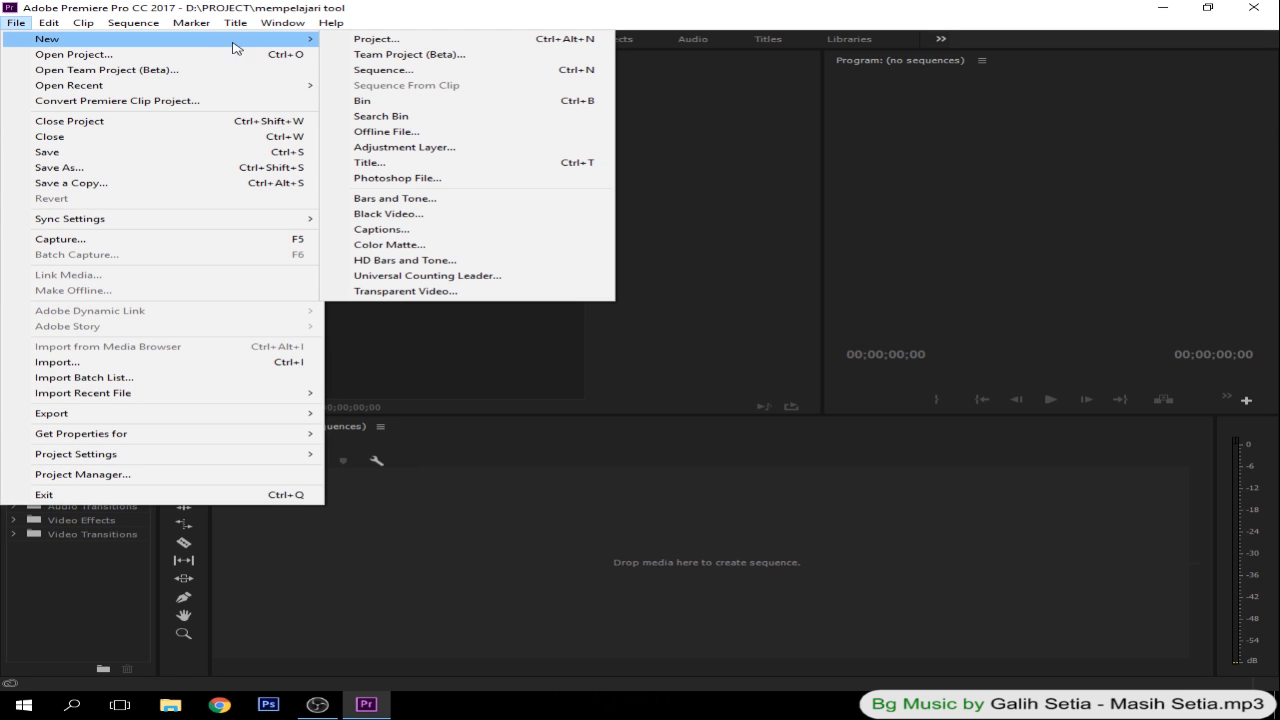
left_click(422, 78)
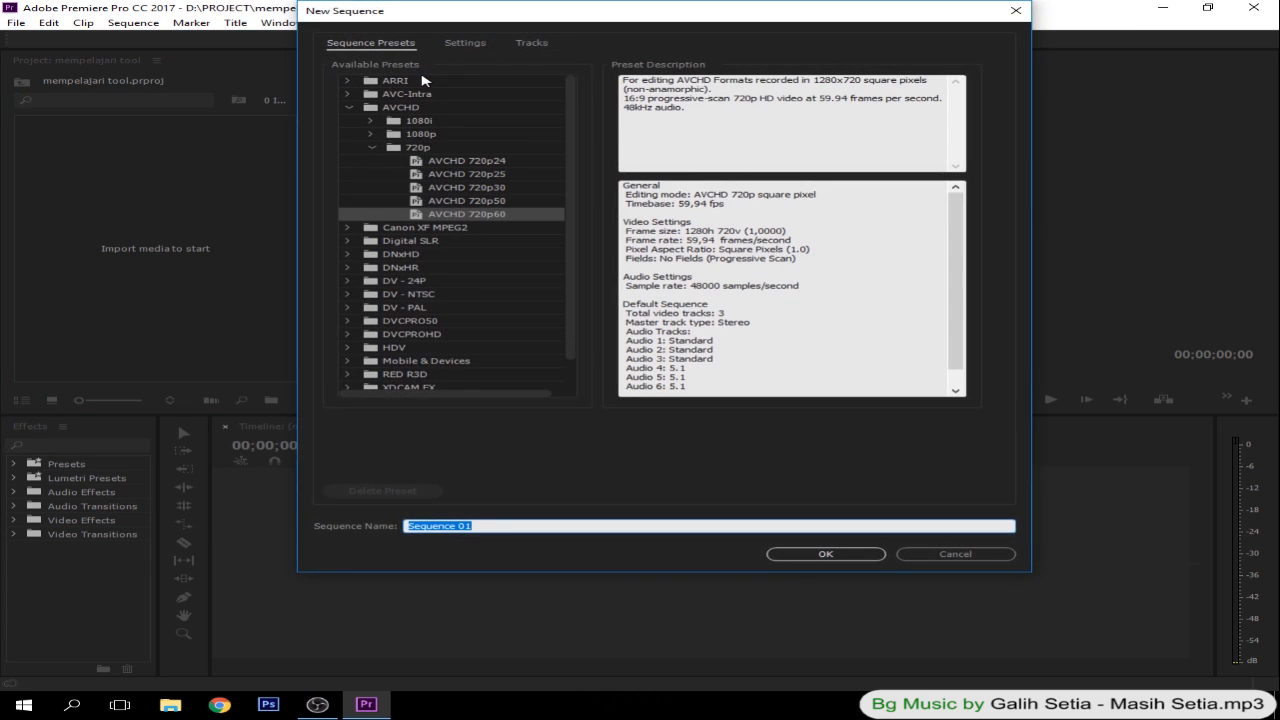
left_click_drag(492, 12, 486, 67)
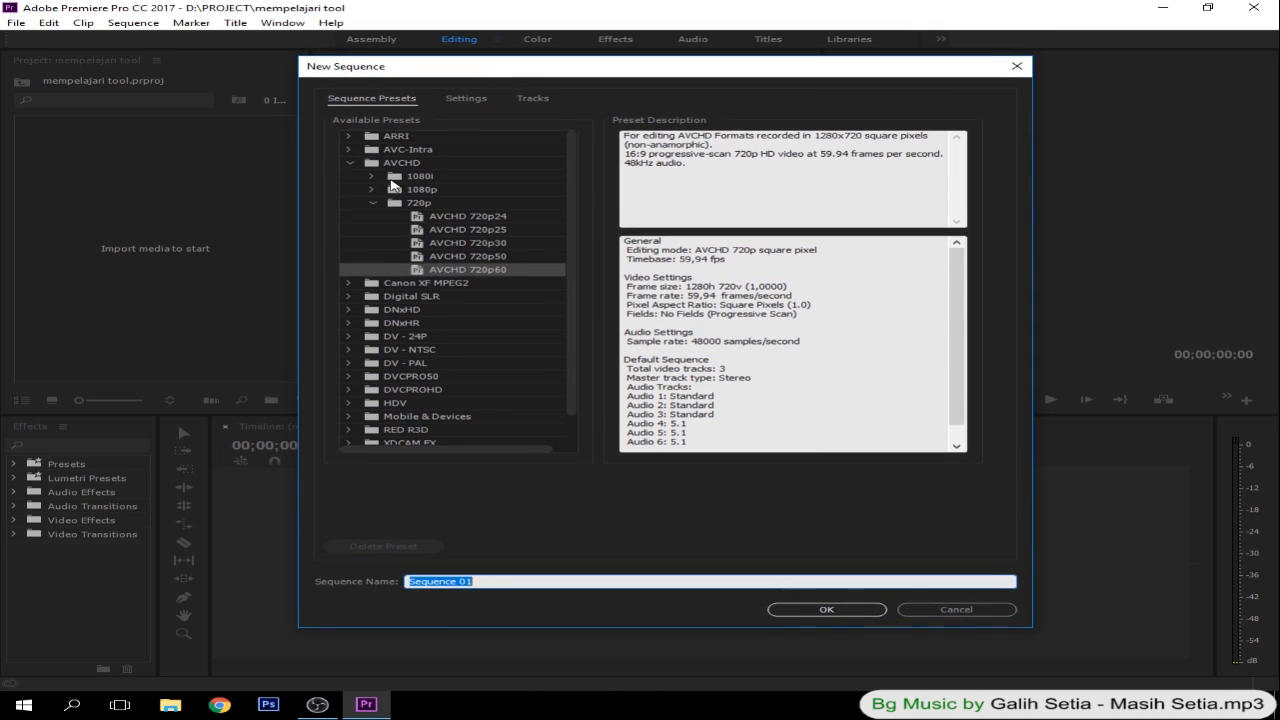
left_click(349, 165)
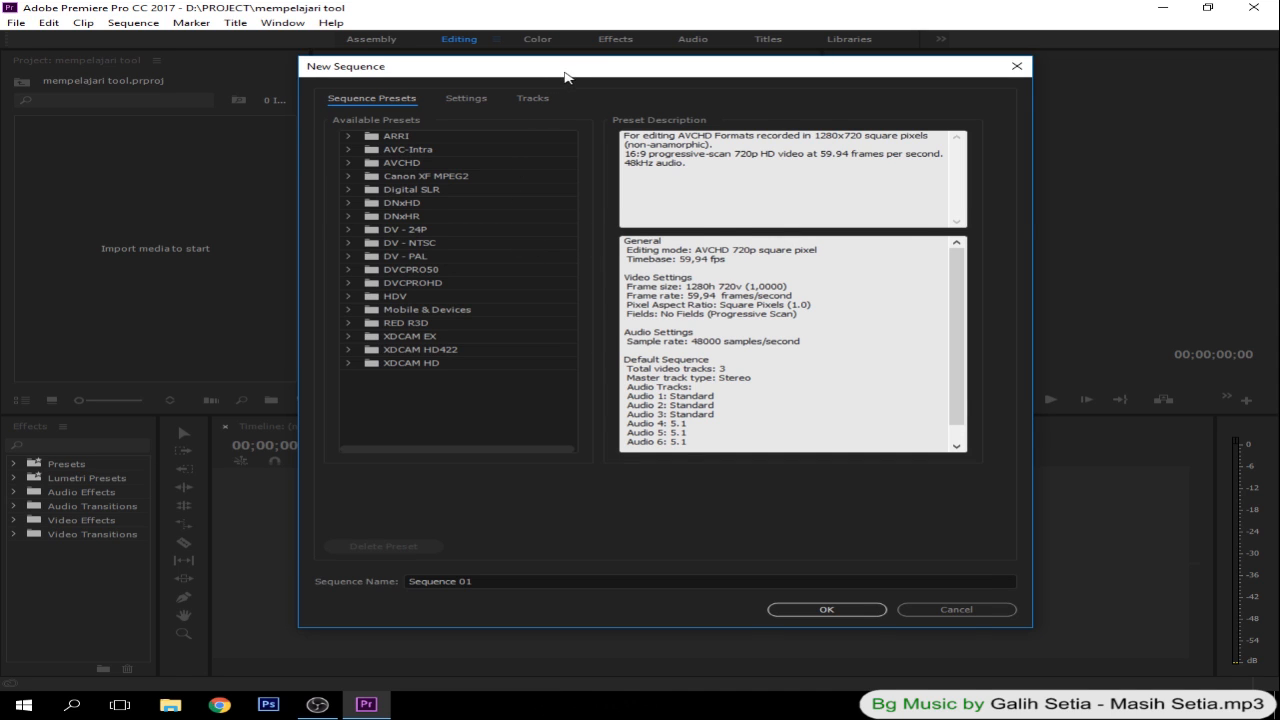
left_click_drag(565, 73, 569, 79)
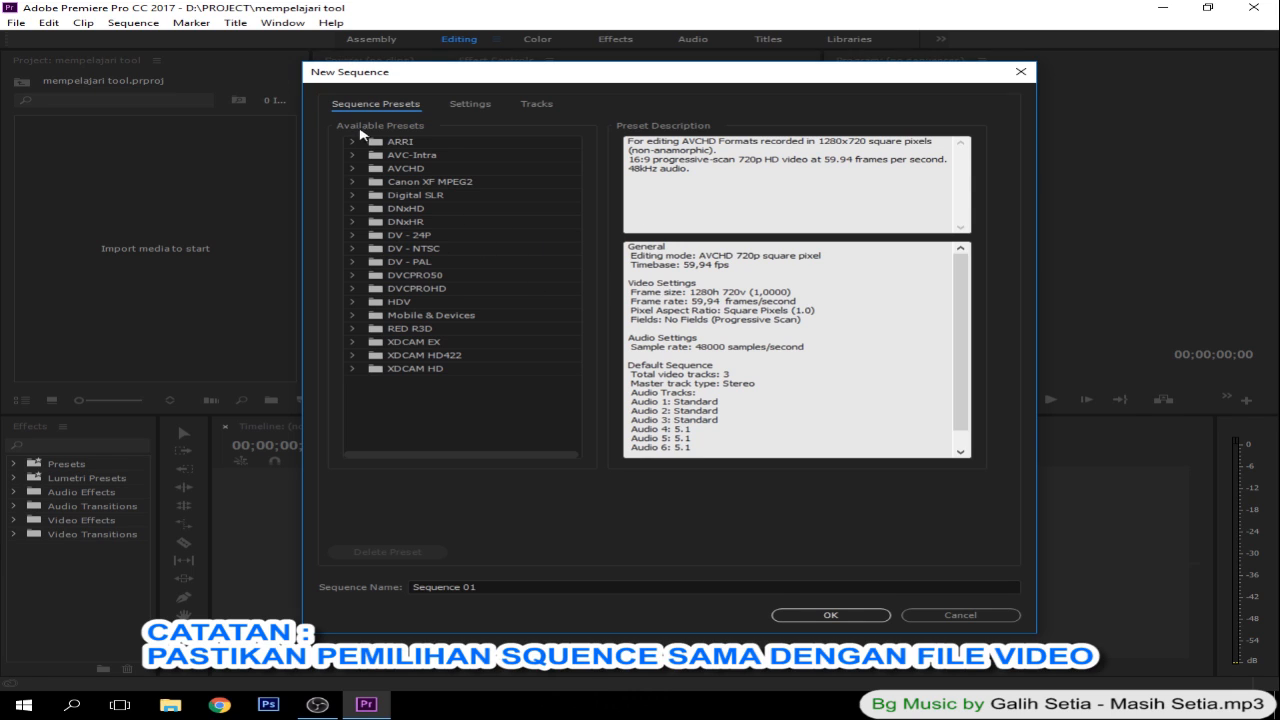
- Choose the AVCHD 720p25 sequence preset and check its frame size and frame rate in the description
left_click(352, 168)
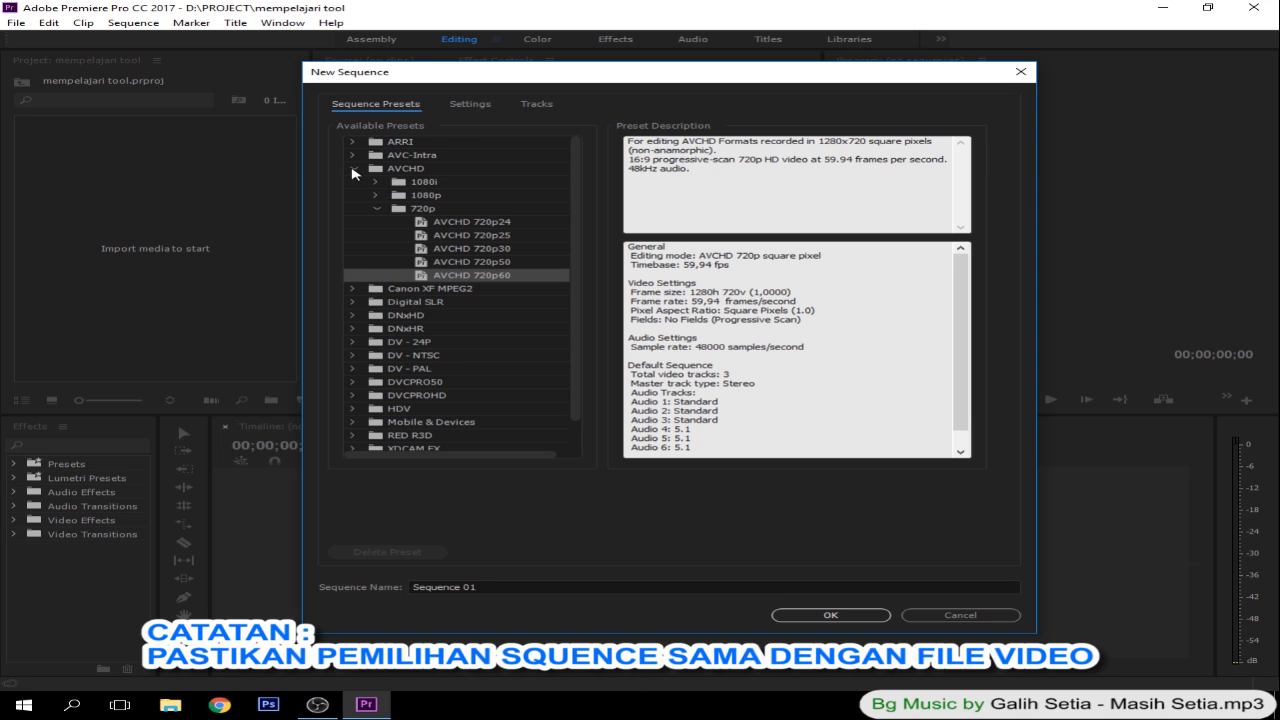
left_click(377, 208)
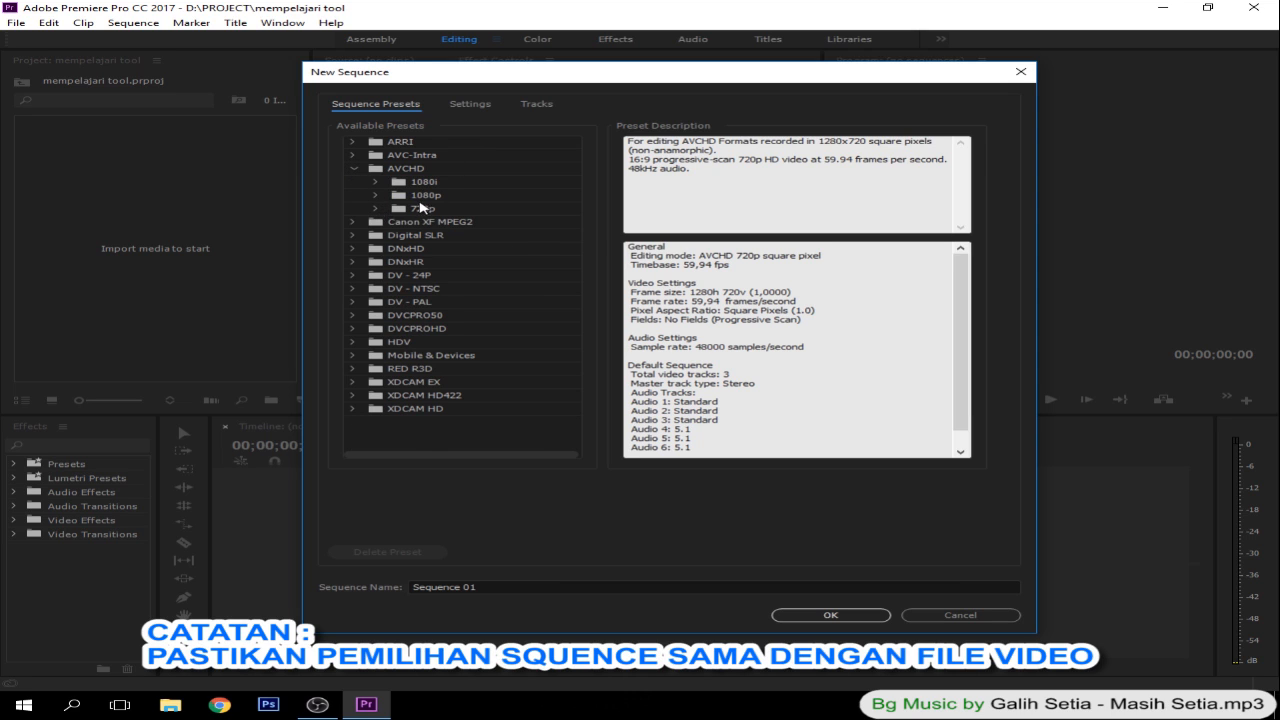
left_click(376, 196)
left_click(377, 301)
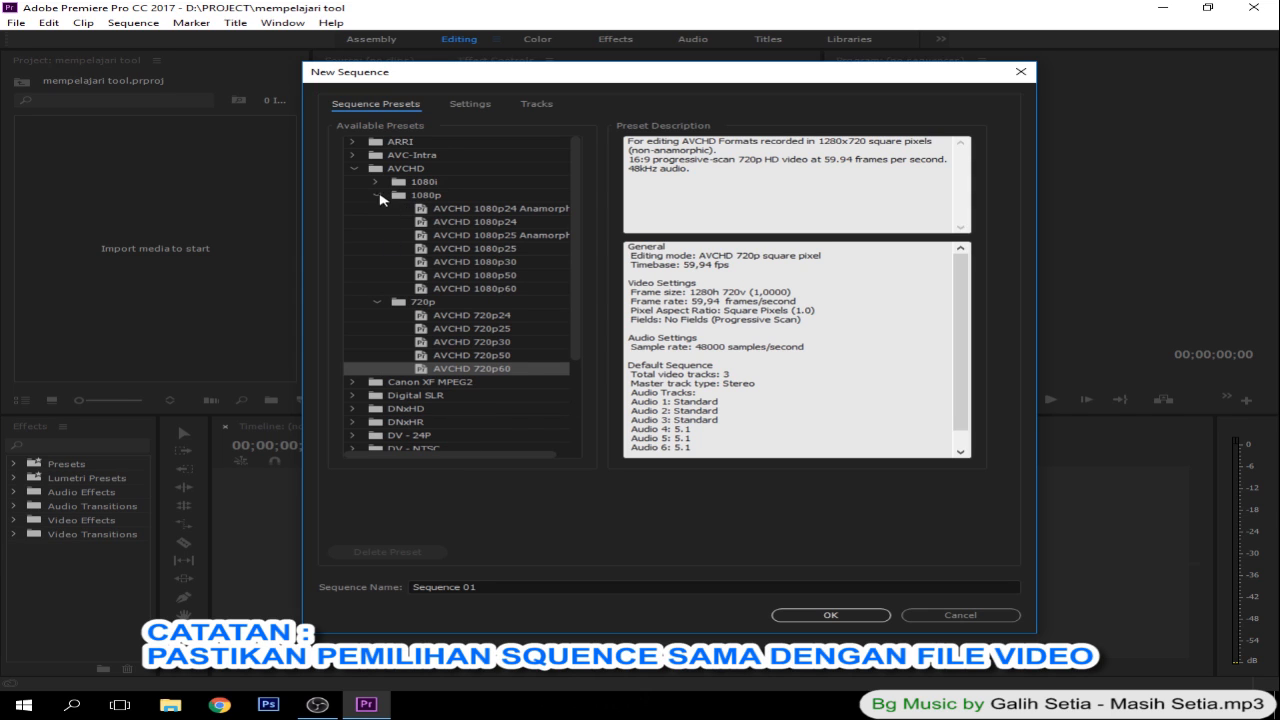
left_click(470, 328)
left_click_drag(632, 292, 819, 299)
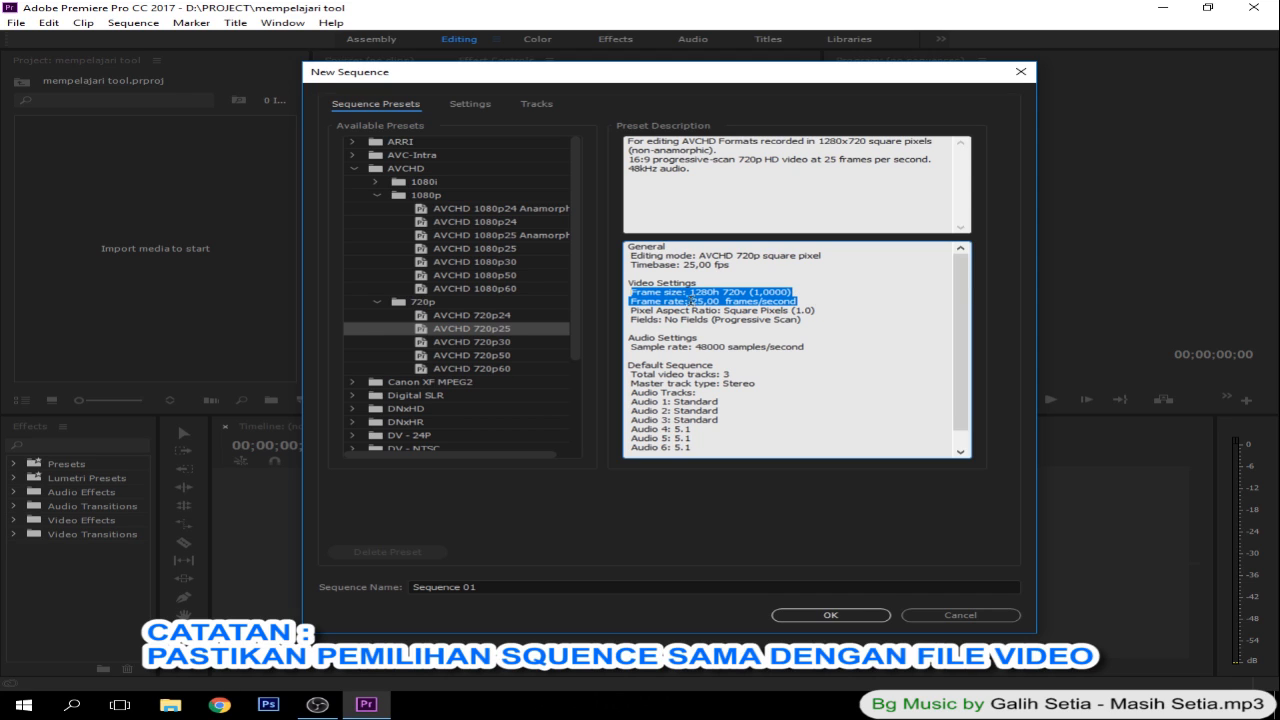
left_click(465, 330)
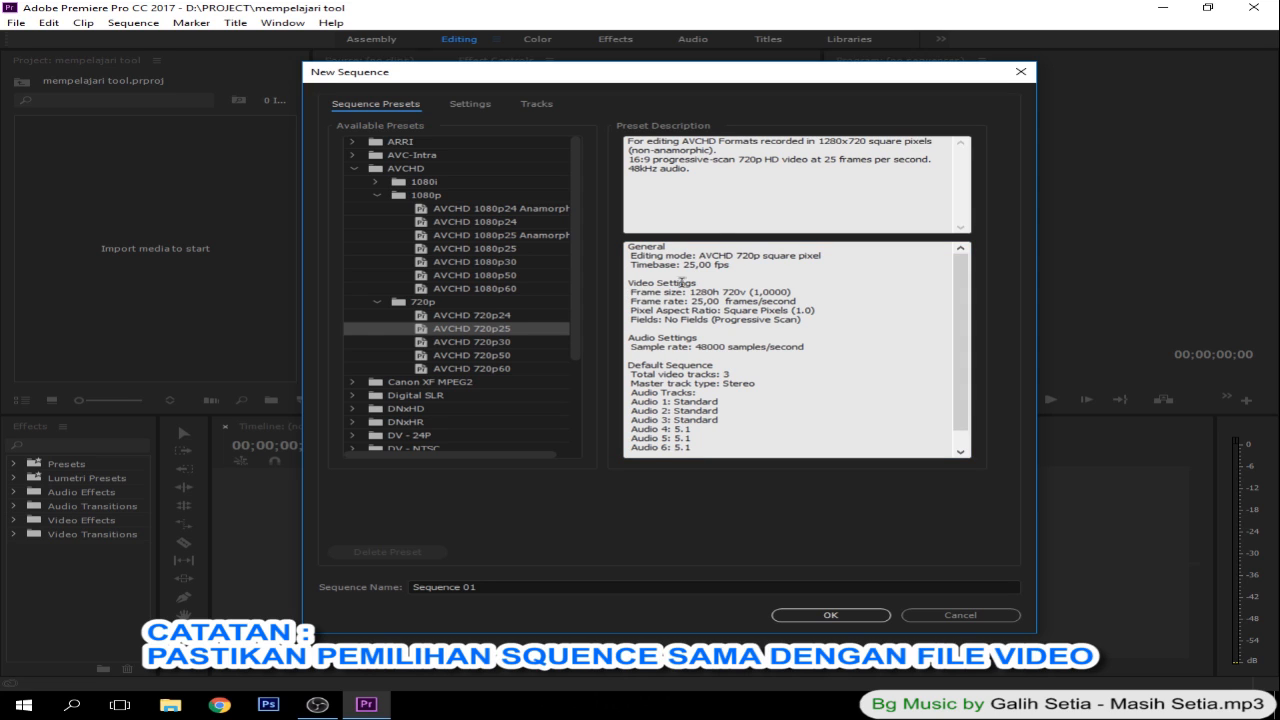
left_click_drag(628, 291, 794, 301)
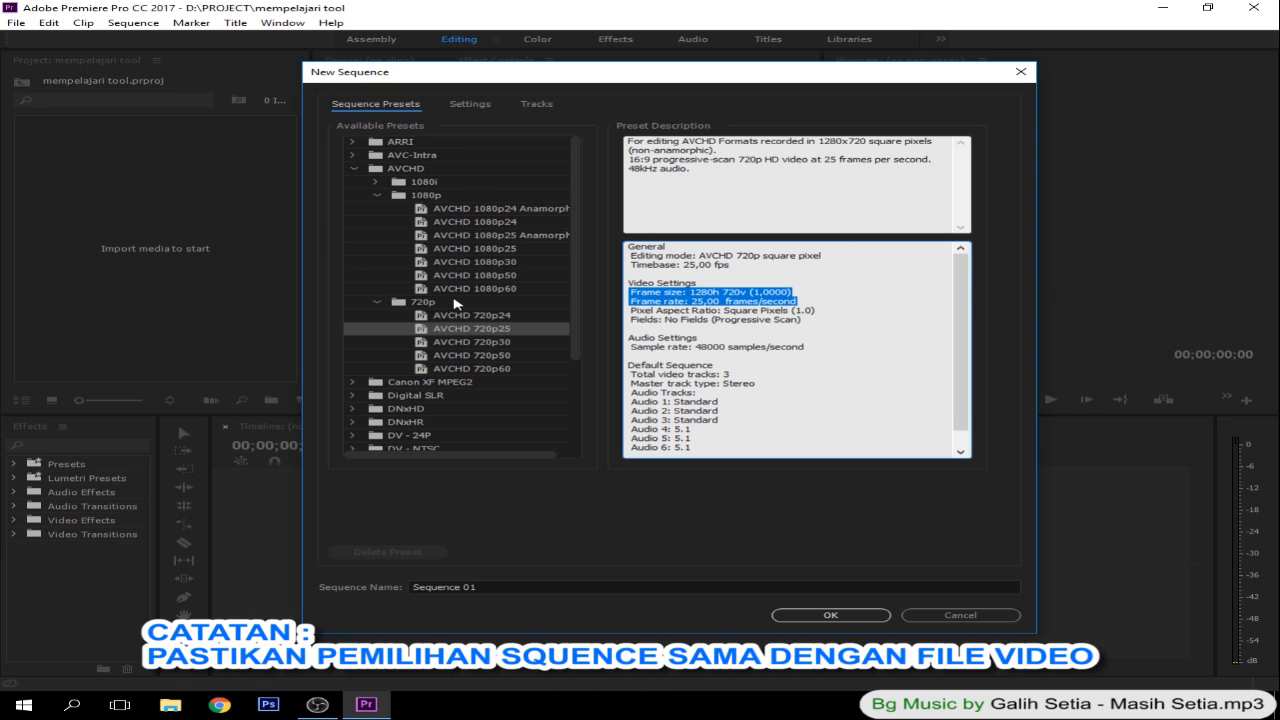
left_click(377, 195)
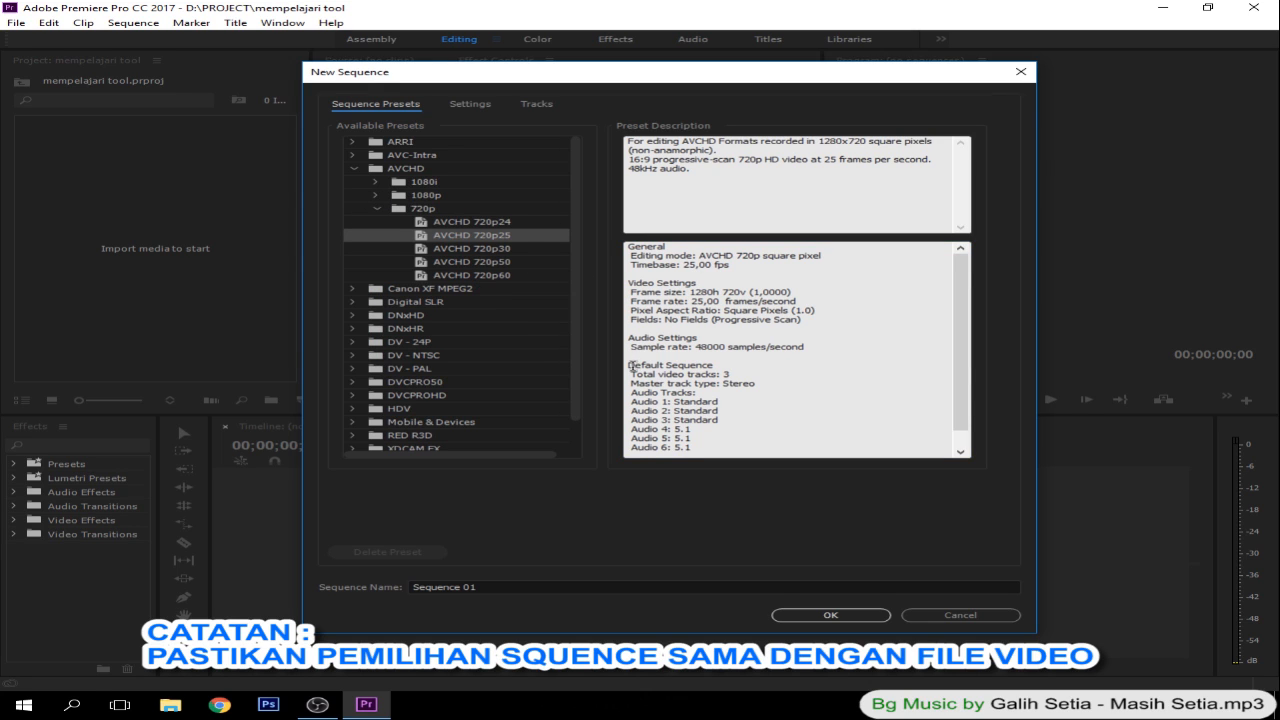
left_click(353, 169)
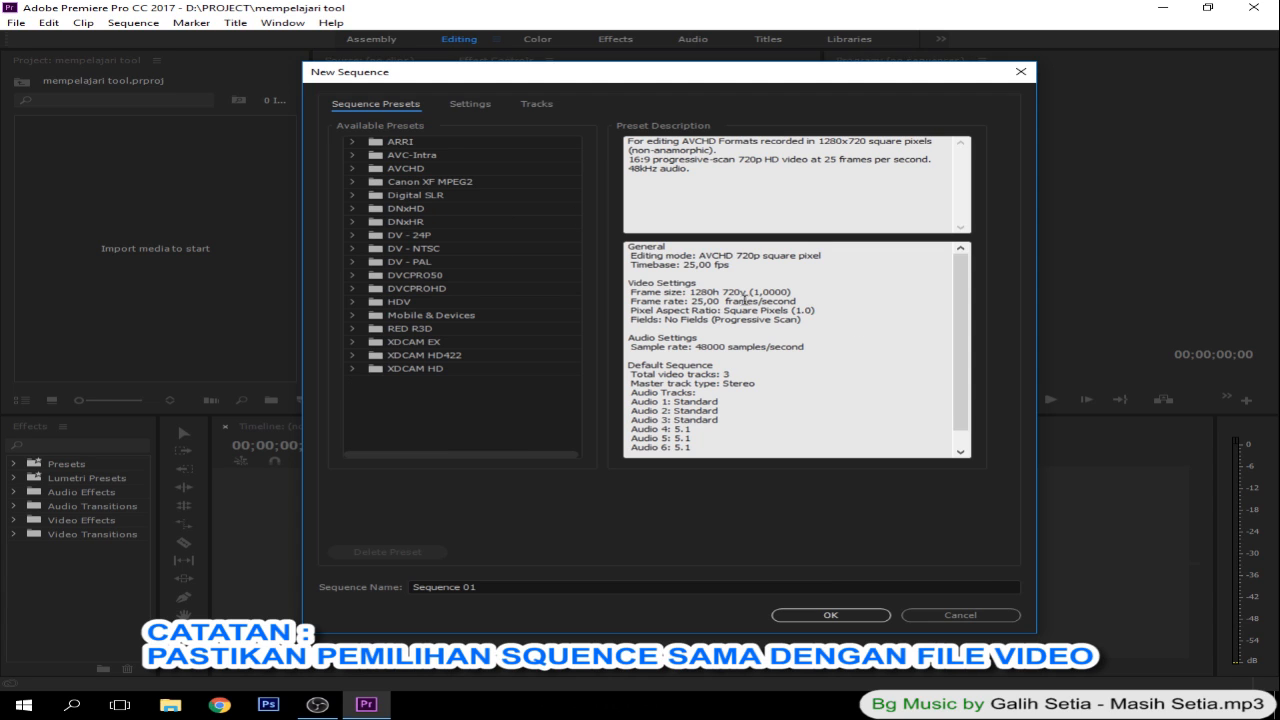
- Set the sequence's editing mode to Custom and create the sequence with the name Sequence 01
left_click(463, 110)
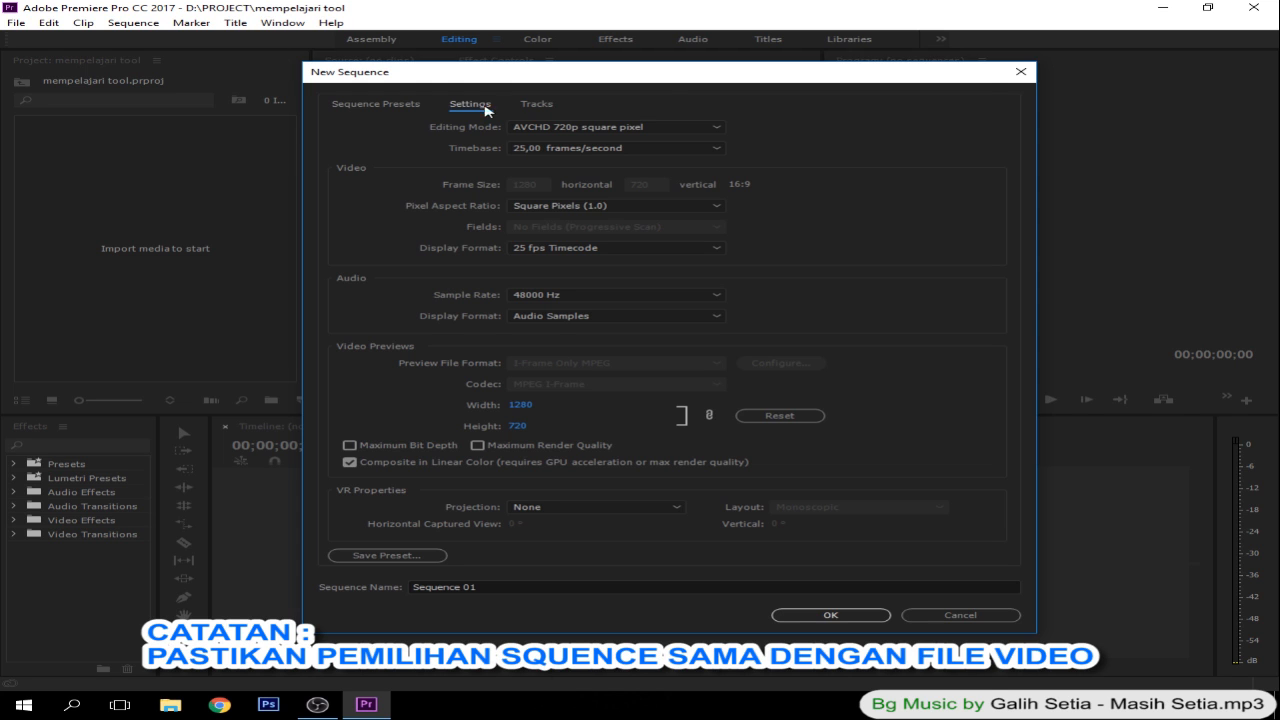
left_click(572, 129)
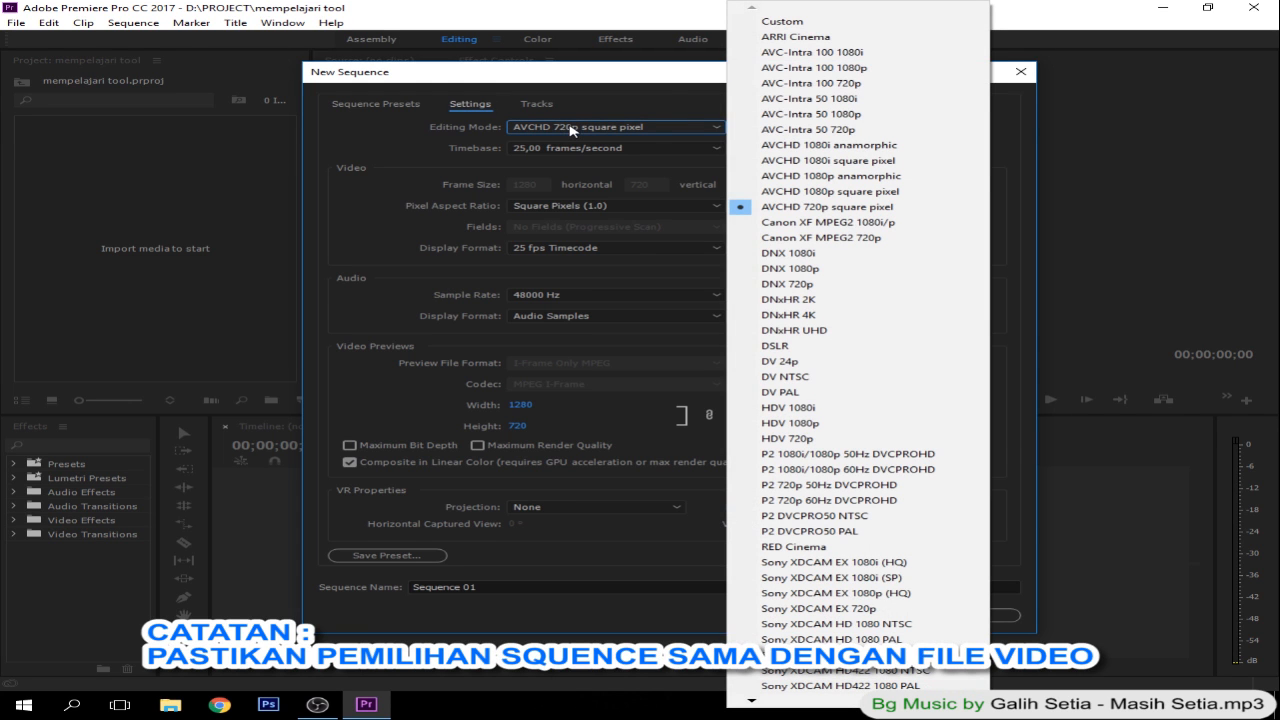
left_click(820, 22)
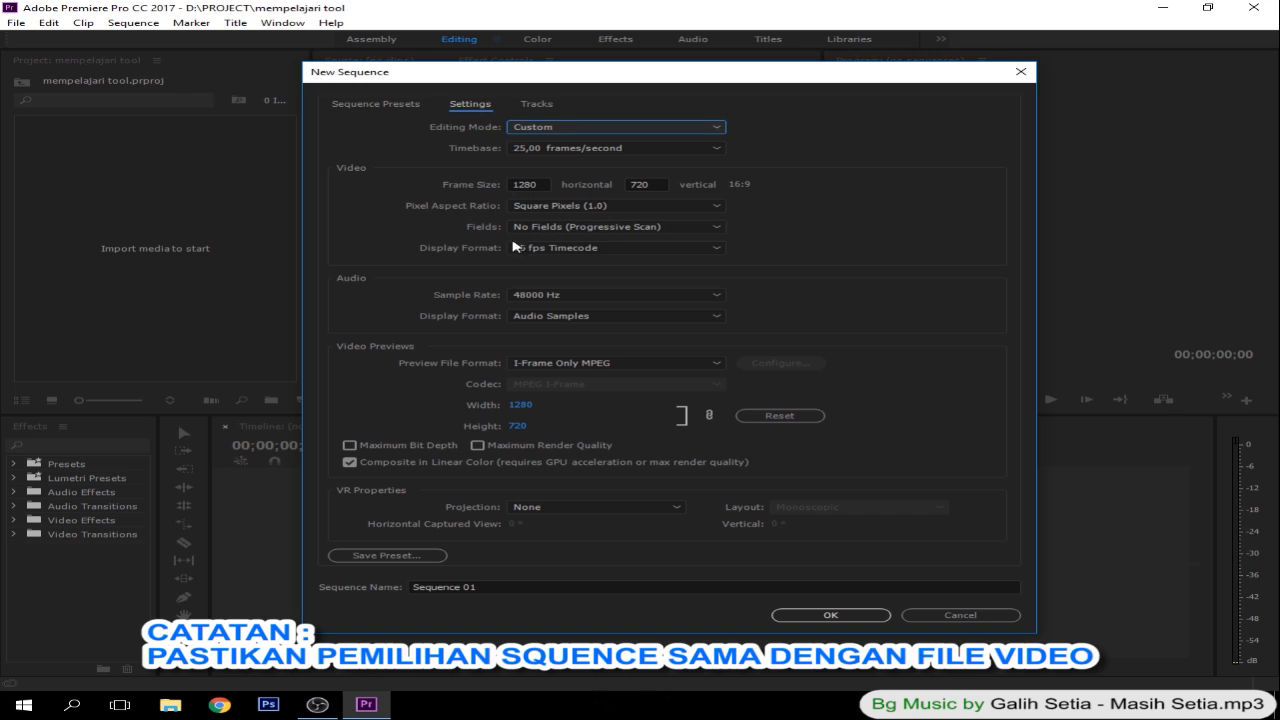
left_click(528, 292)
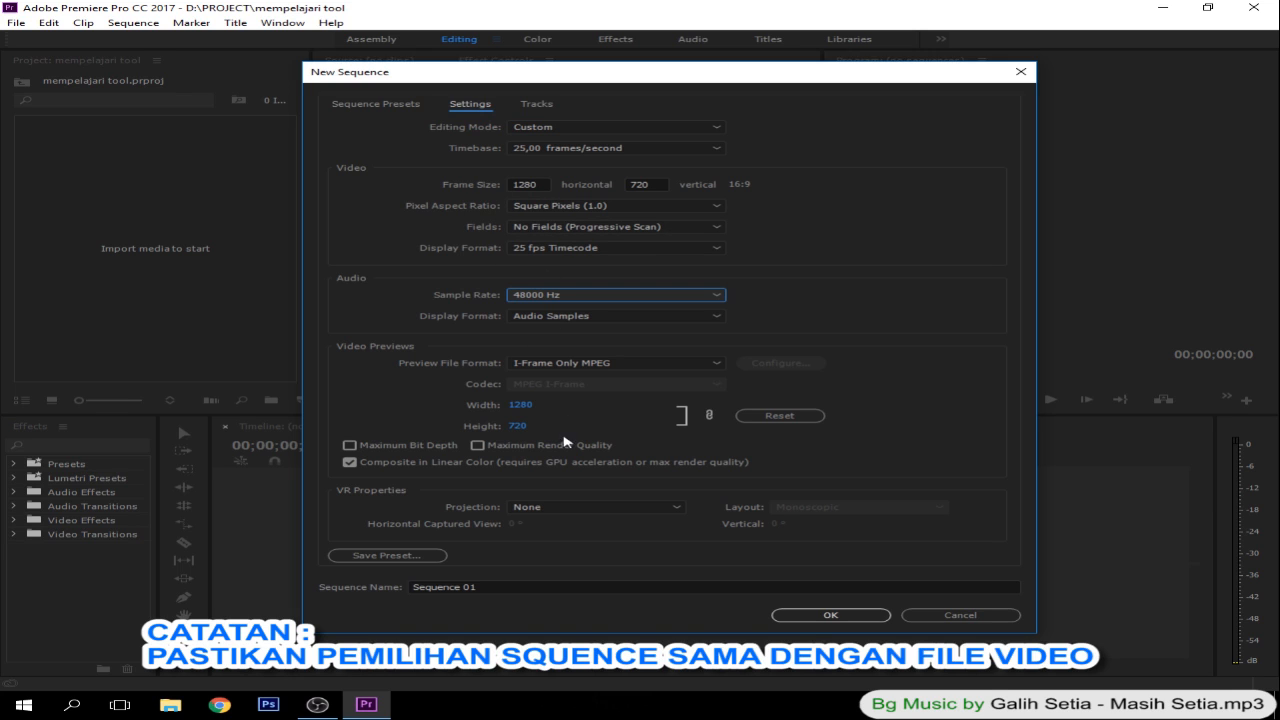
left_click(828, 615)
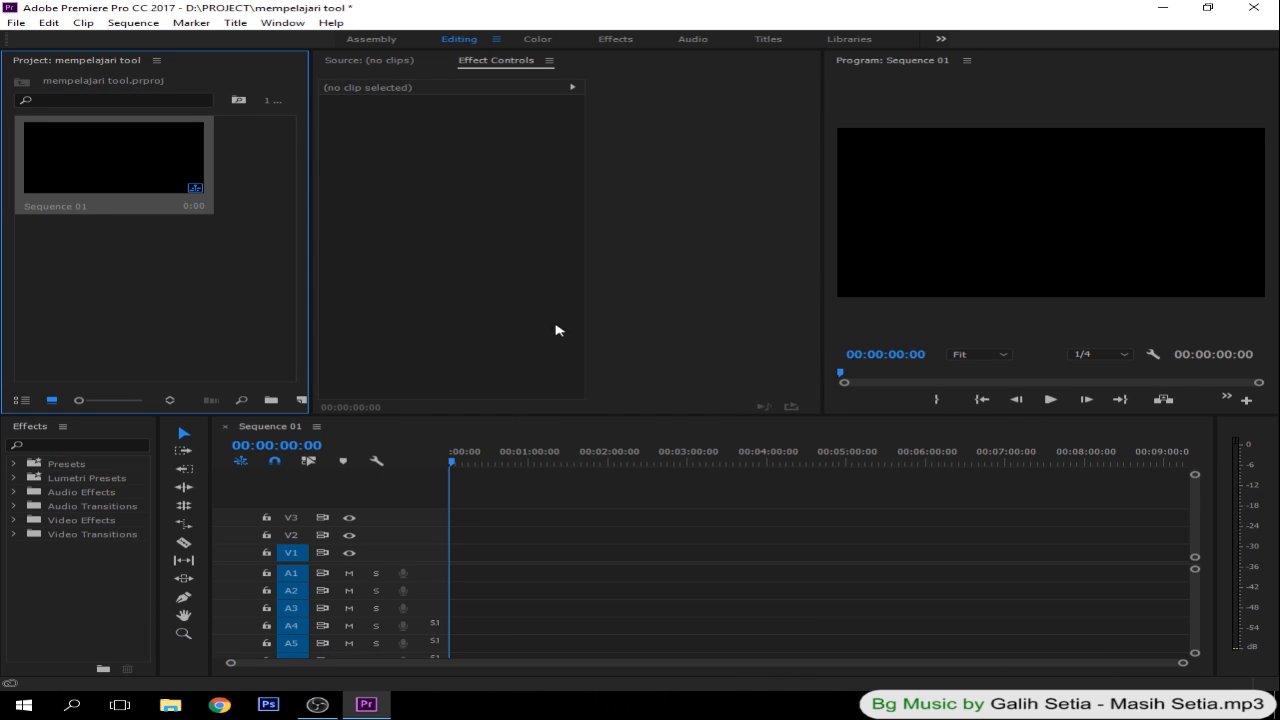
- Examine the workspace areas: project media, effect controls, source and program monitors, effects, timeline and editing tools
left_click(174, 319)
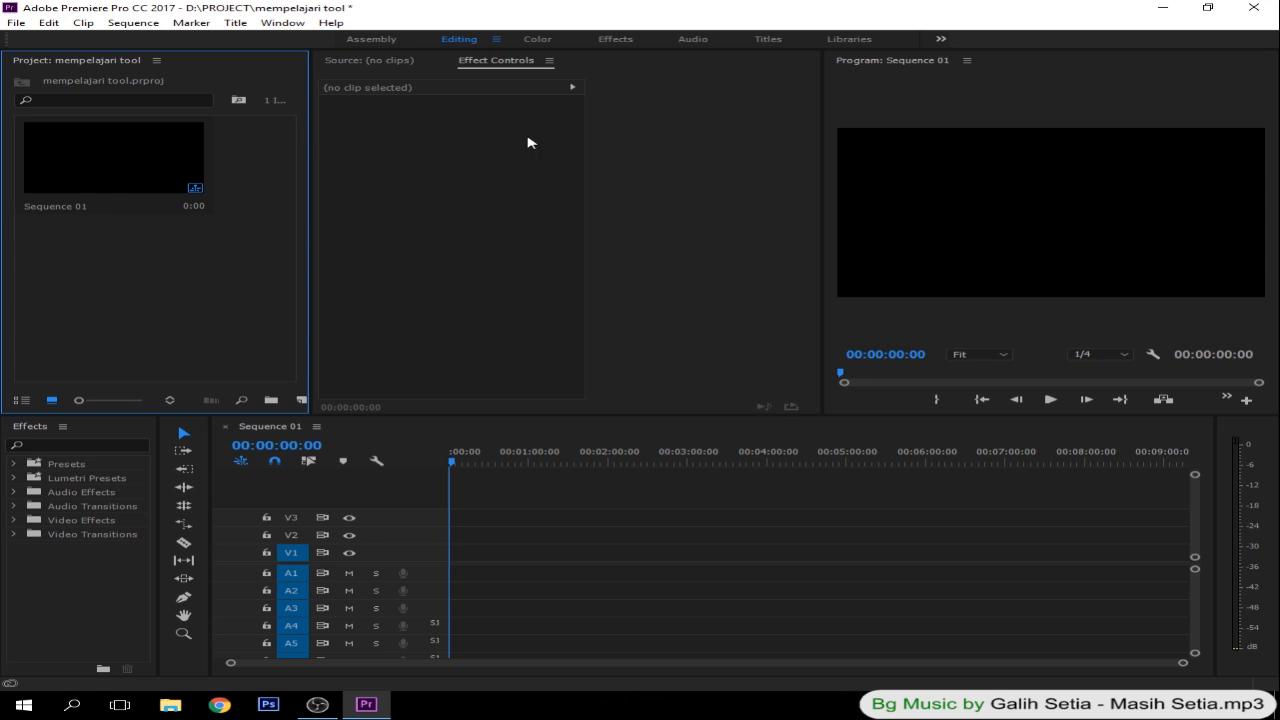
left_click(490, 70)
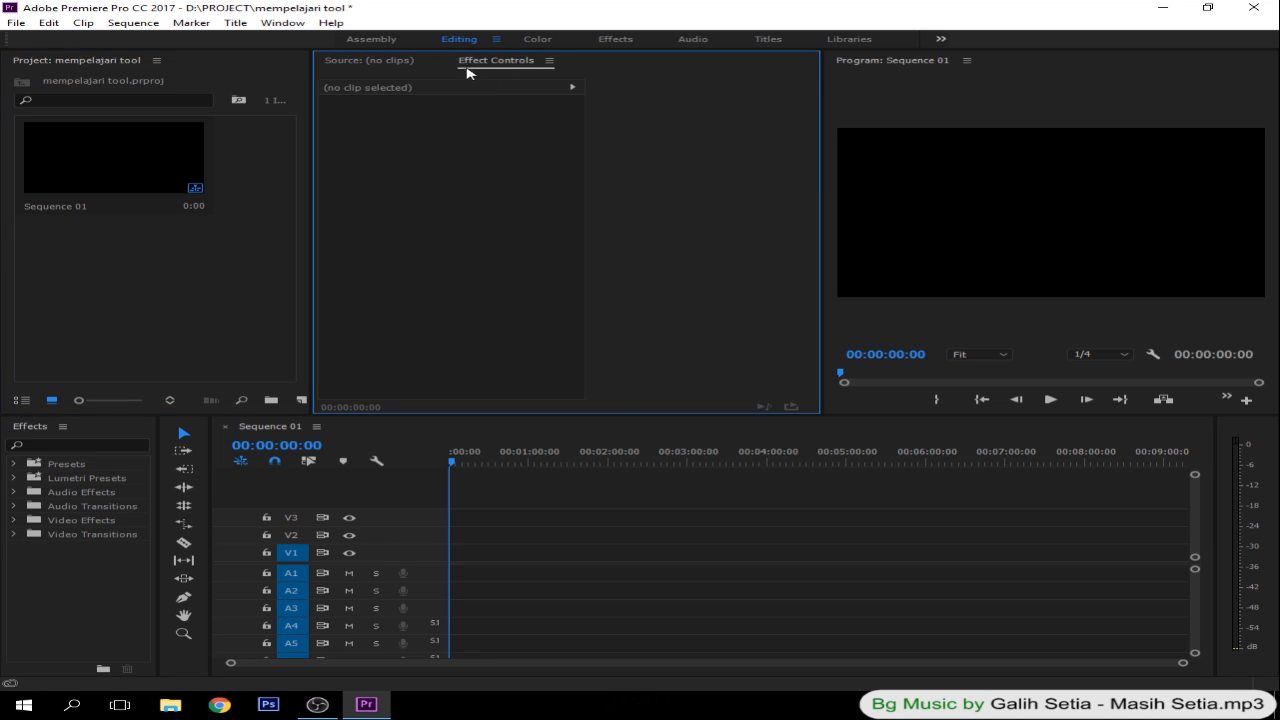
left_click(354, 64)
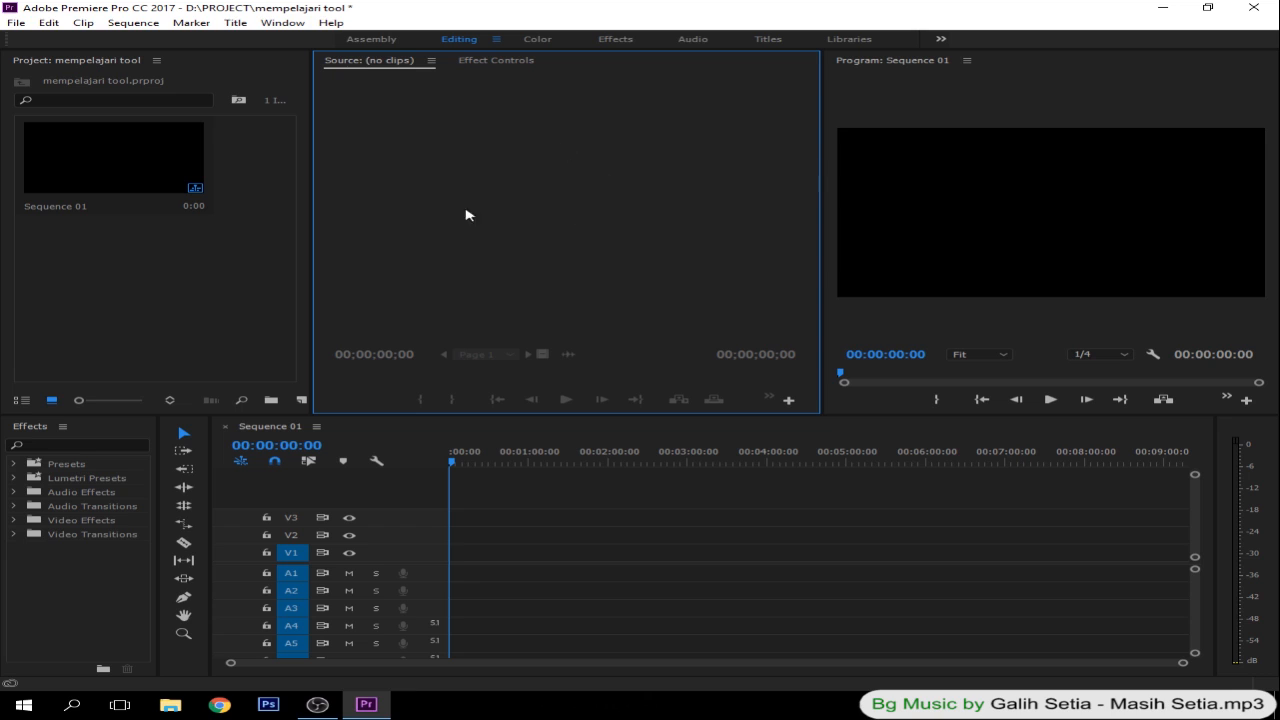
left_click(1068, 196)
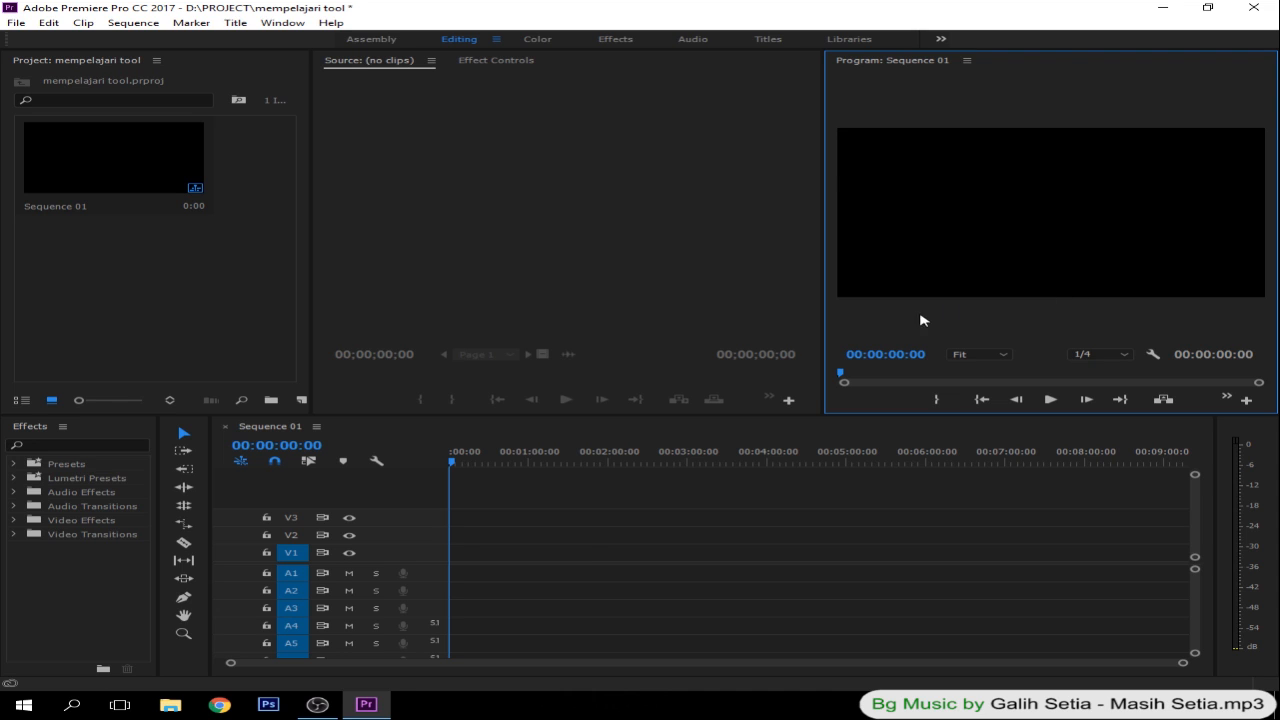
left_click(48, 438)
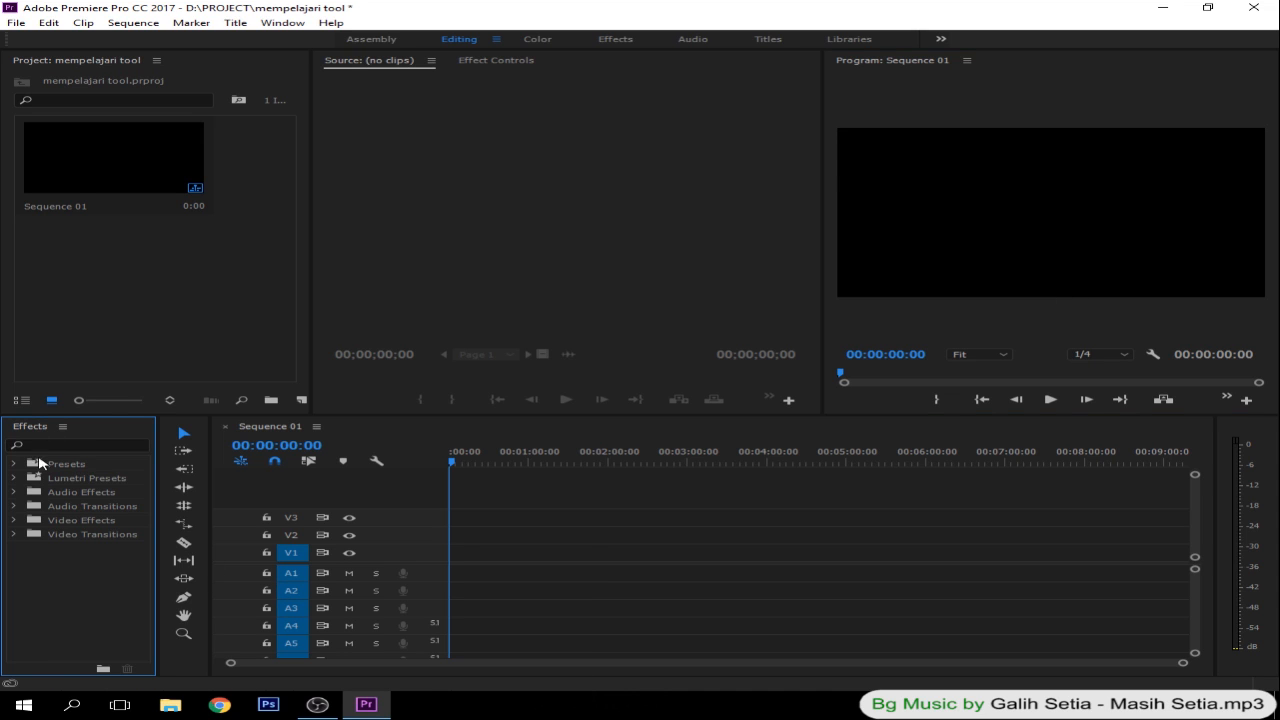
left_click(451, 460)
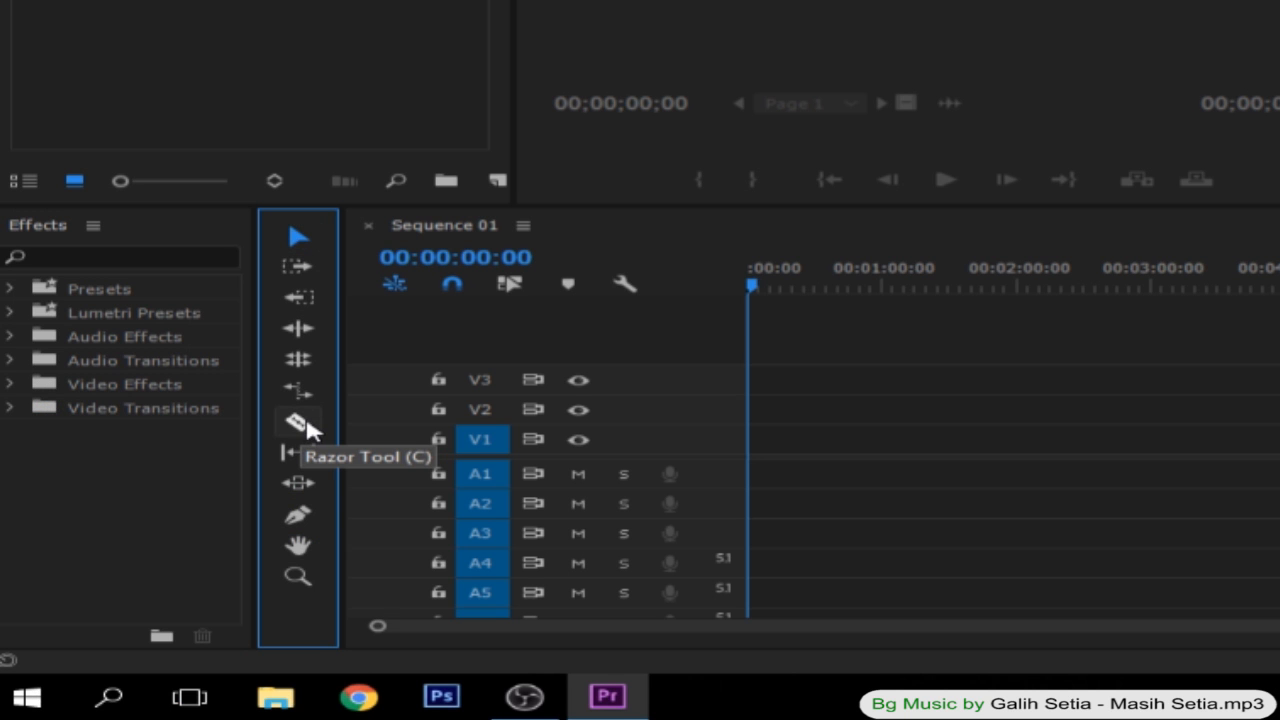
left_click(306, 426)
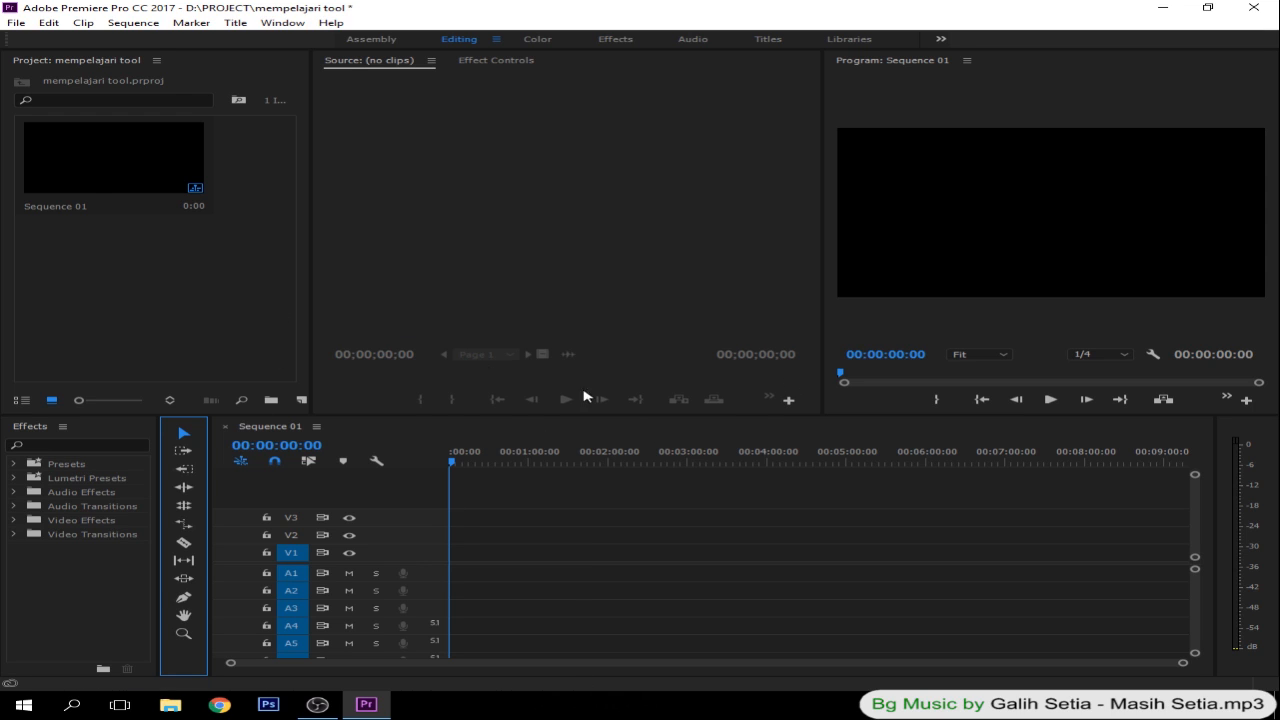
- Import the IG KRONCONG video from the V I D folder on the DATA (E:) drive into the project
left_click(182, 300)
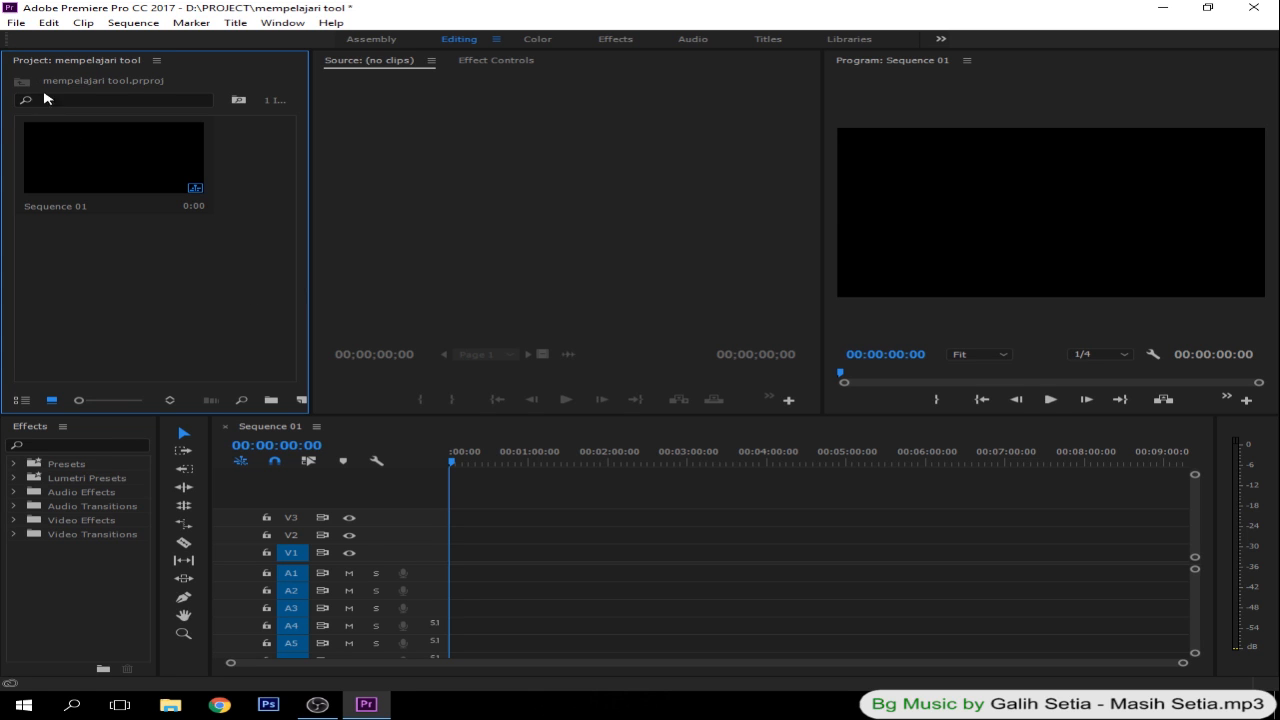
left_click(15, 25)
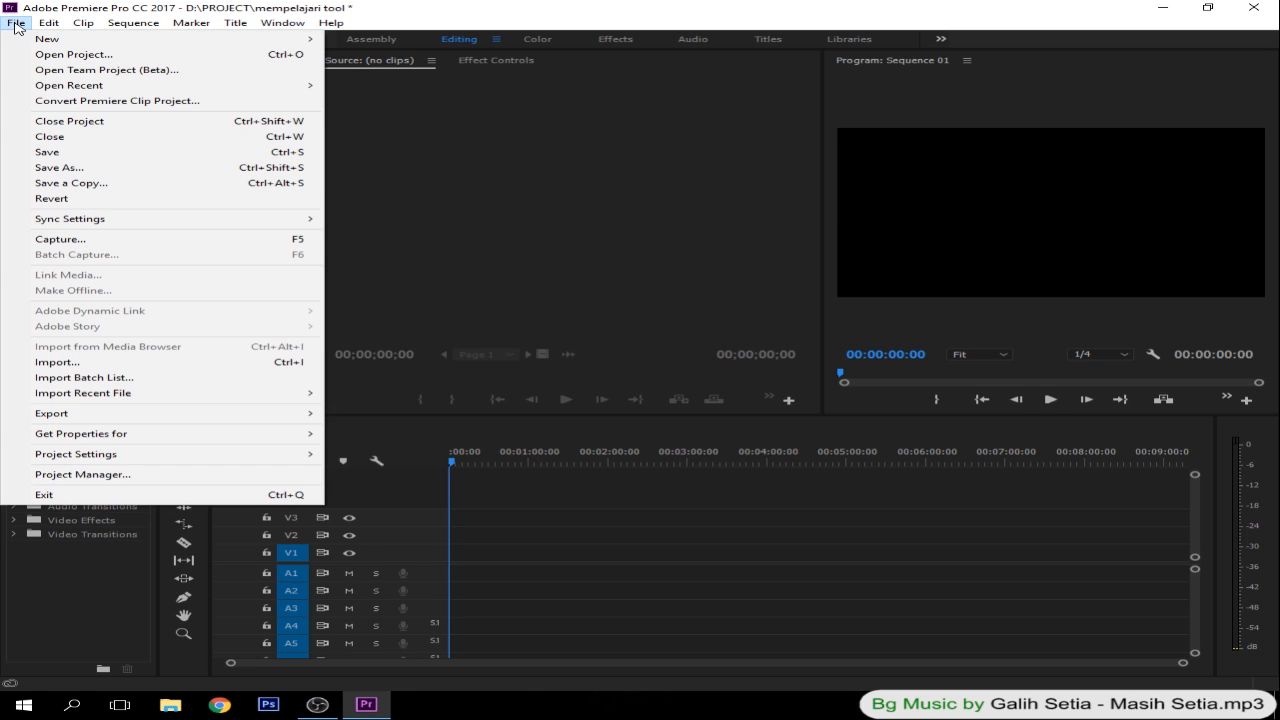
left_click(133, 370)
left_click(254, 215)
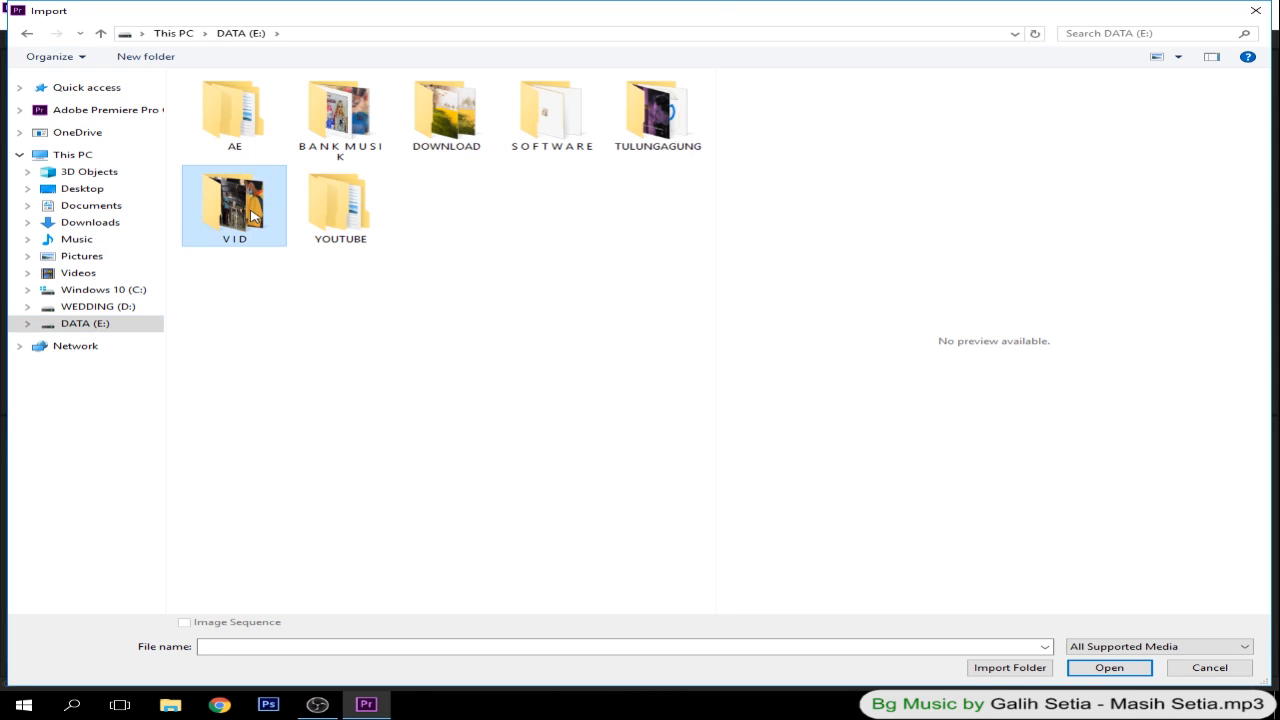
double_click(252, 214)
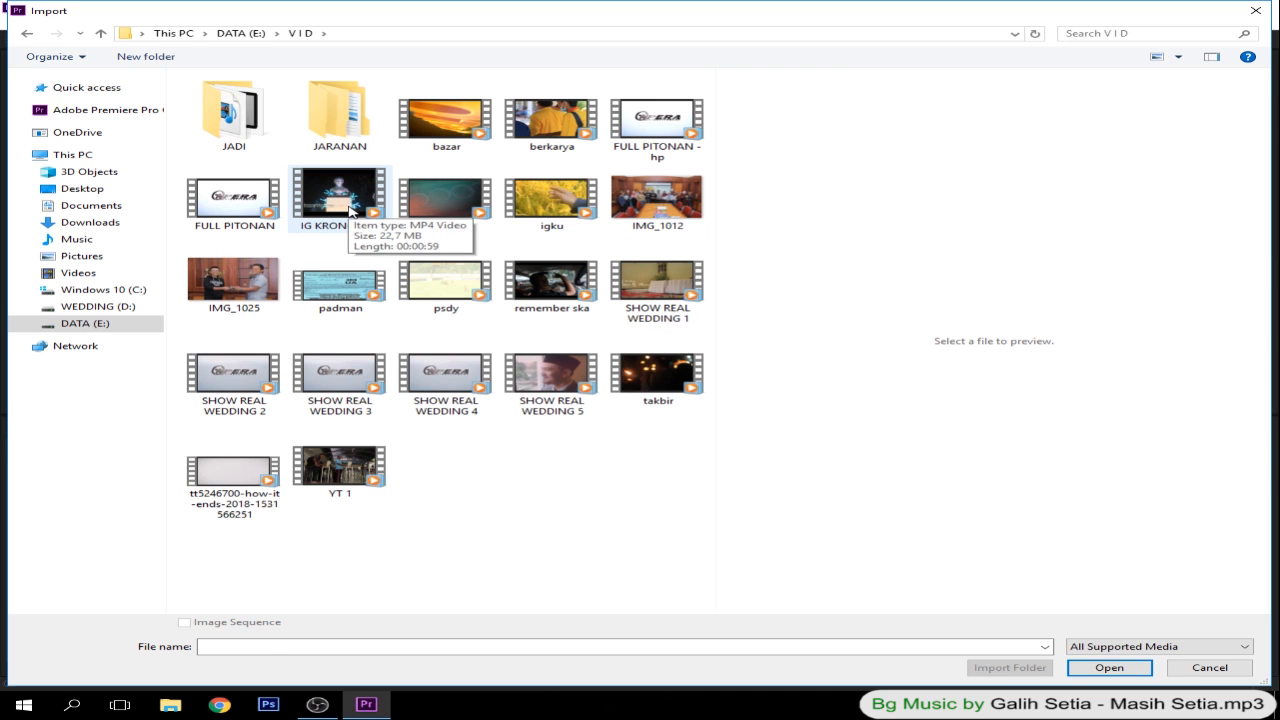
left_click(351, 211)
double_click(351, 211)
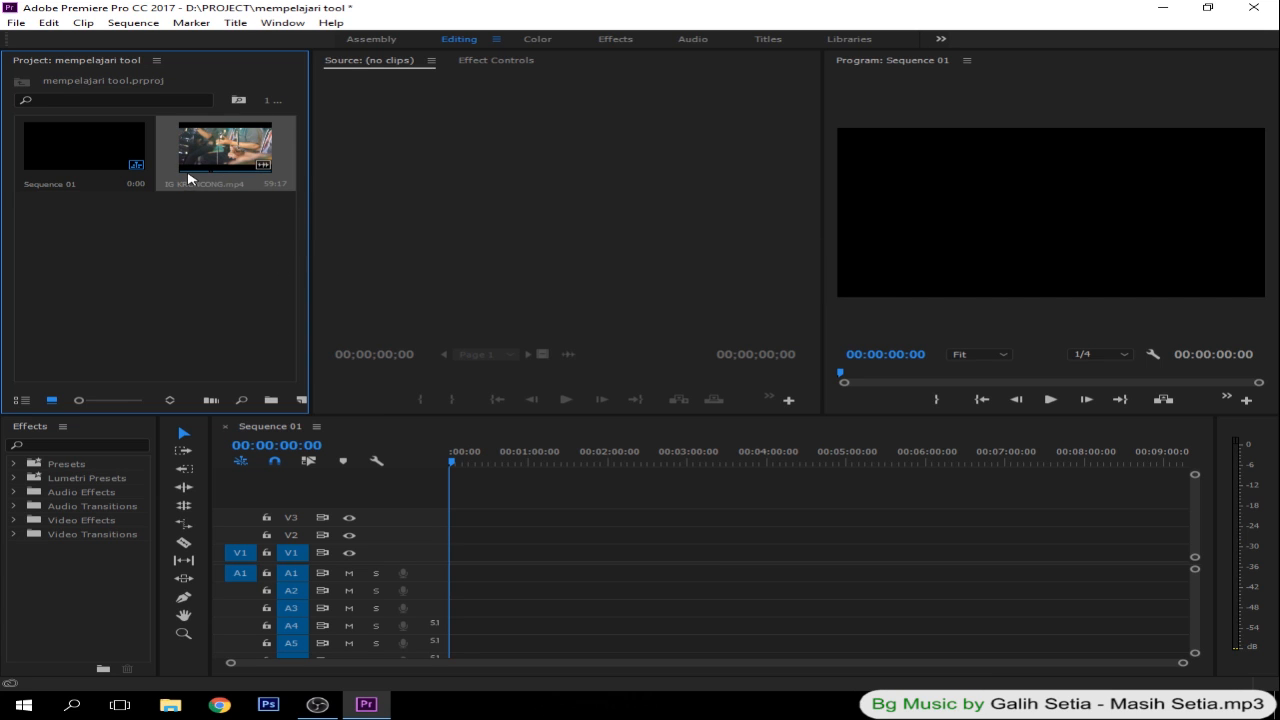
left_click(126, 283)
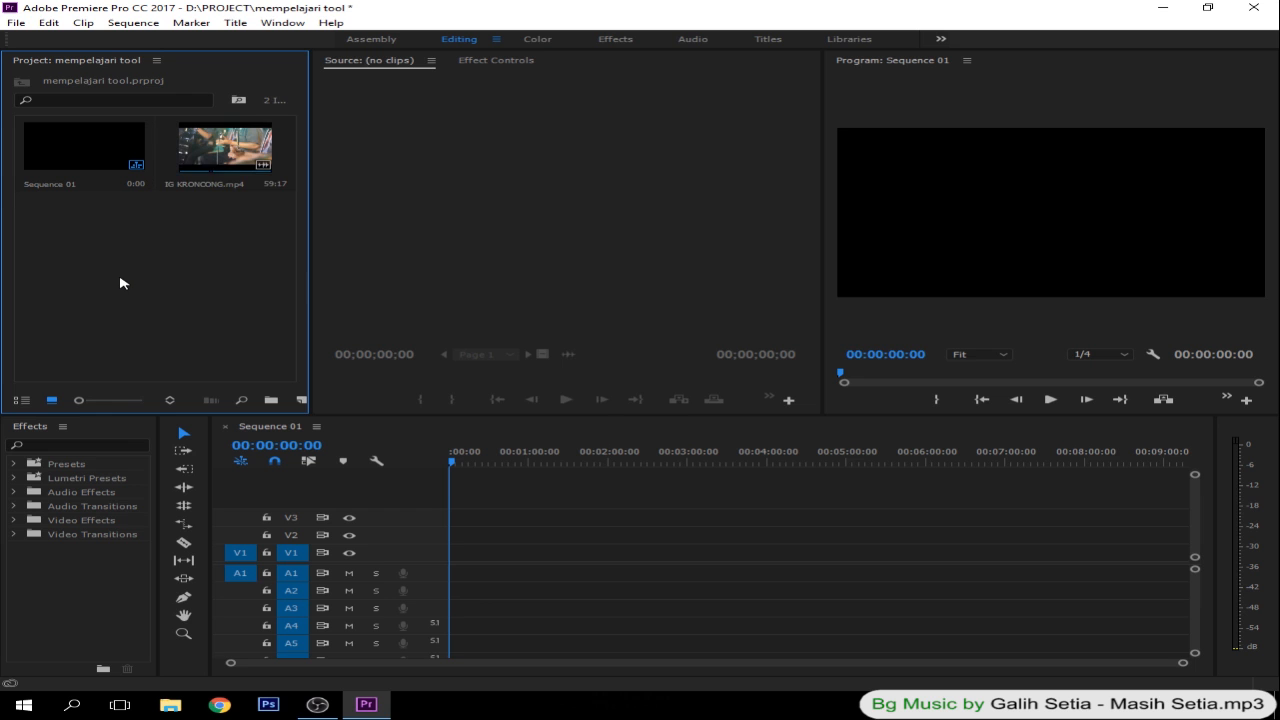
- Switch to File Explorer and bring the YT 1 video from the V I D folder on DATA (E:) into the project
left_click(180, 712)
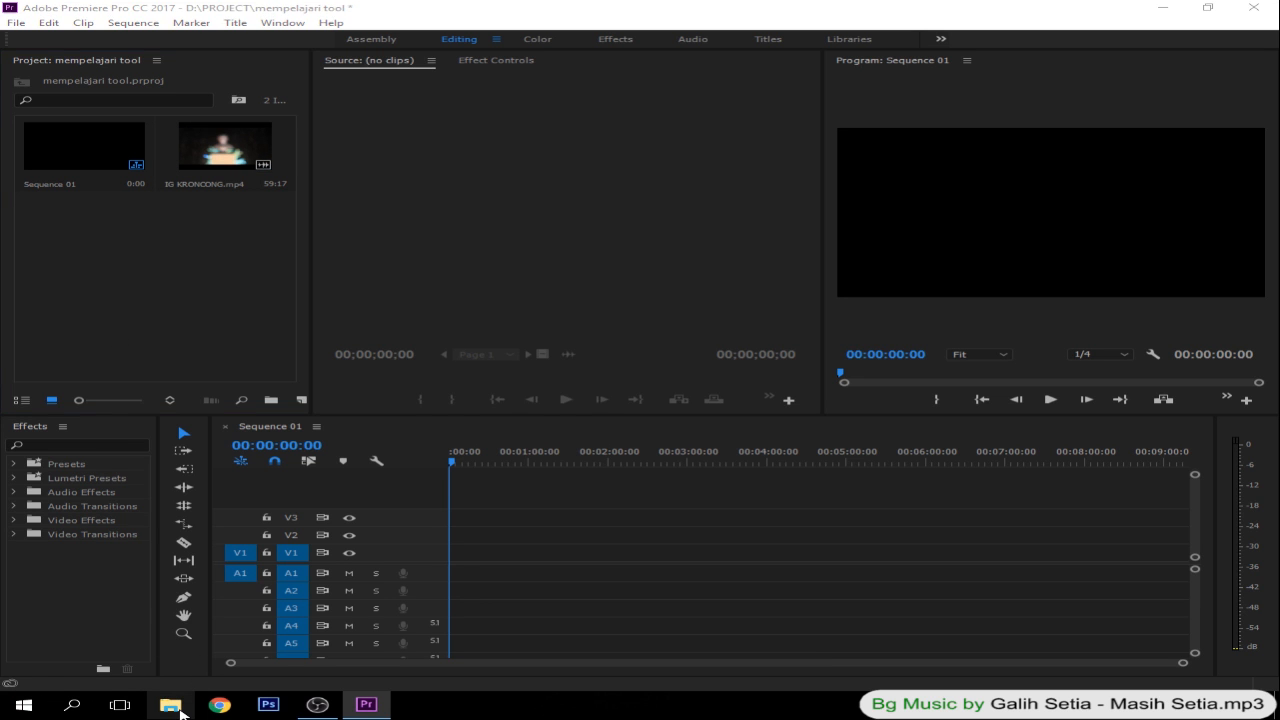
left_click(95, 340)
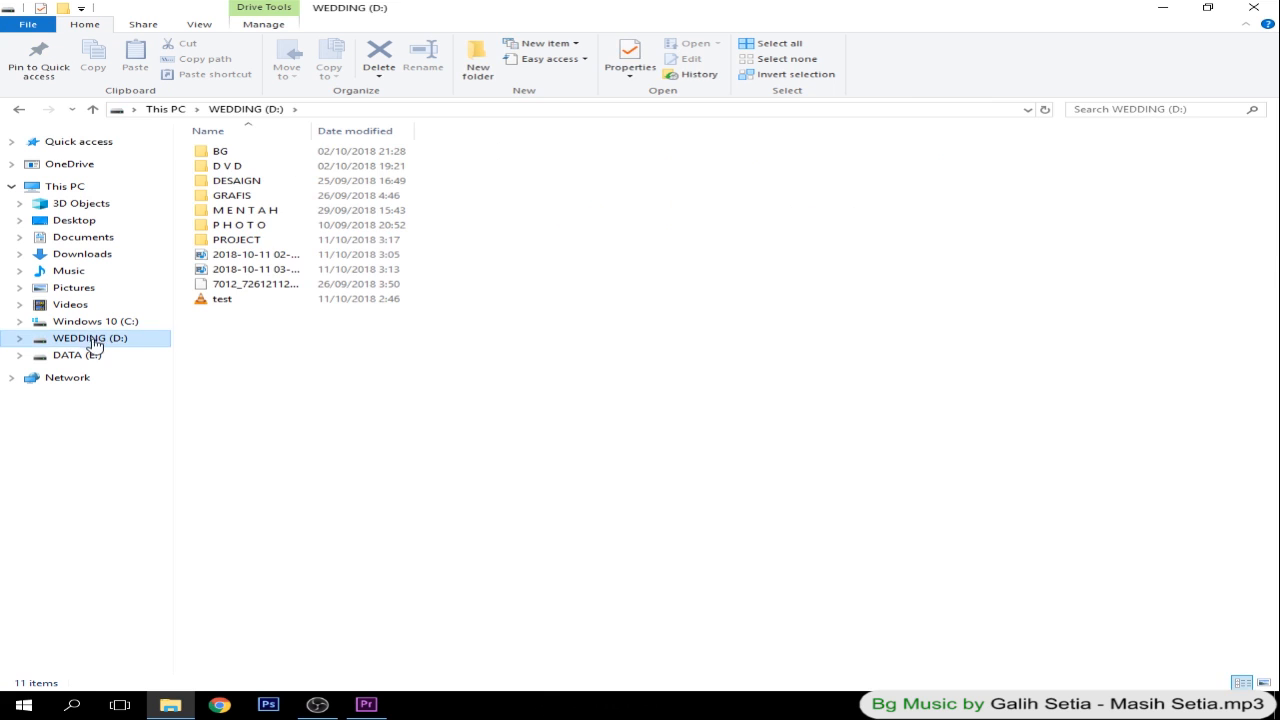
left_click(82, 356)
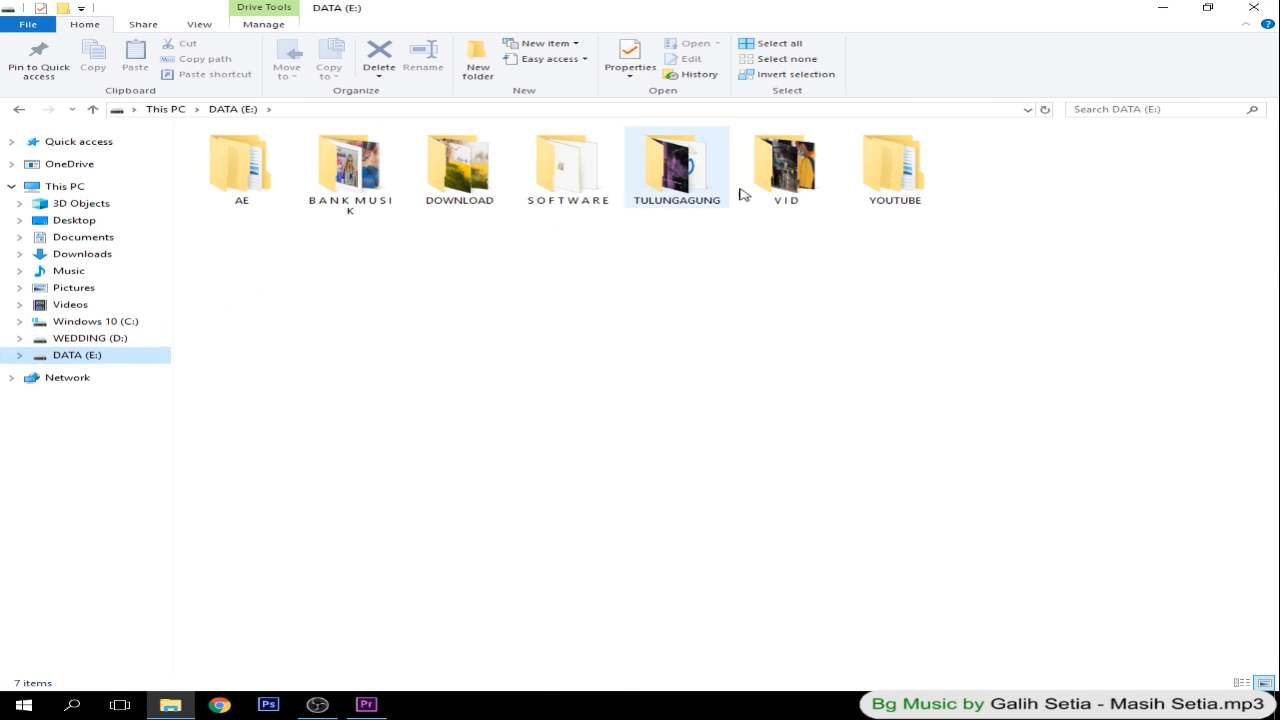
double_click(800, 175)
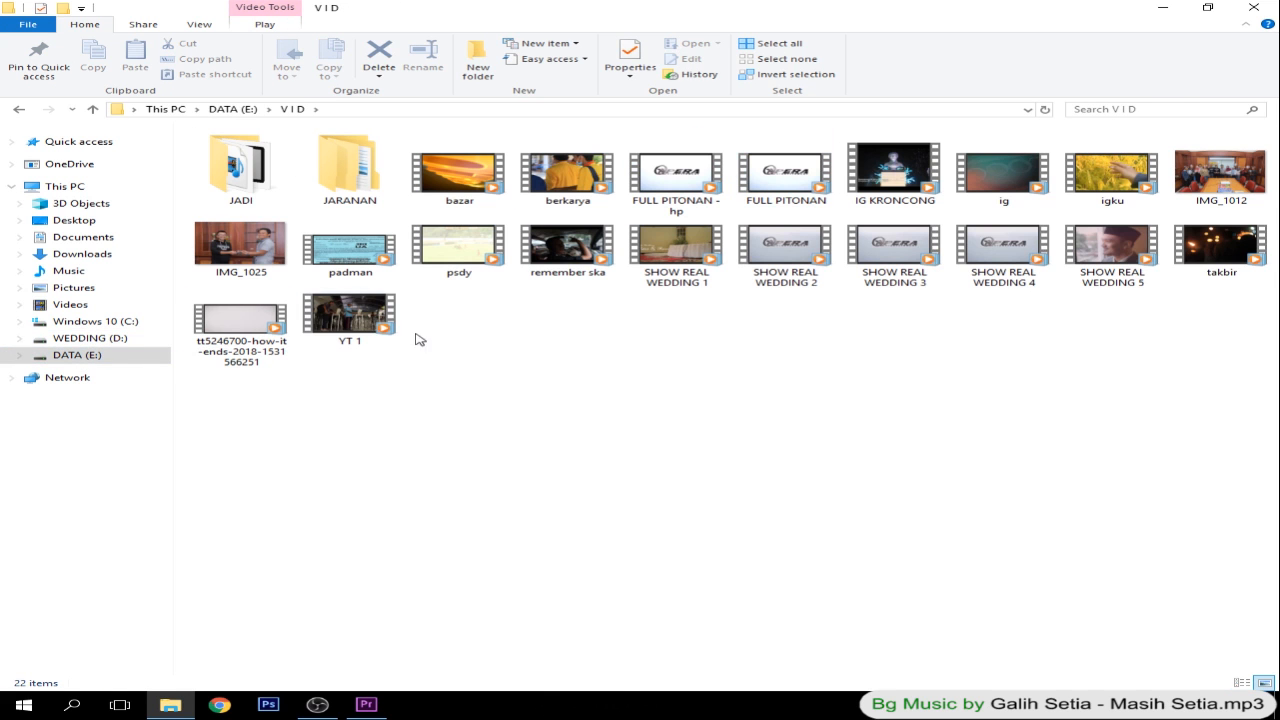
left_click(345, 318)
left_click_drag(340, 312, 495, 472)
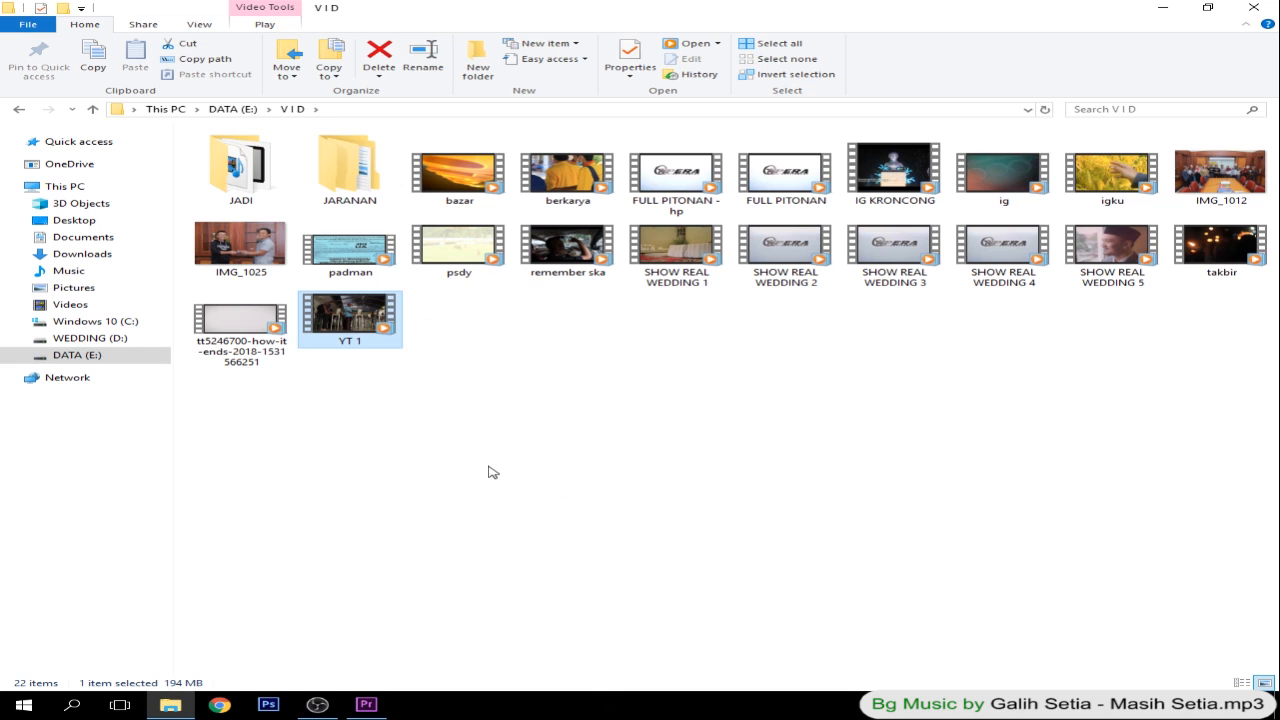
left_click_drag(333, 319, 142, 264)
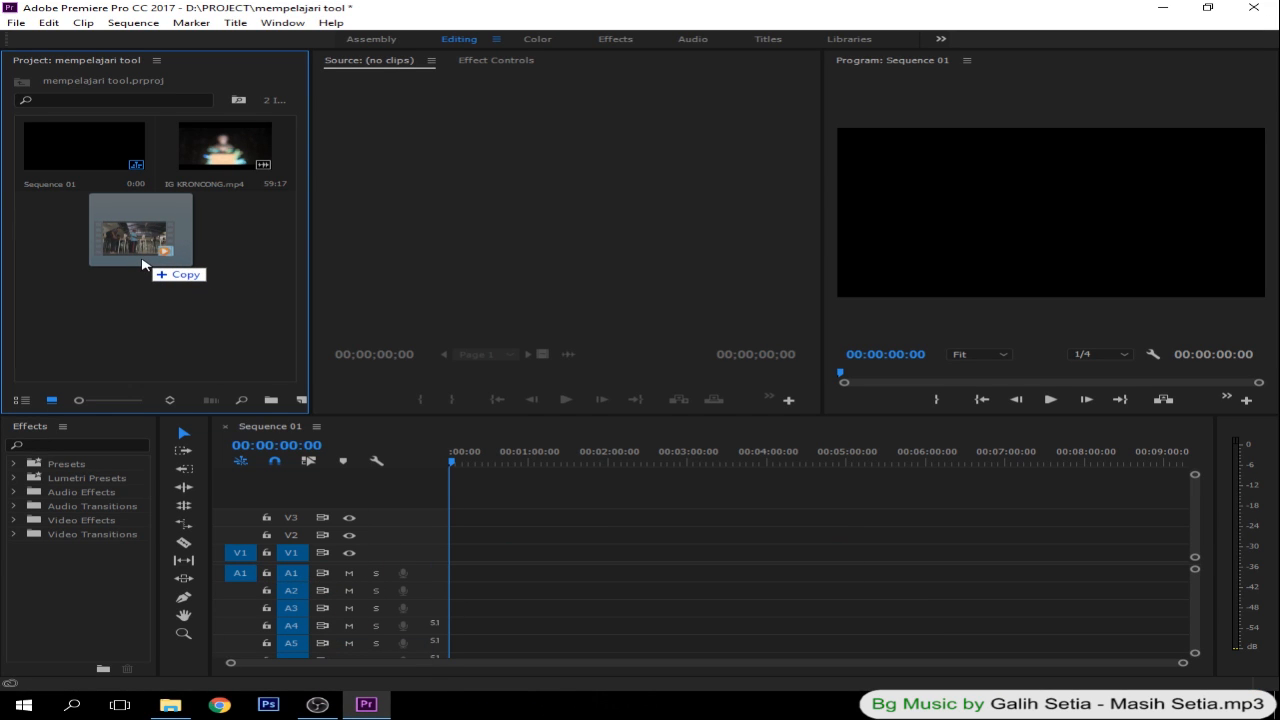
left_click_drag(142, 264, 142, 264)
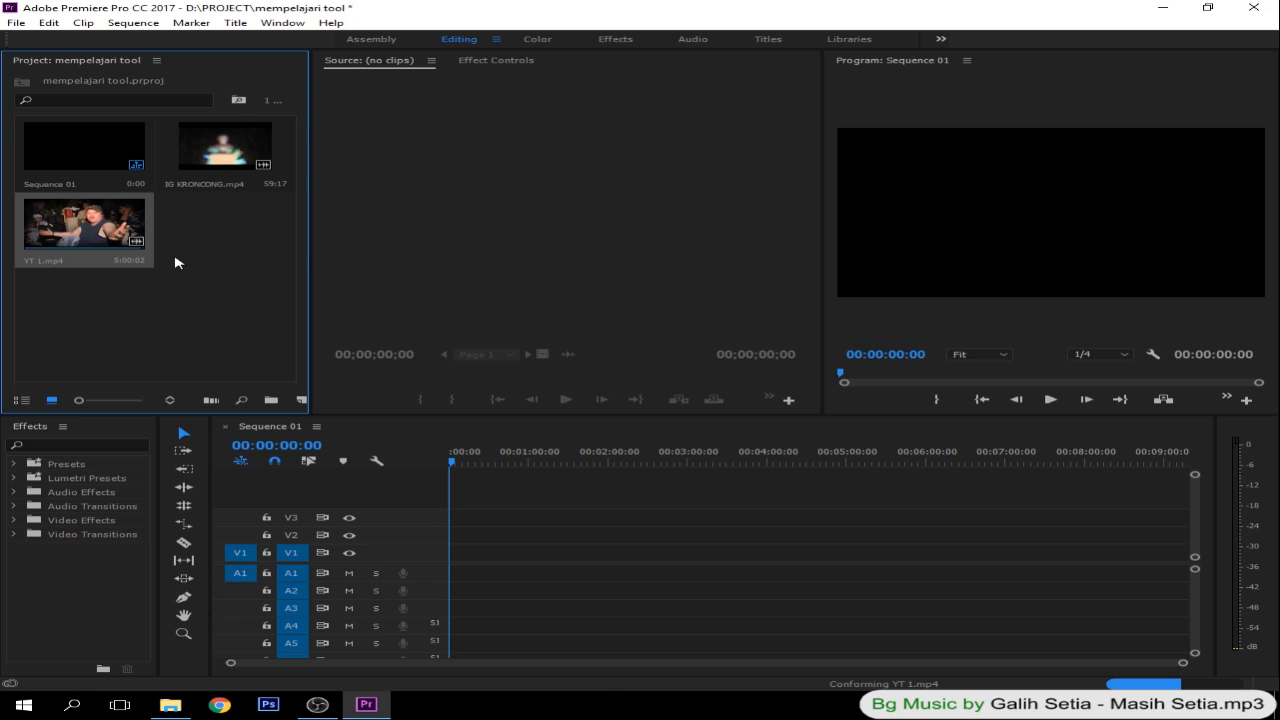
left_click(195, 280)
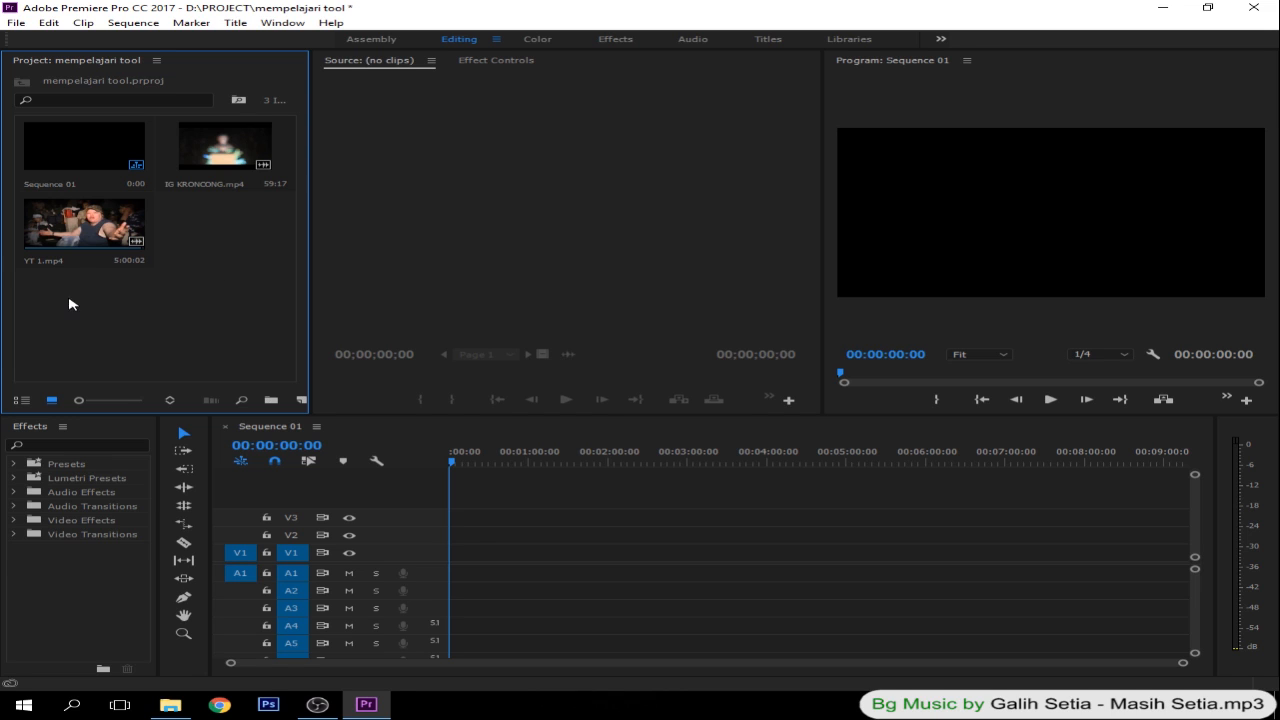
- Import the padman video from the V I D folder on the DATA (E:) drive into the project
double_click(203, 272)
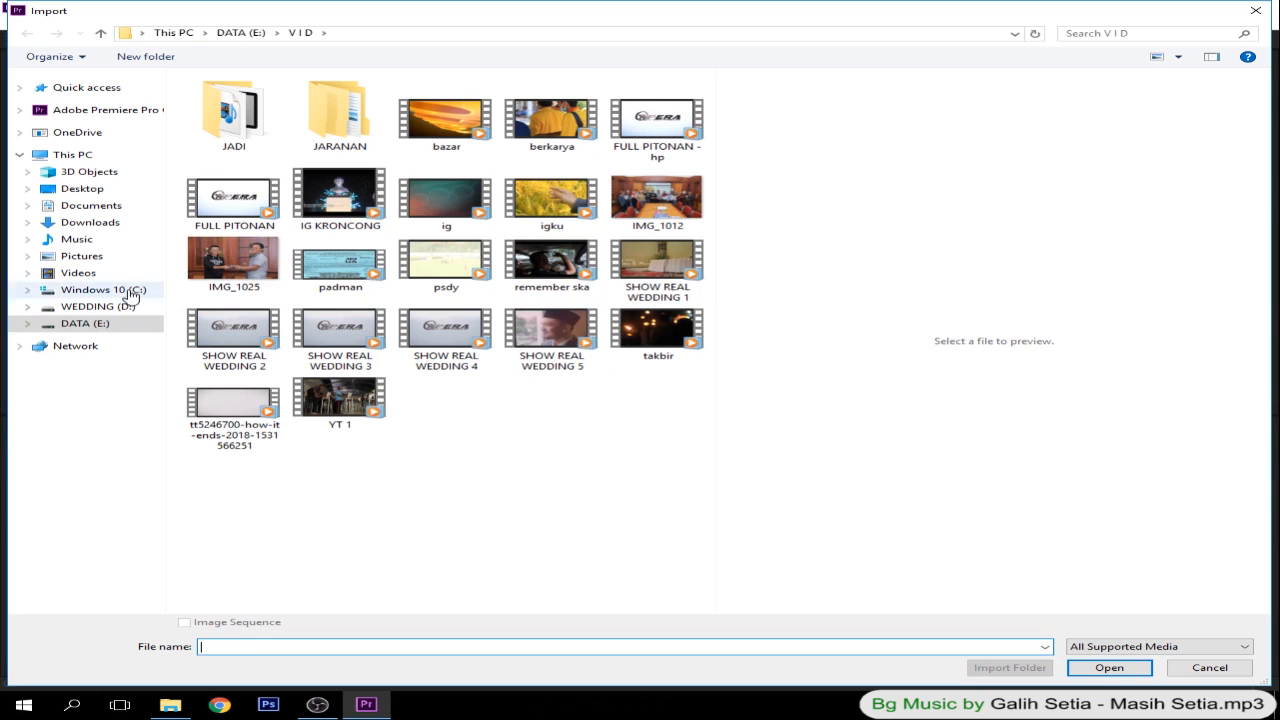
left_click(42, 325)
double_click(234, 205)
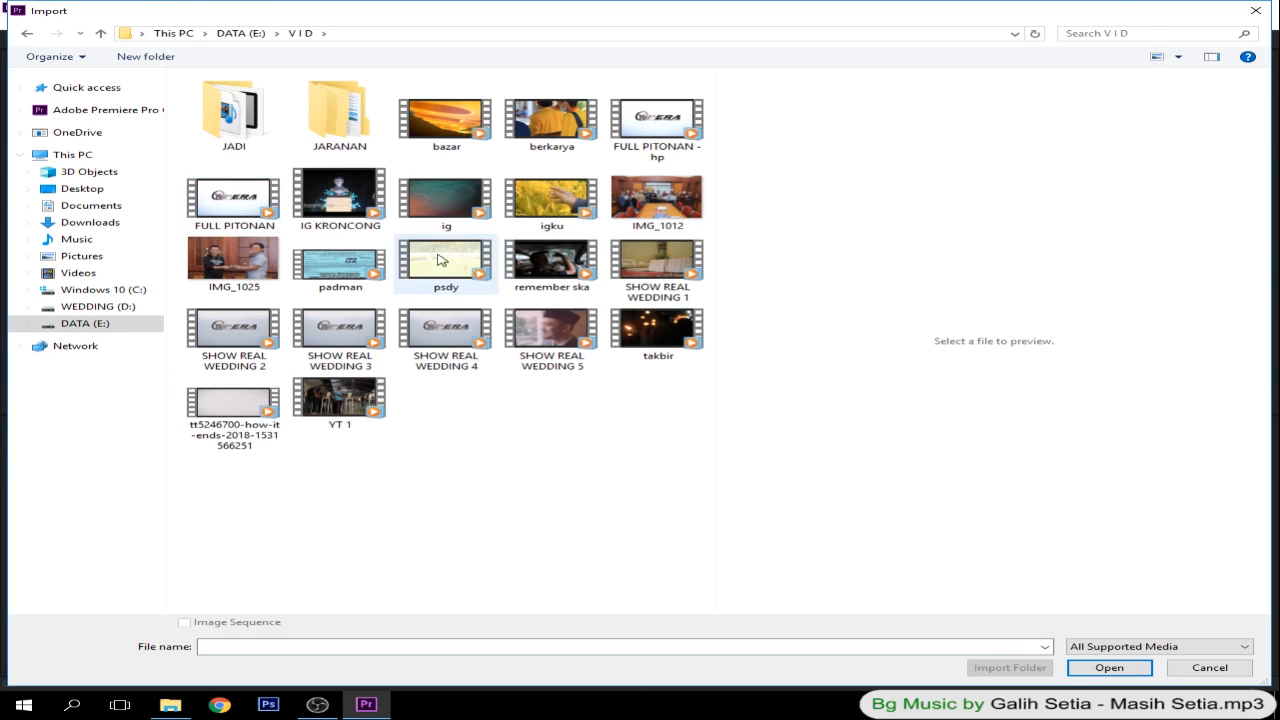
left_click(333, 270)
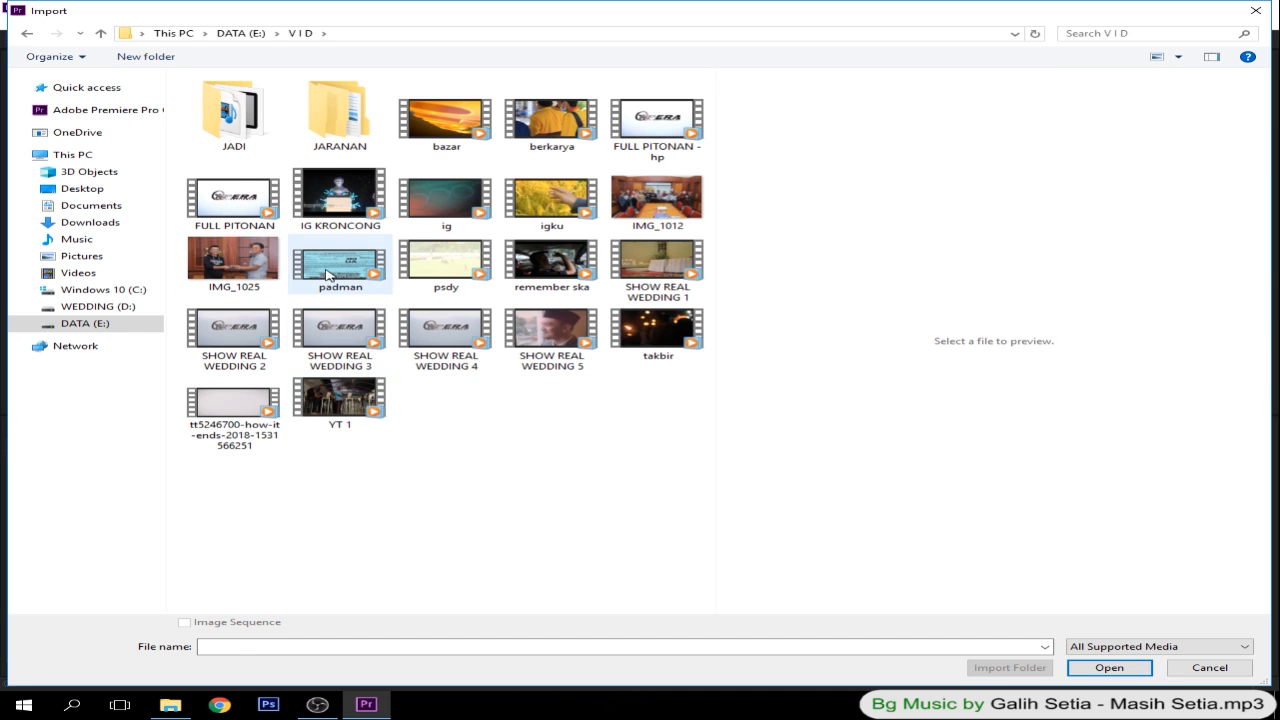
left_click(1109, 669)
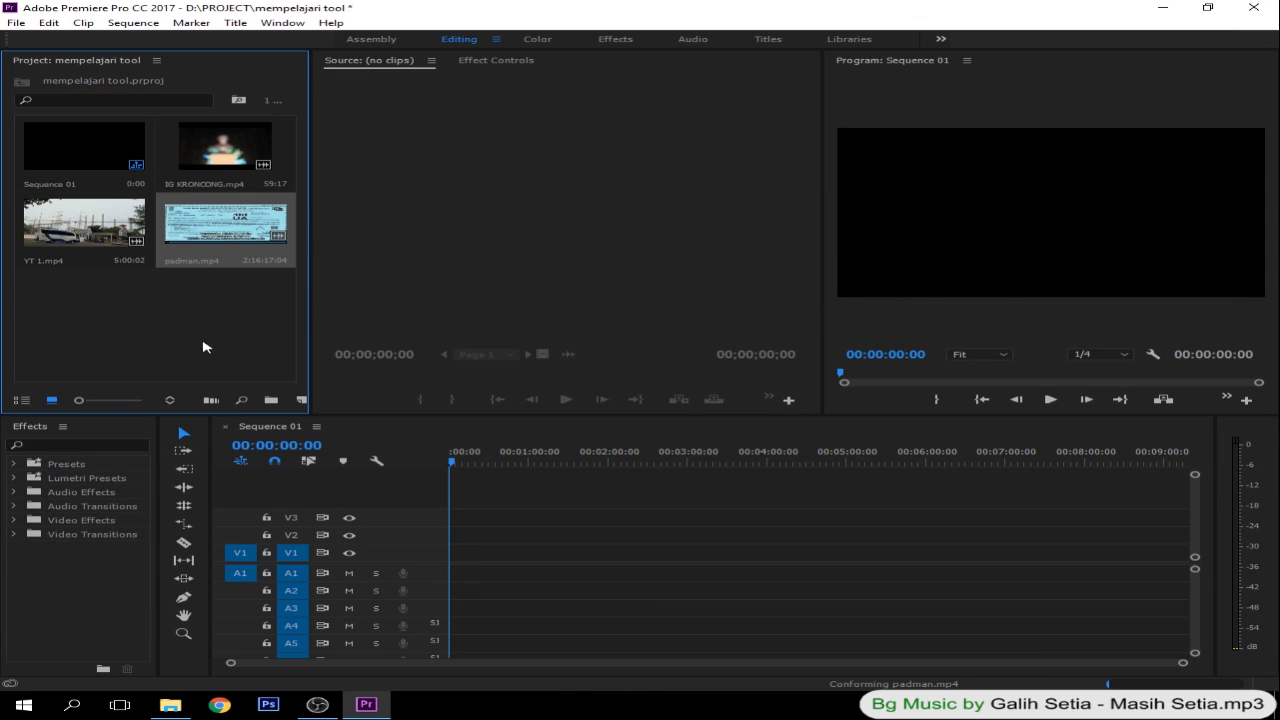
left_click(209, 291)
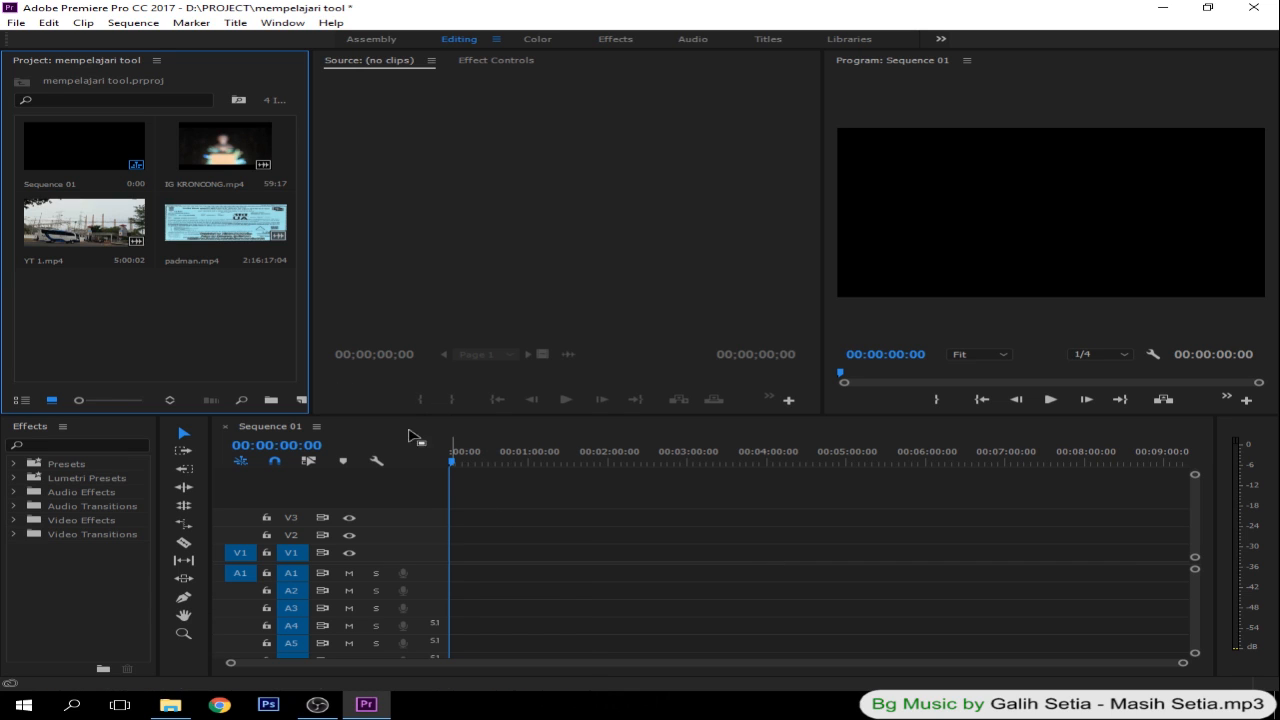
- Place YT 1.mp4 at the start of Sequence 01 on tracks V1 and A1
left_click(73, 222)
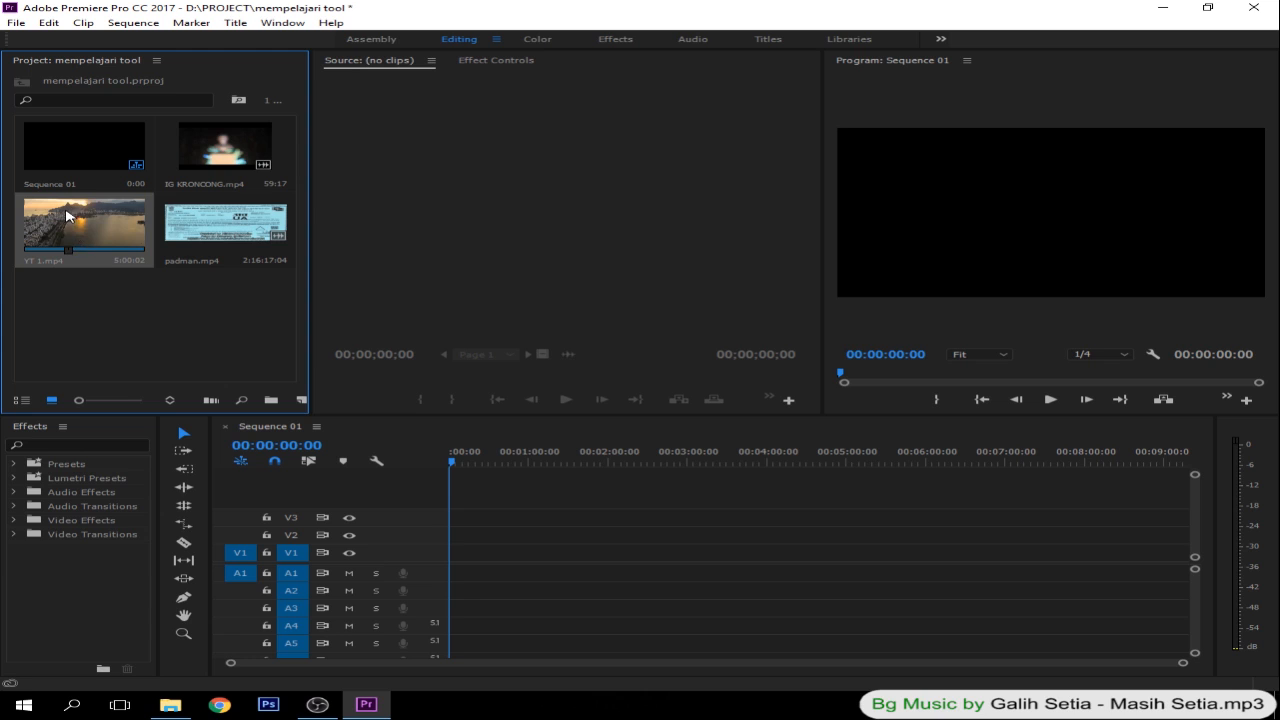
left_click_drag(108, 258, 455, 573)
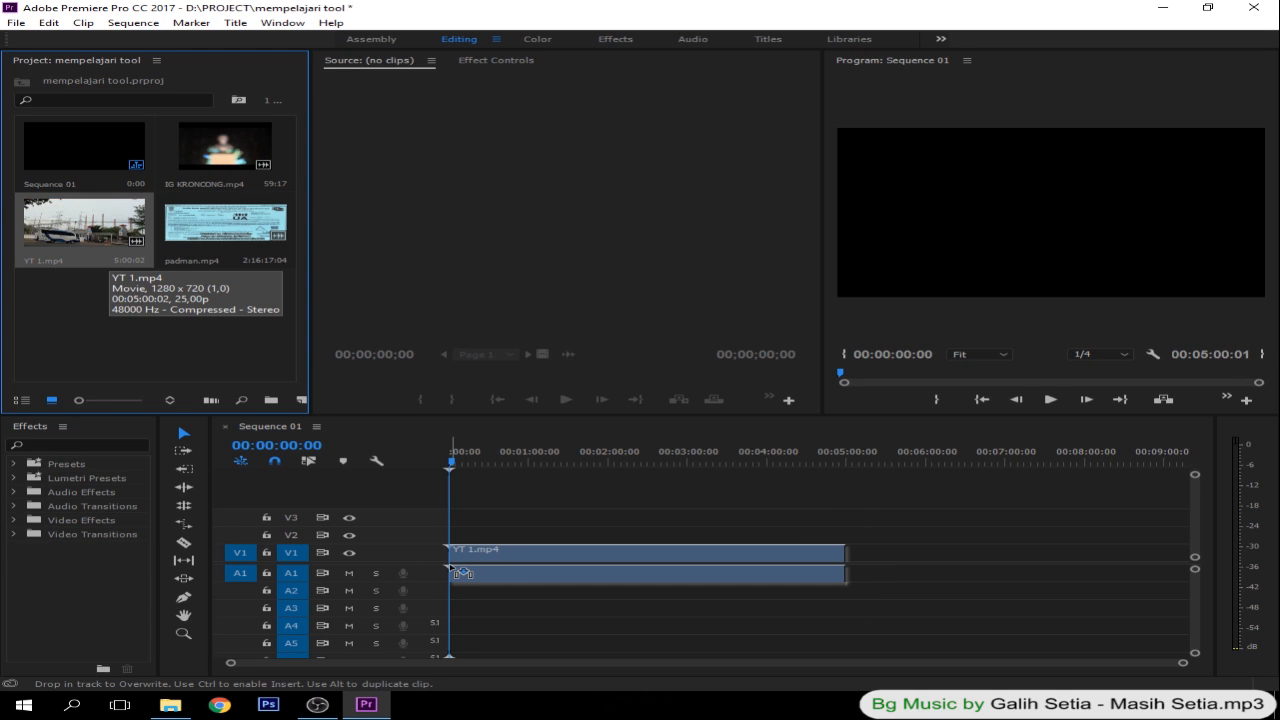
left_click_drag(456, 572, 456, 572)
- Split the video and audio of the YT 1.mp4 clip at 00:00:31:17 with the Razor tool
left_click(488, 455)
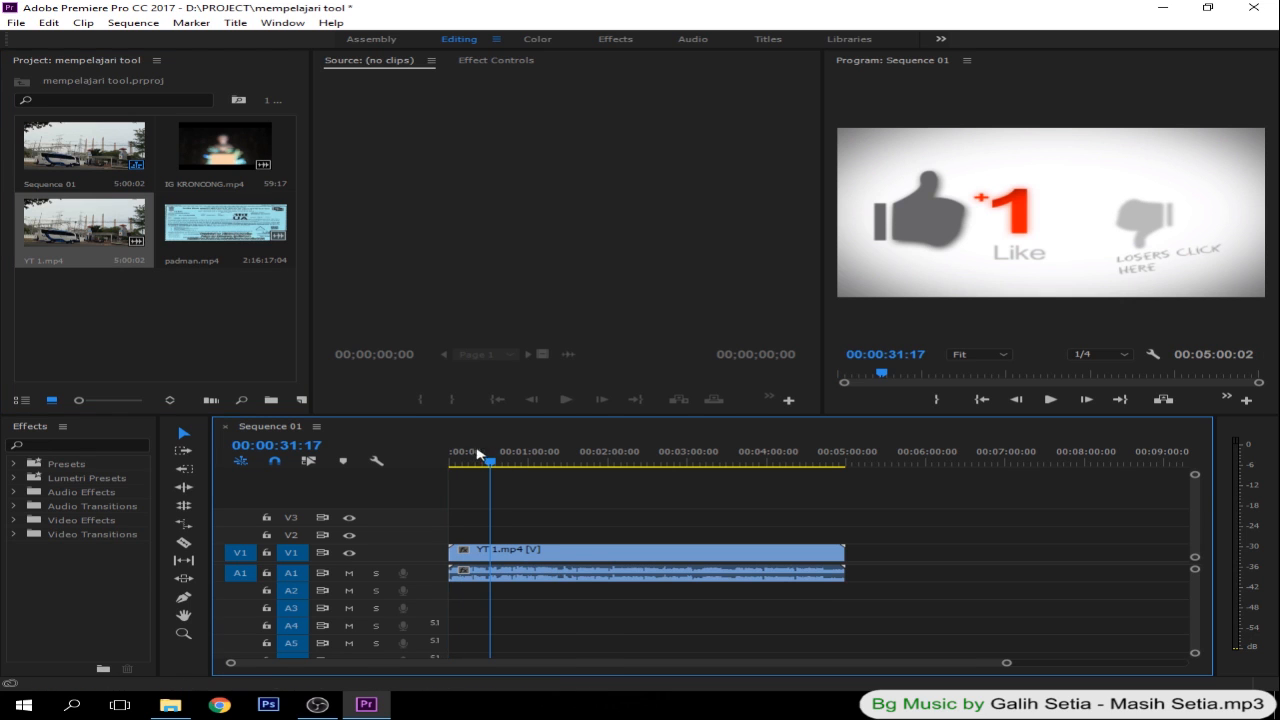
left_click(184, 545)
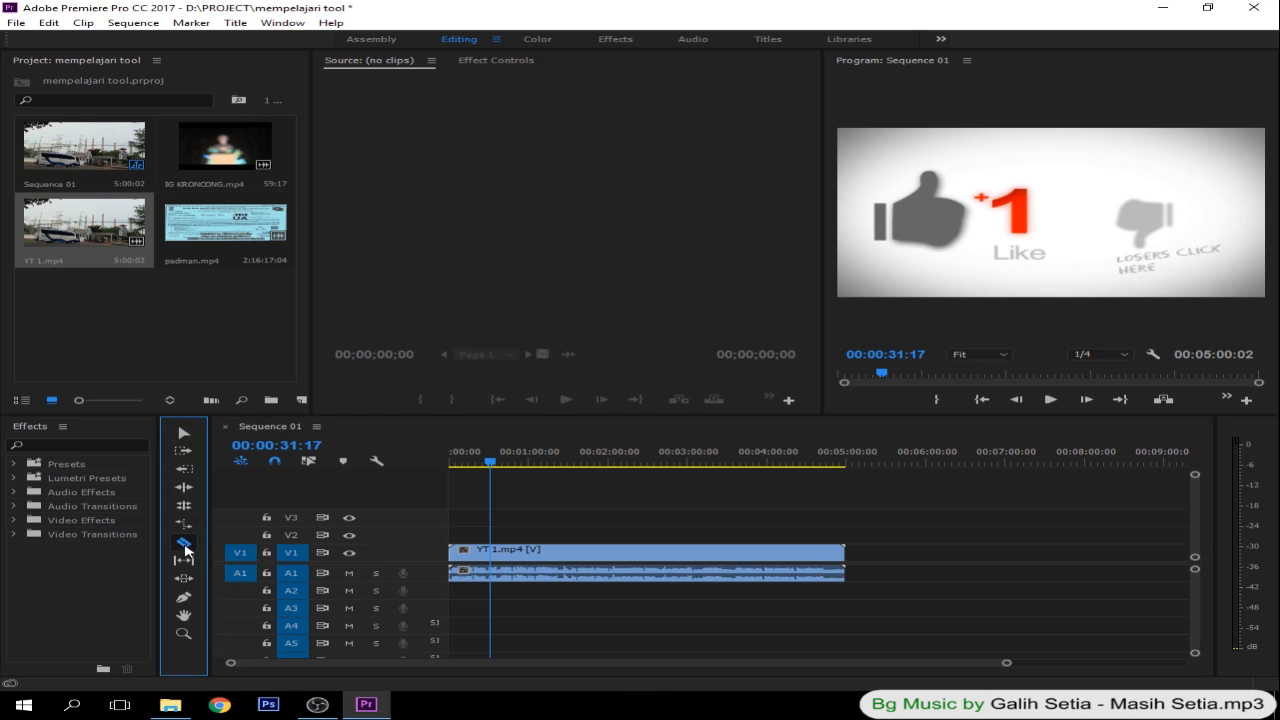
left_click(492, 556)
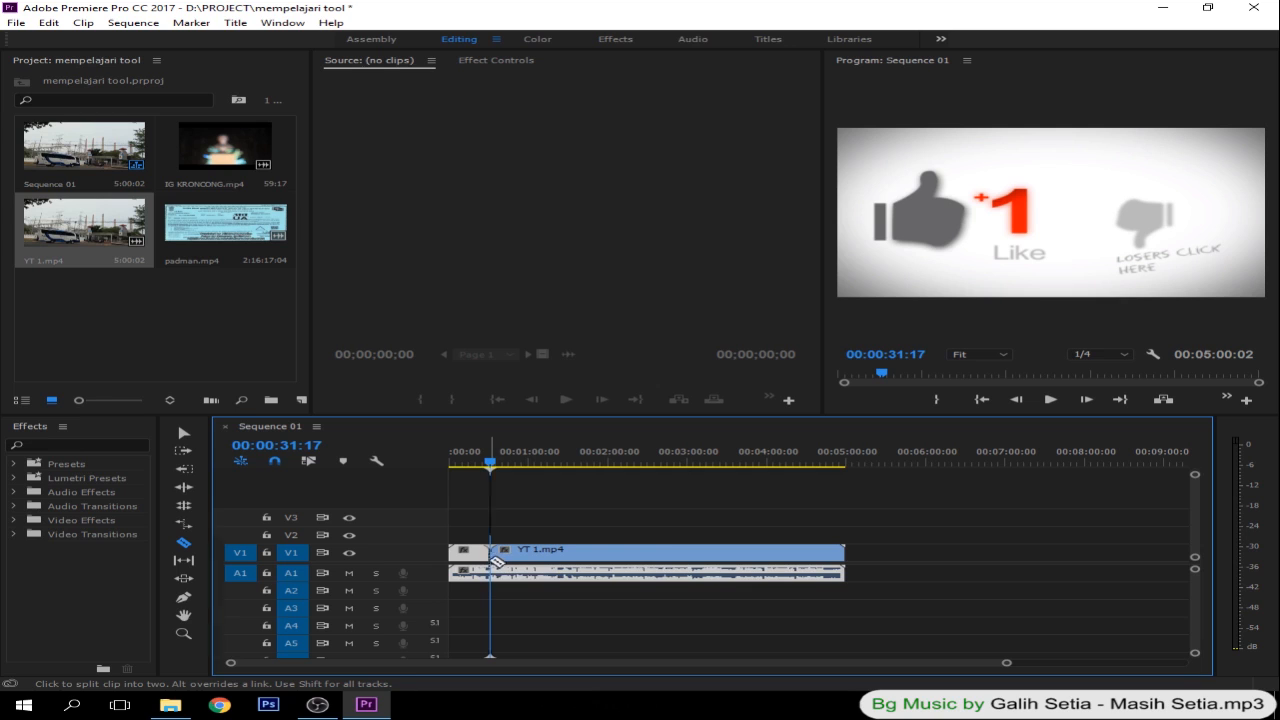
left_click(188, 436)
left_click(188, 436)
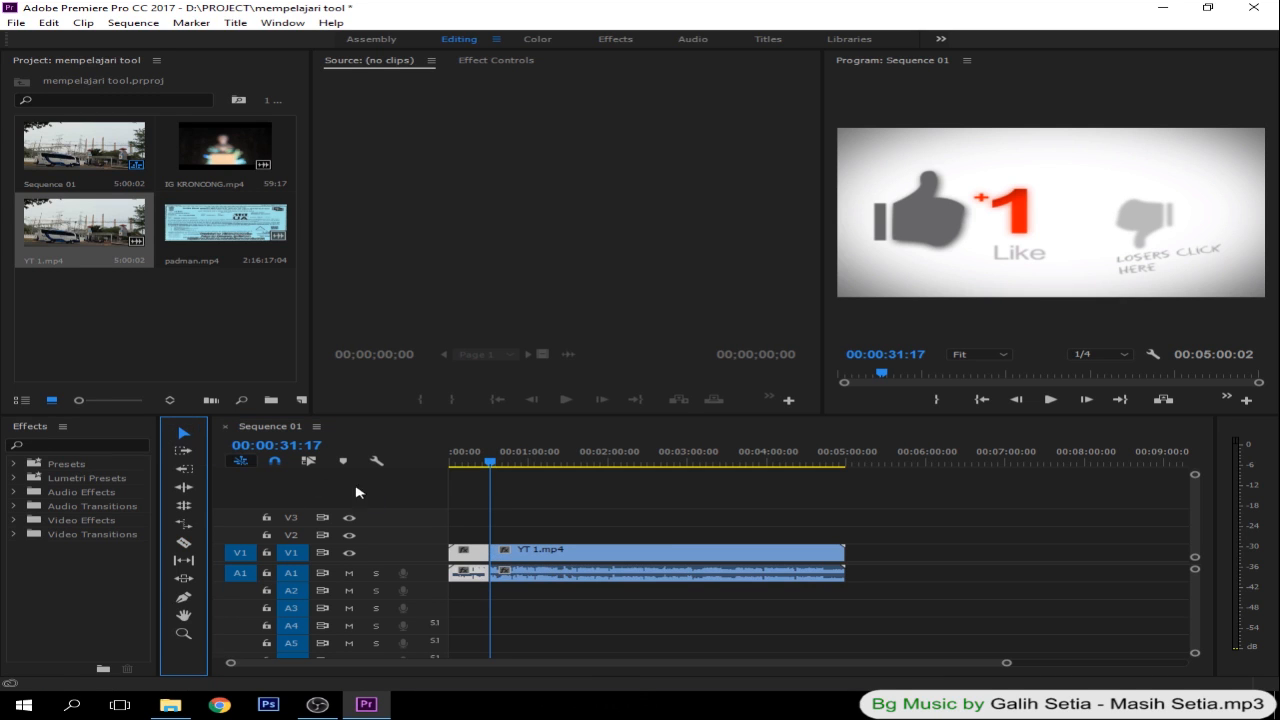
- Delete the video and audio of the first YT 1.mp4 segment, before the cut at 00:00:31:17
left_click(462, 511)
left_click_drag(470, 519, 477, 600)
left_click(454, 510)
left_click_drag(453, 507, 475, 598)
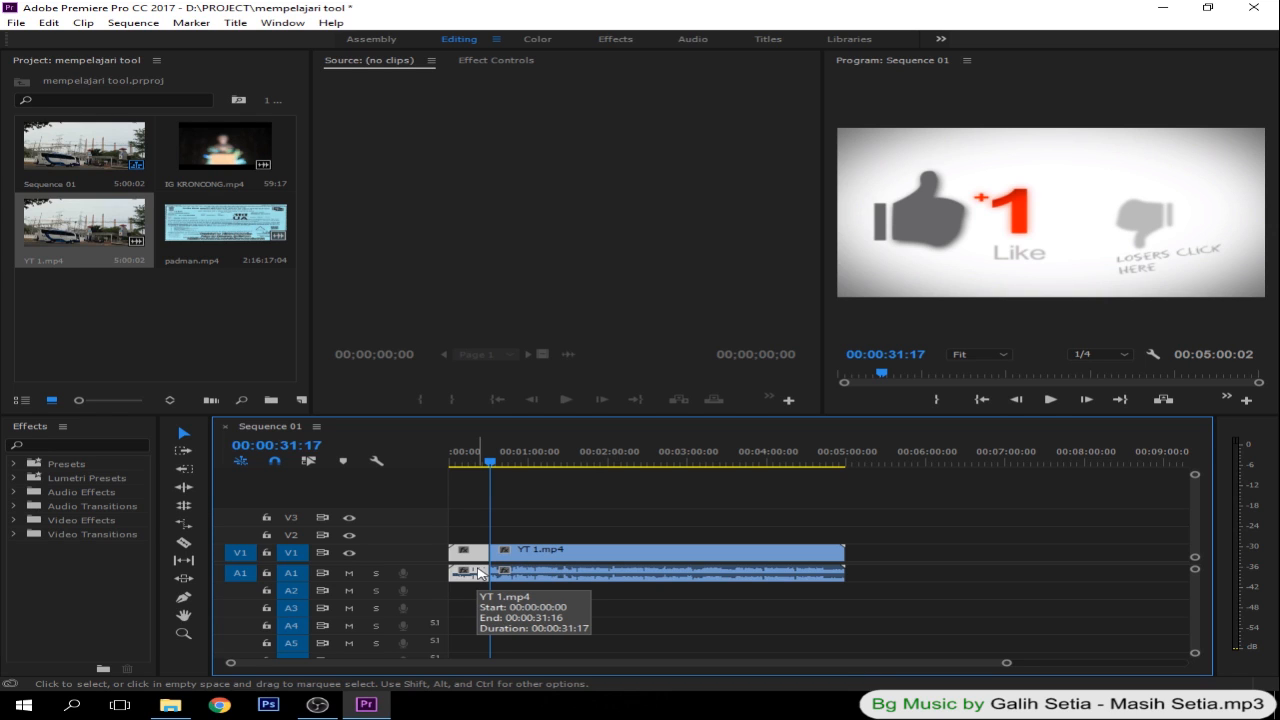
key("Delete")
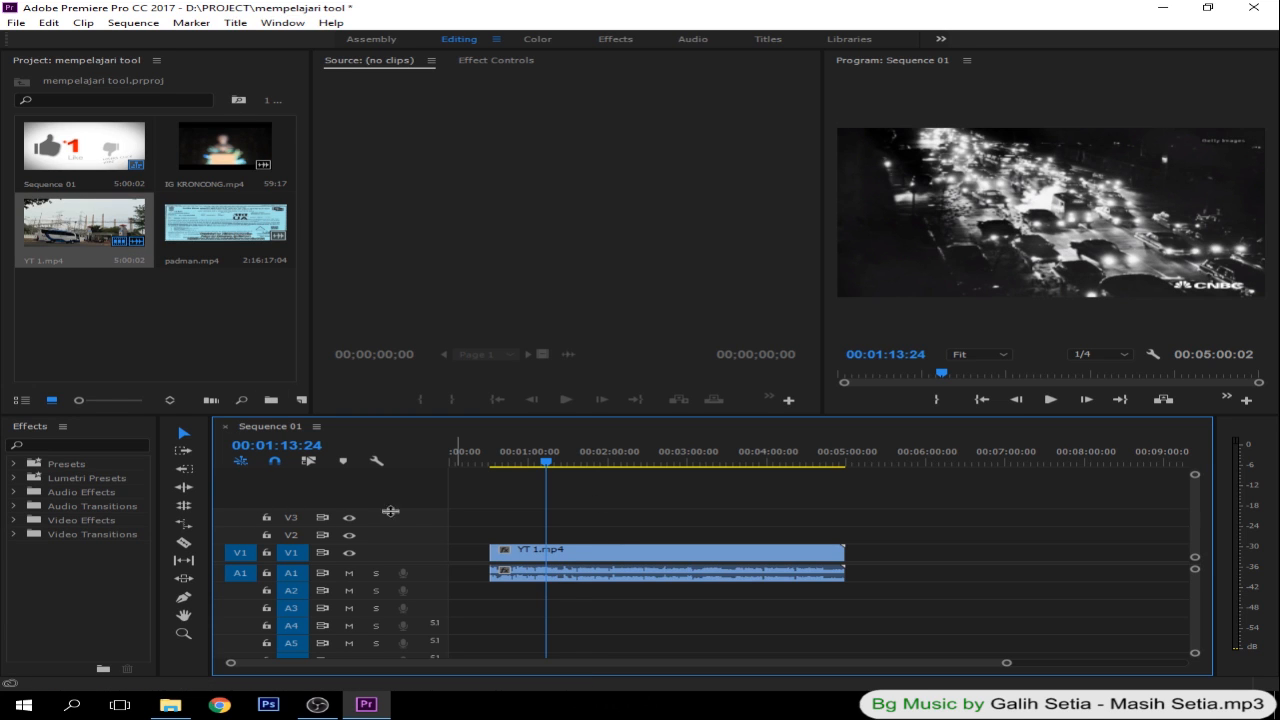
- Select the video part of the remaining YT 1.mp4 clip and its audio part separately
left_click(183, 542)
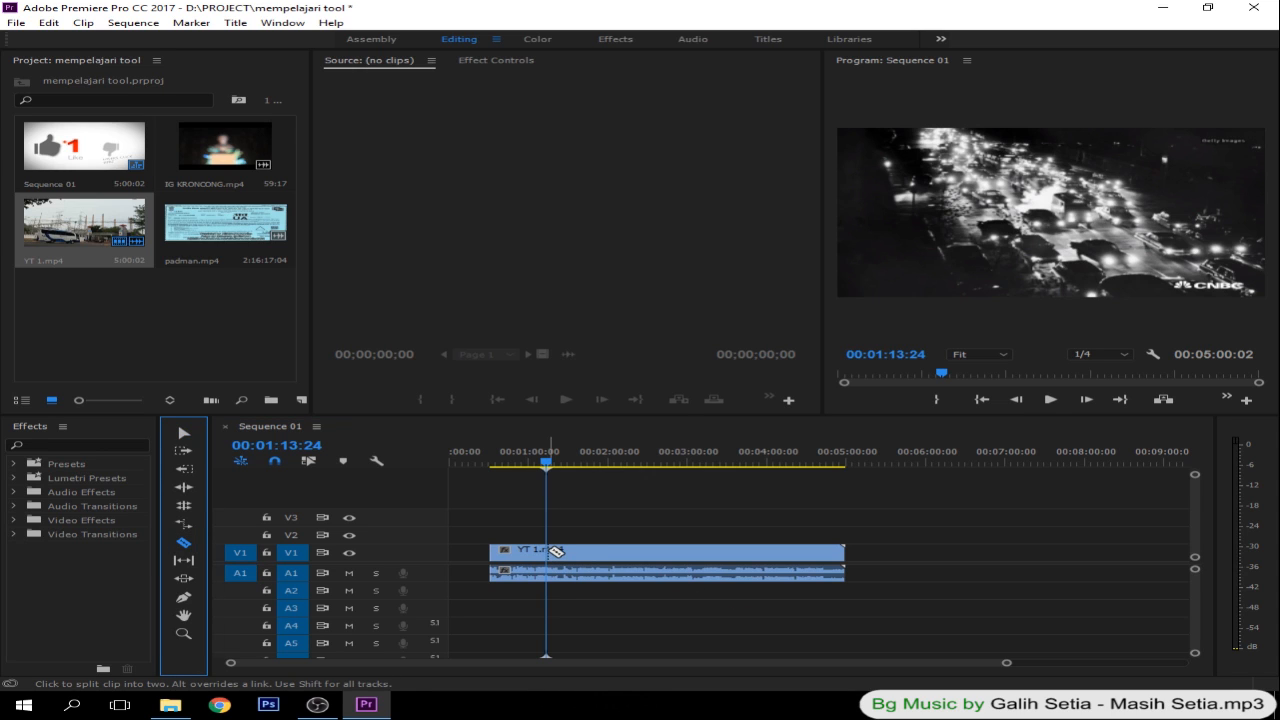
left_click(183, 433)
left_click(690, 566)
left_click(674, 561)
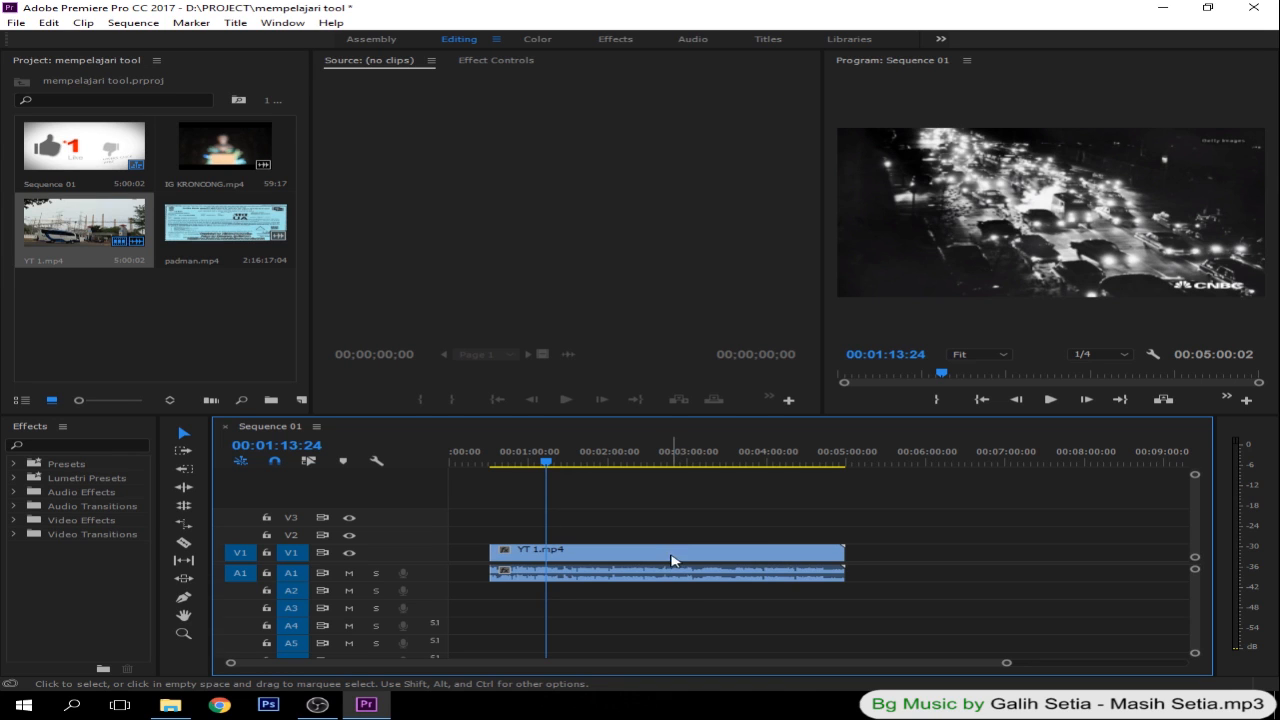
left_click(670, 552)
left_click(666, 577)
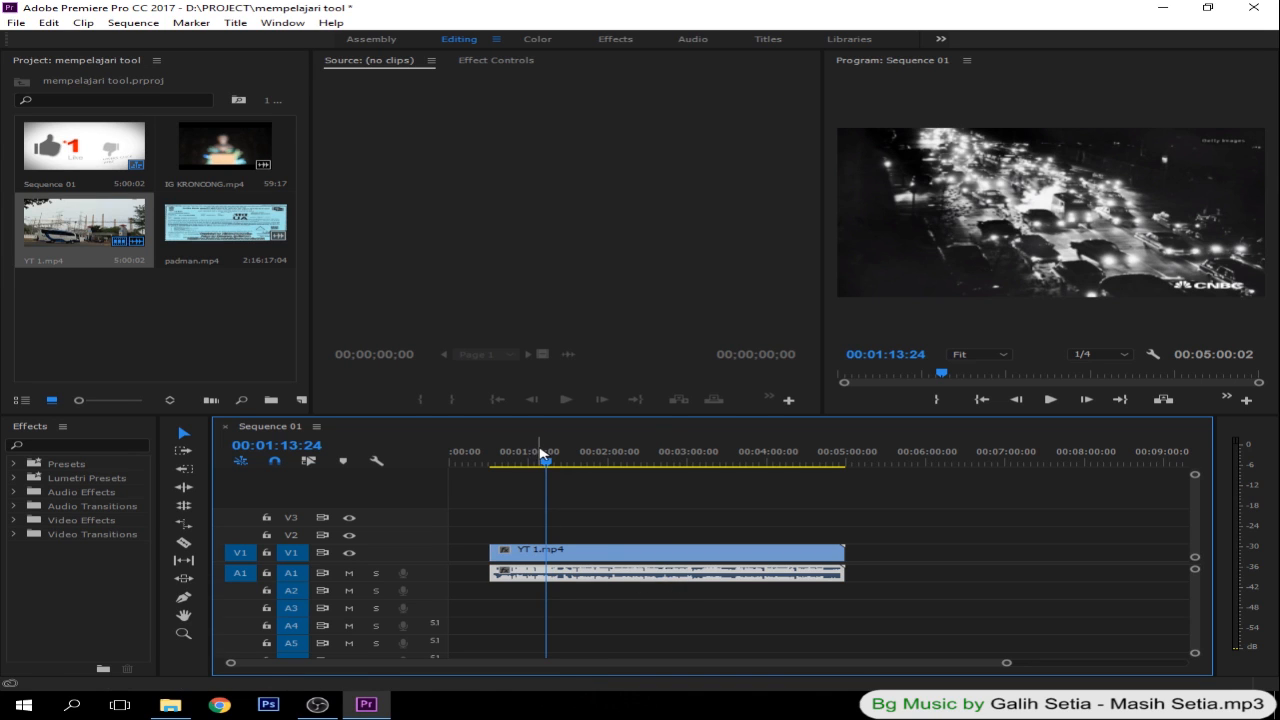
- Marquee-select the video and audio parts of the remaining YT 1.mp4 clip together
left_click_drag(593, 500, 643, 576)
left_click_drag(580, 515, 650, 610)
left_click(604, 526)
left_click_drag(606, 525, 682, 620)
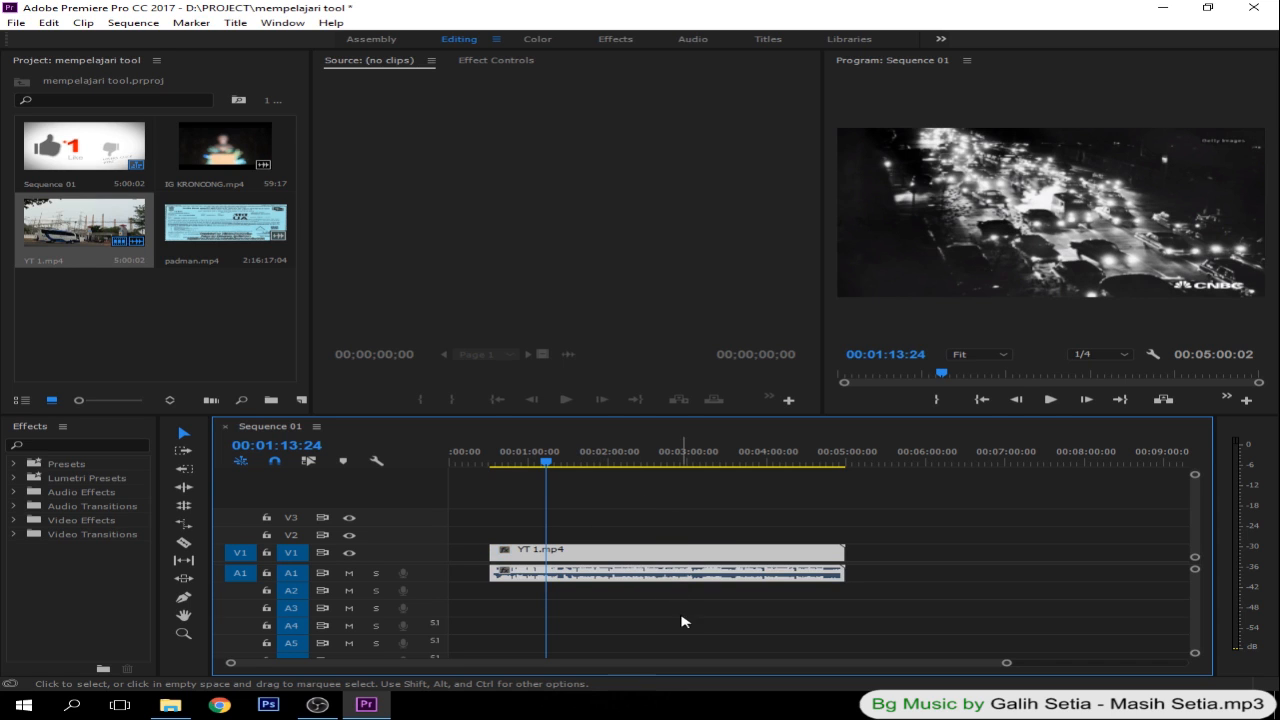
left_click(577, 515)
left_click_drag(577, 515, 643, 591)
left_click(643, 591)
left_click_drag(614, 526, 640, 594)
- Clear the joint selection and pick the clip's video on V1 and its audio on A1 individually
left_click(573, 526)
left_click(577, 556)
left_click(578, 577)
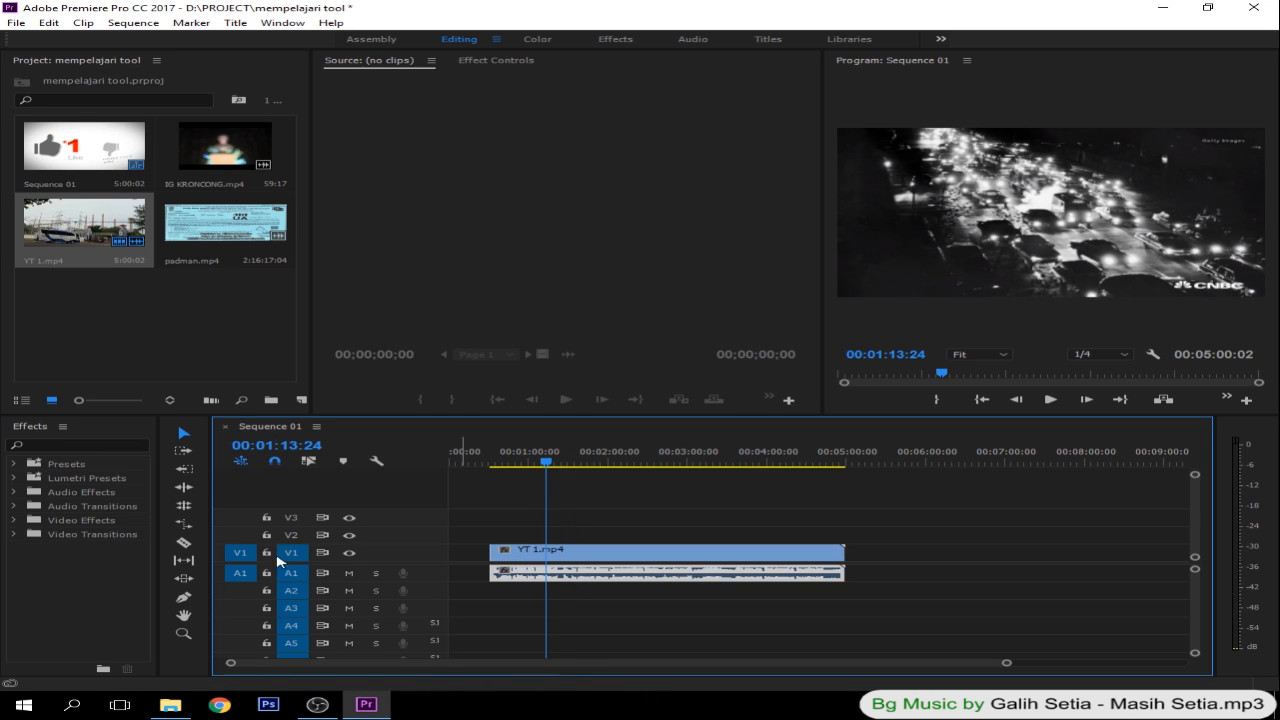
- Split only the video part of the YT 1.mp4 clip on V1 at 00:01:13:24 and clear the selection
left_click(183, 542)
left_click(546, 552)
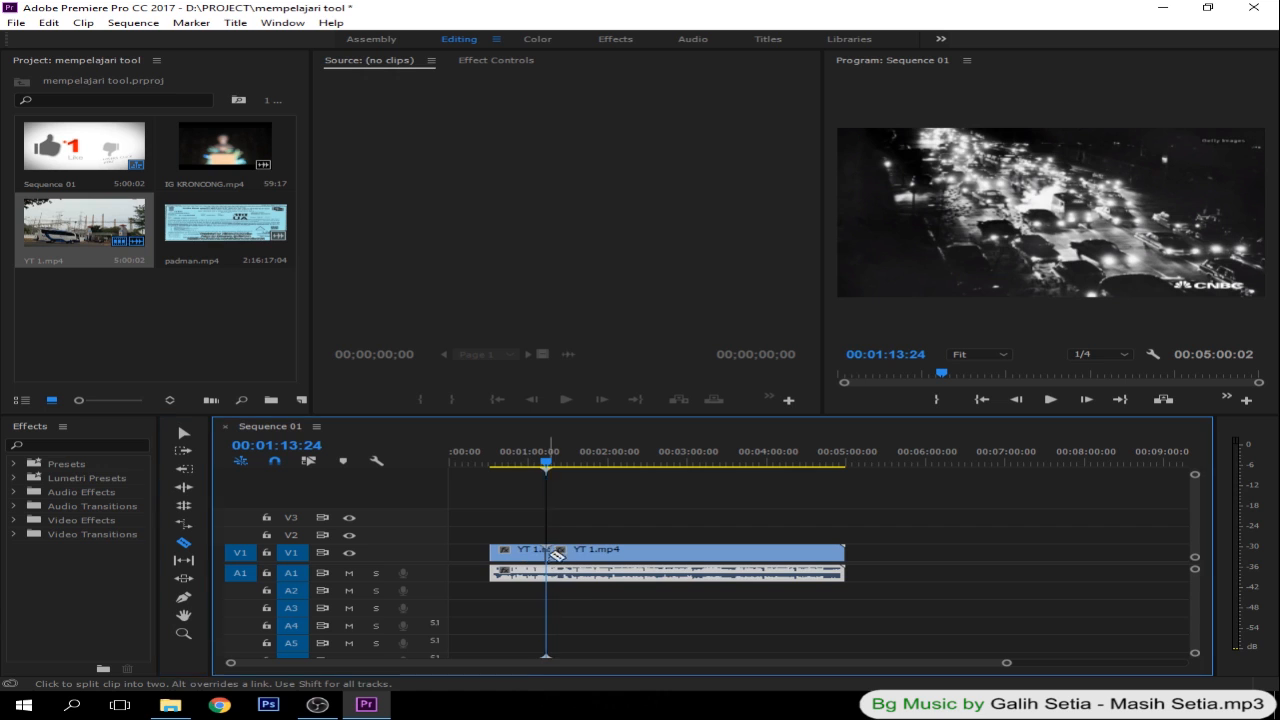
left_click(187, 433)
left_click(660, 524)
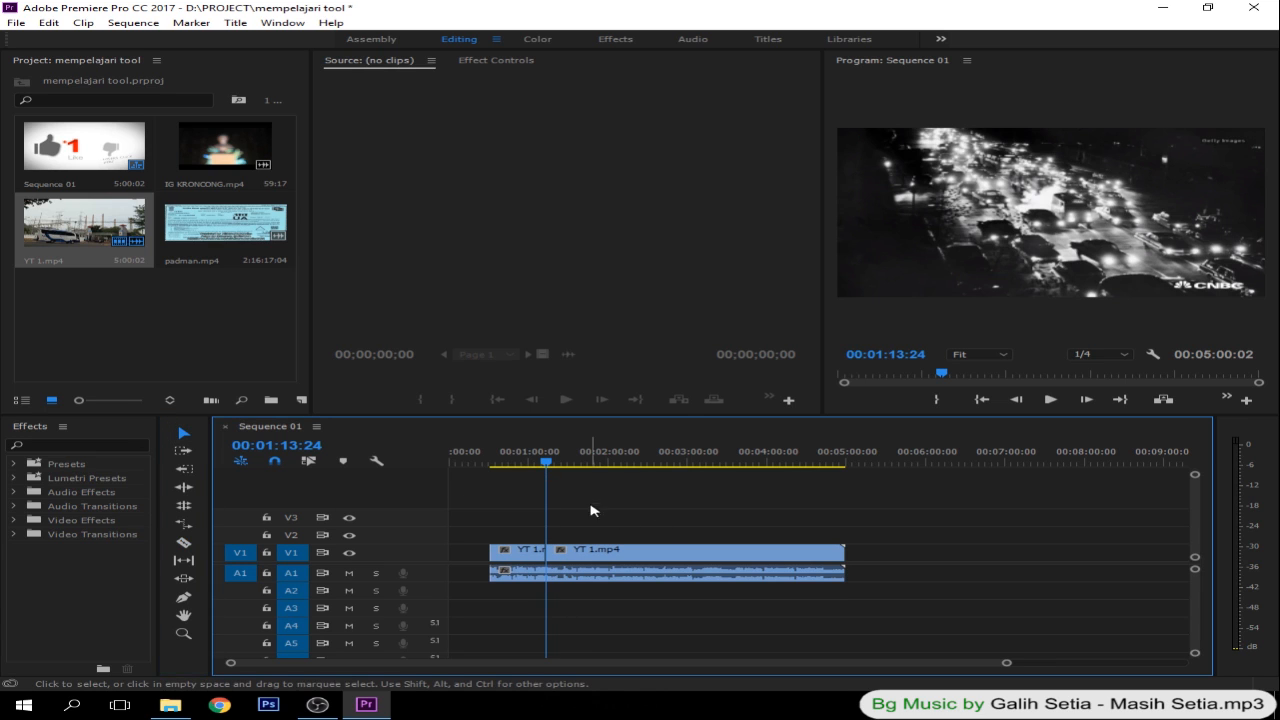
- Split the YT 1.mp4 audio on A1 with the Razor tool at the existing video cut
left_click(569, 461)
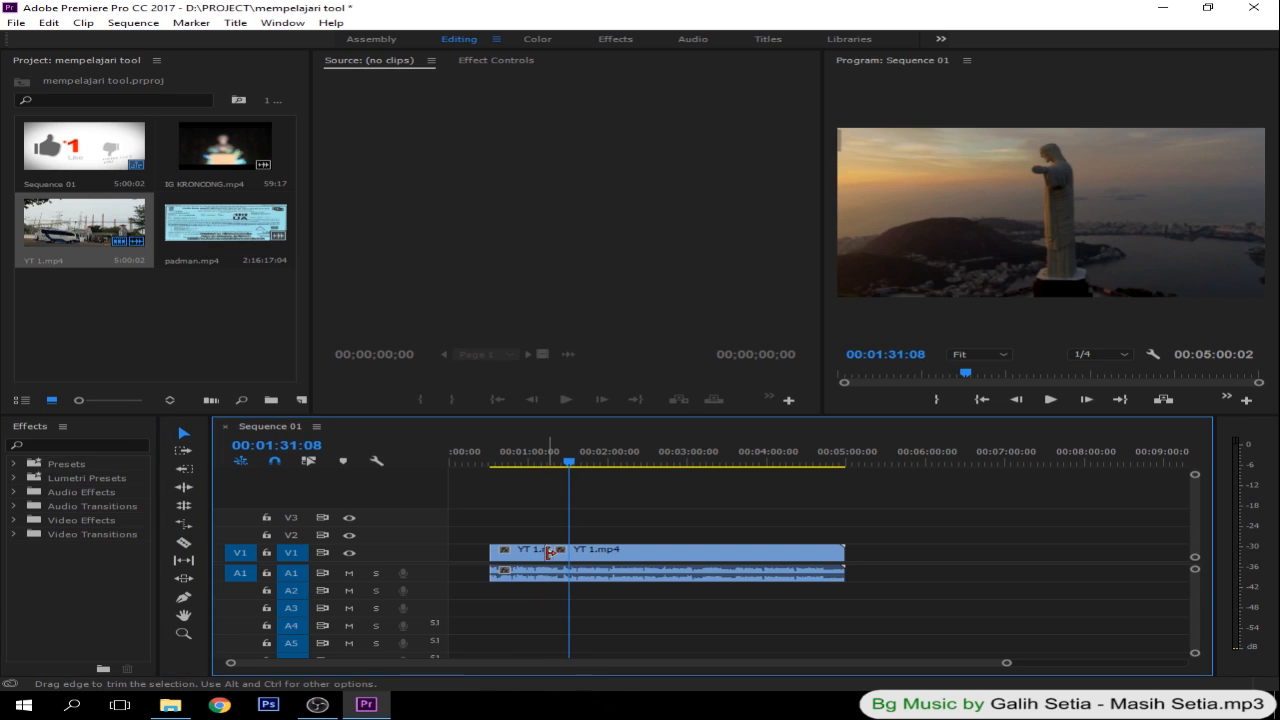
left_click(183, 542)
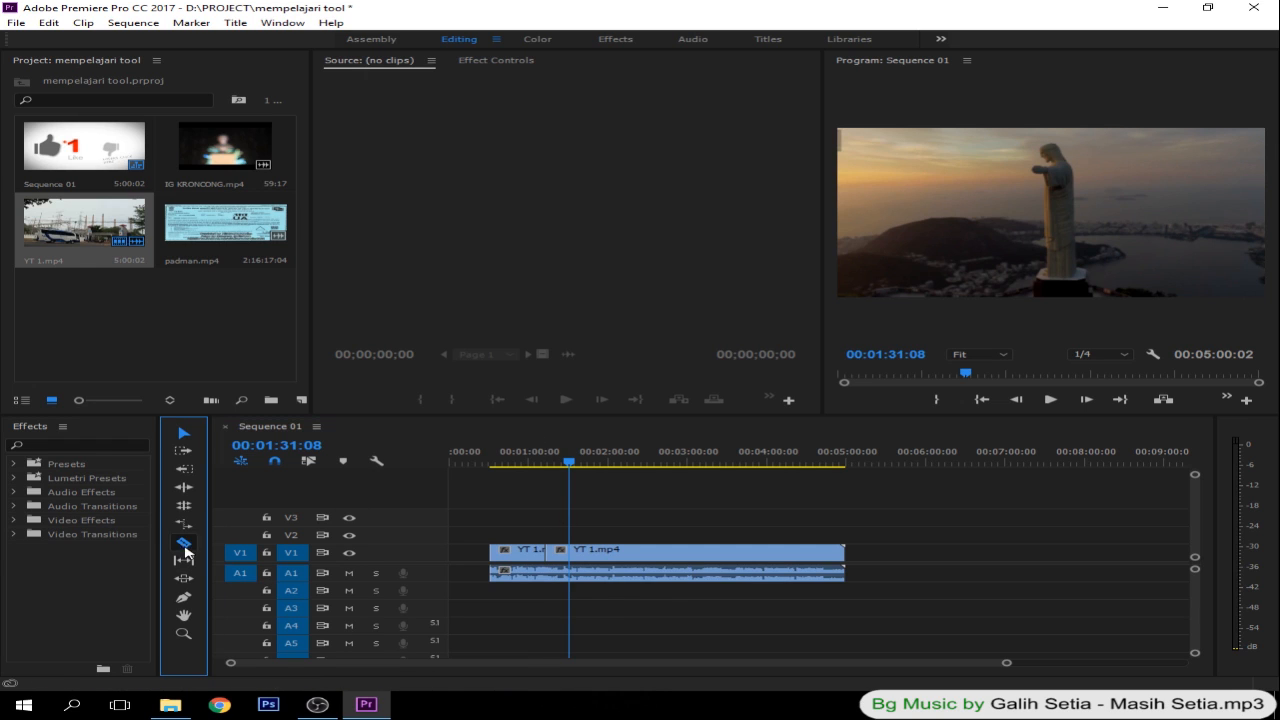
left_click(551, 575)
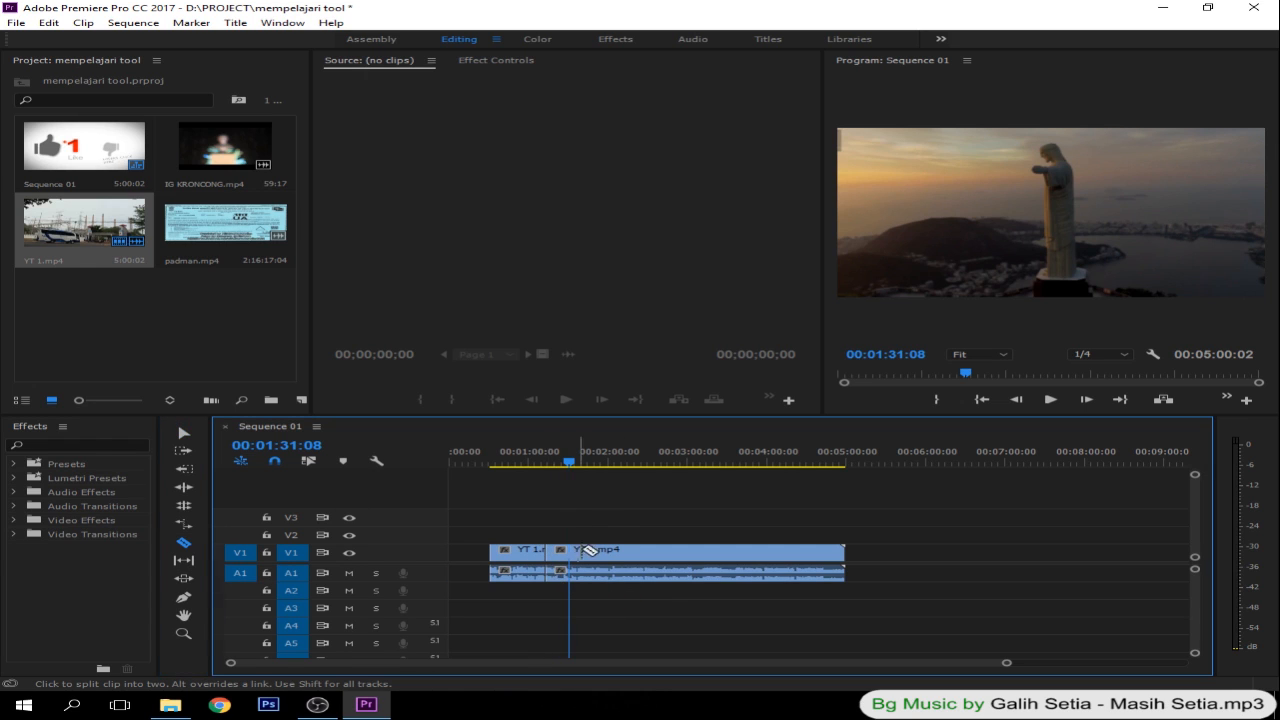
- Delete the video and audio of the YT 1.mp4 segment that follows the cut
left_click(181, 434)
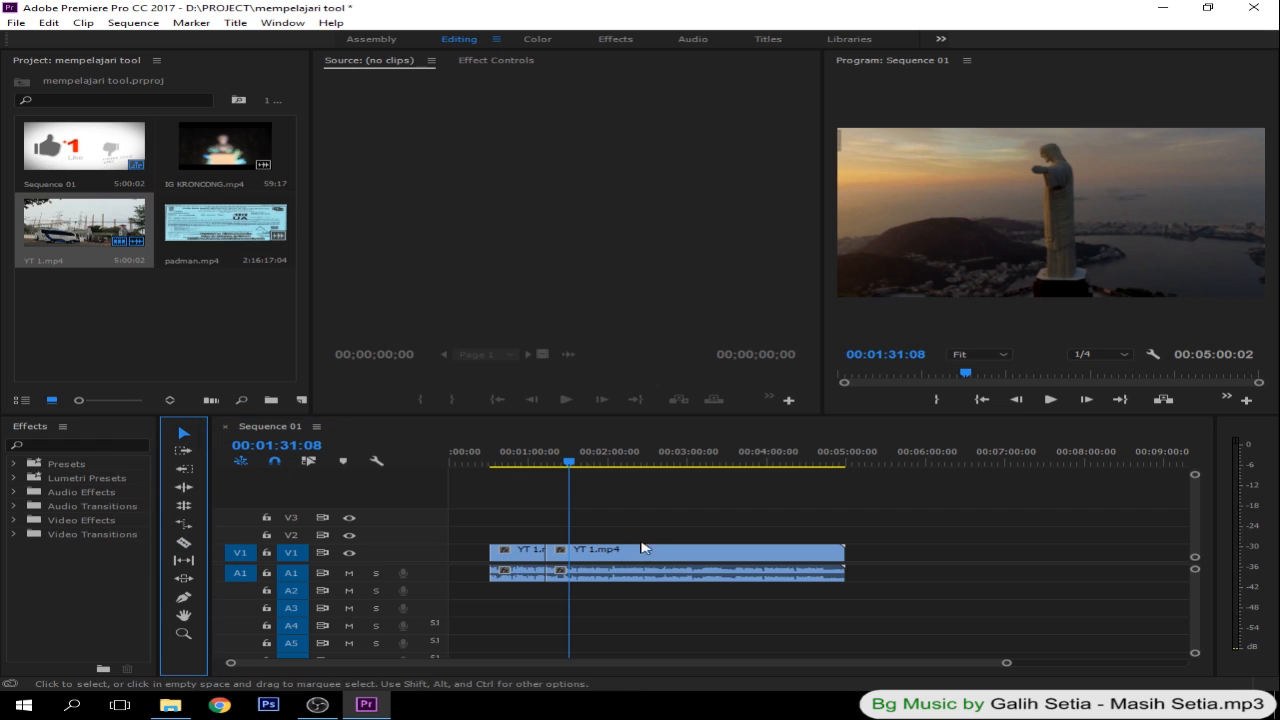
left_click_drag(651, 517, 702, 568)
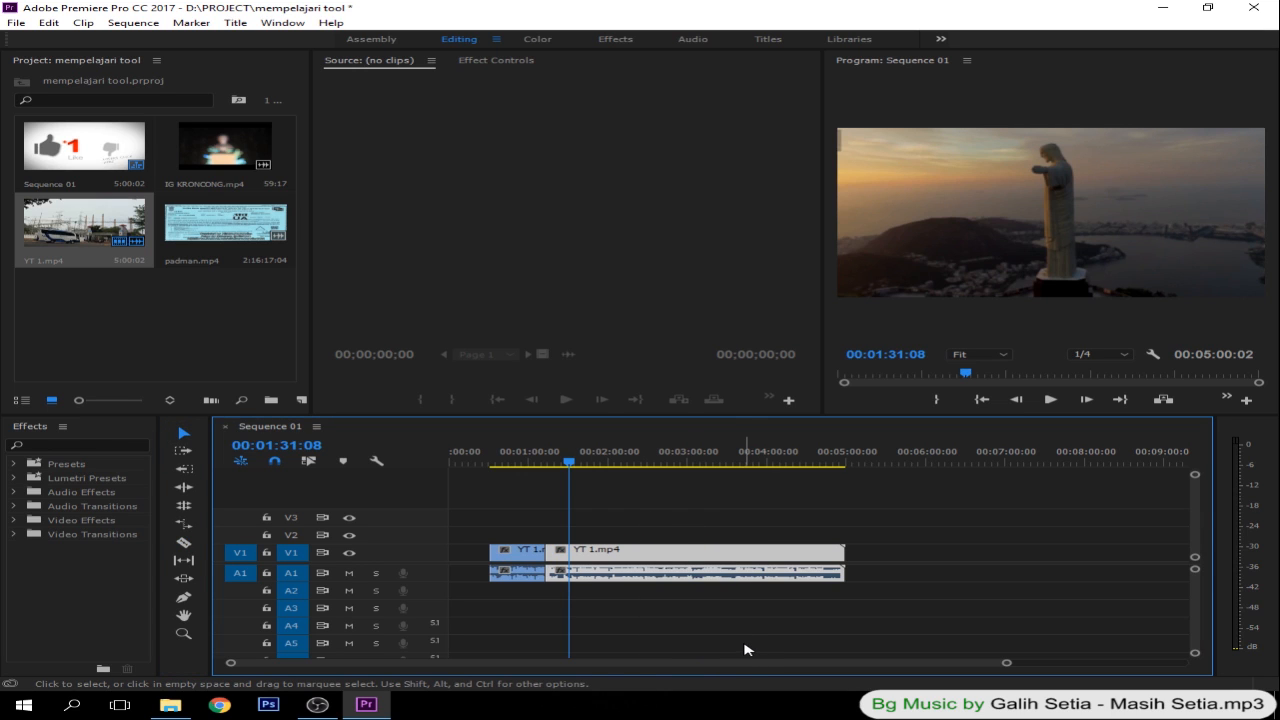
key("Delete")
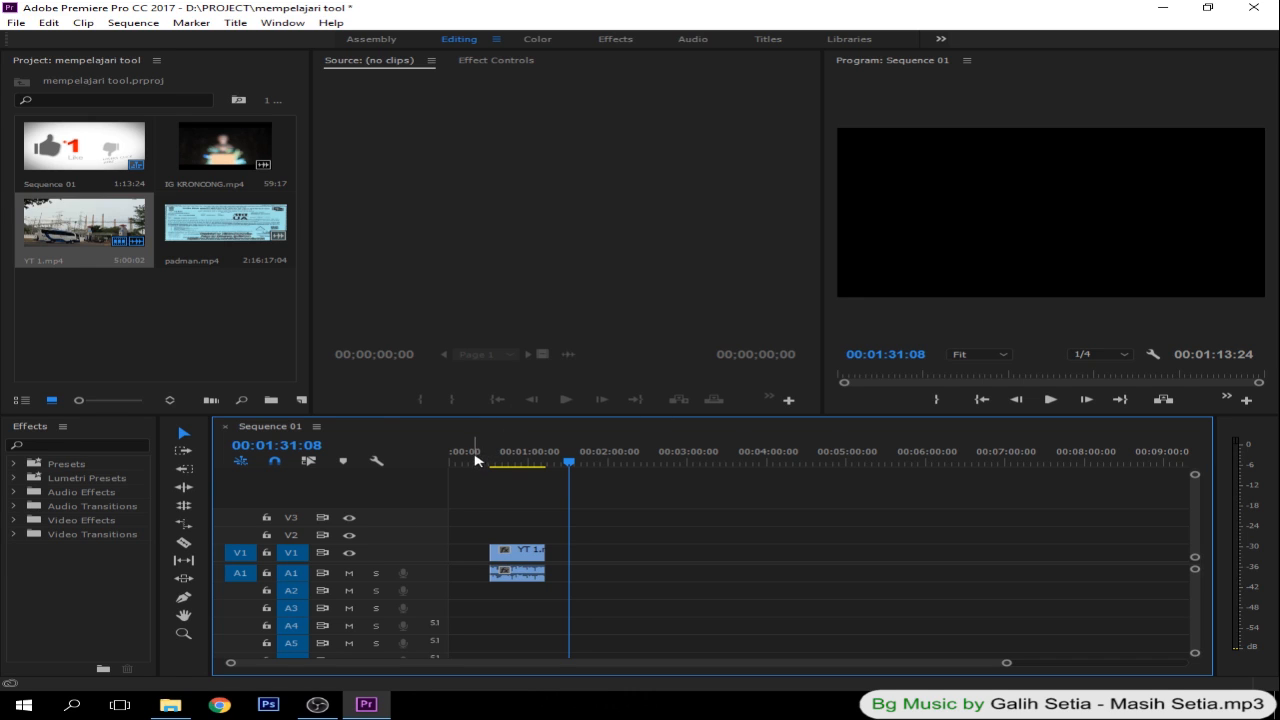
- Place IG KRONCONG.mp4 directly after YT 1.mp4 on V1 and A1 and preview frames on both sides of the join
left_click(205, 152)
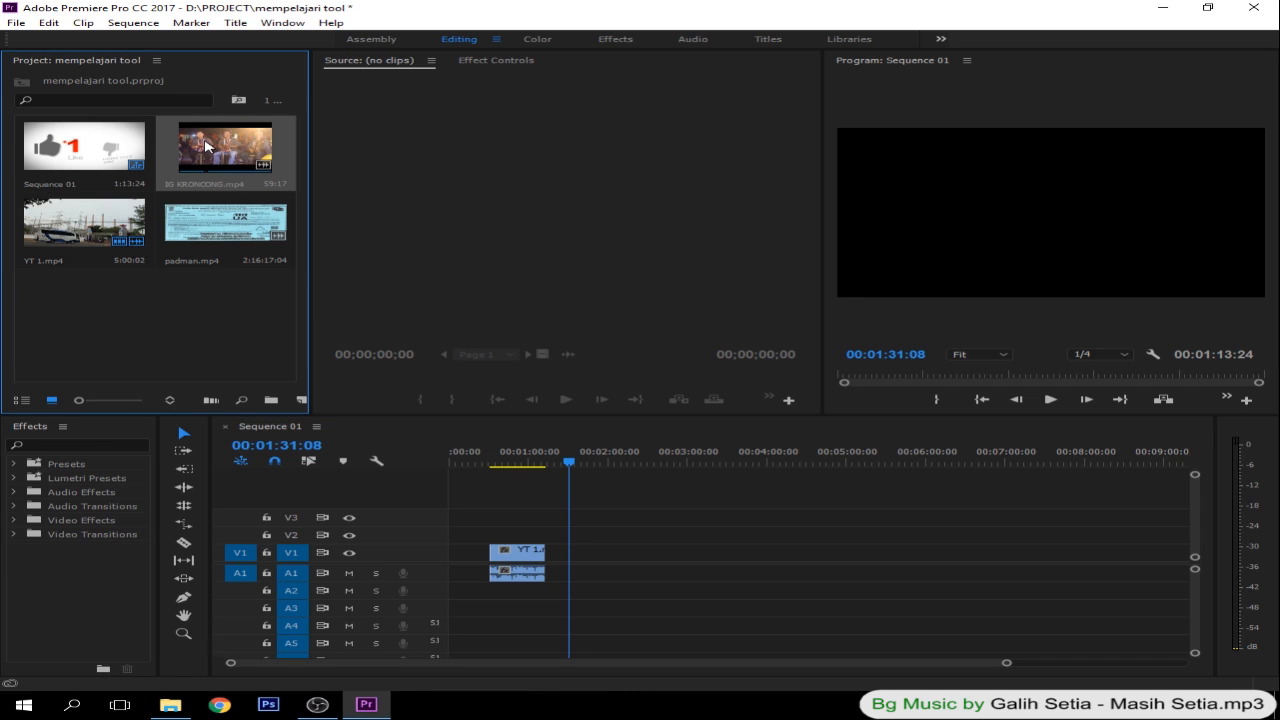
left_click_drag(203, 146, 611, 564)
left_click(492, 456)
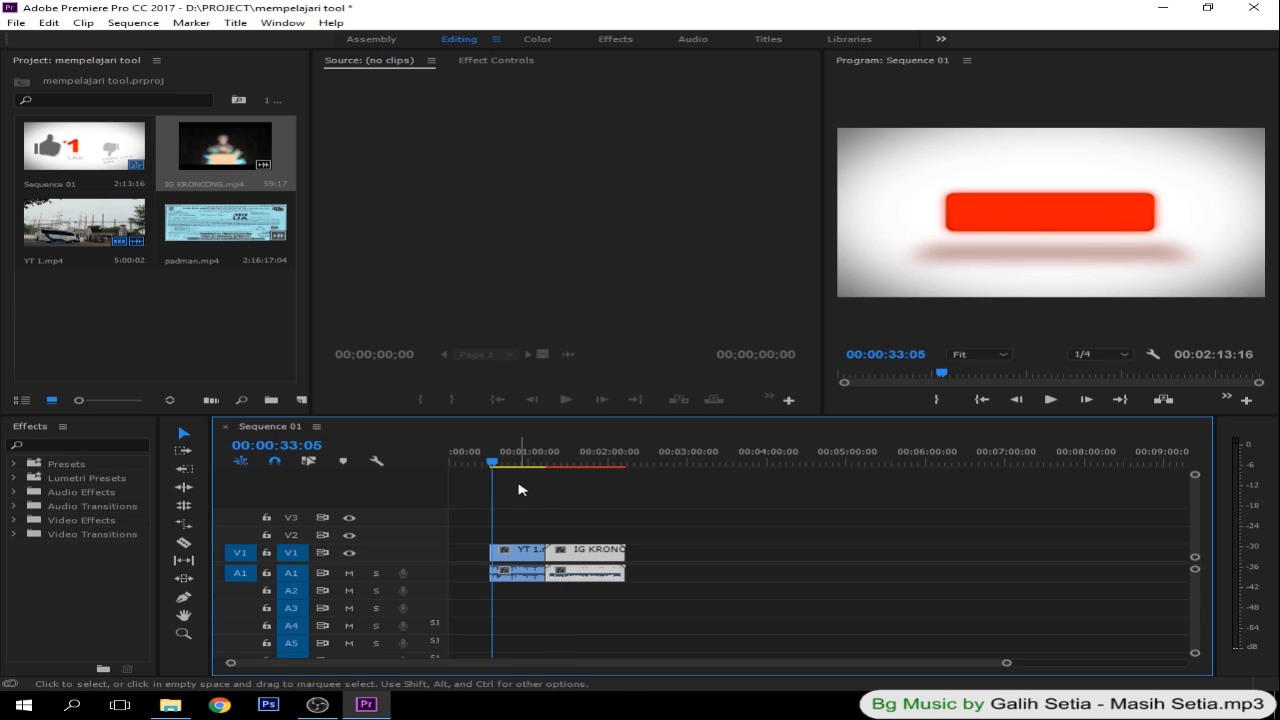
left_click(535, 460)
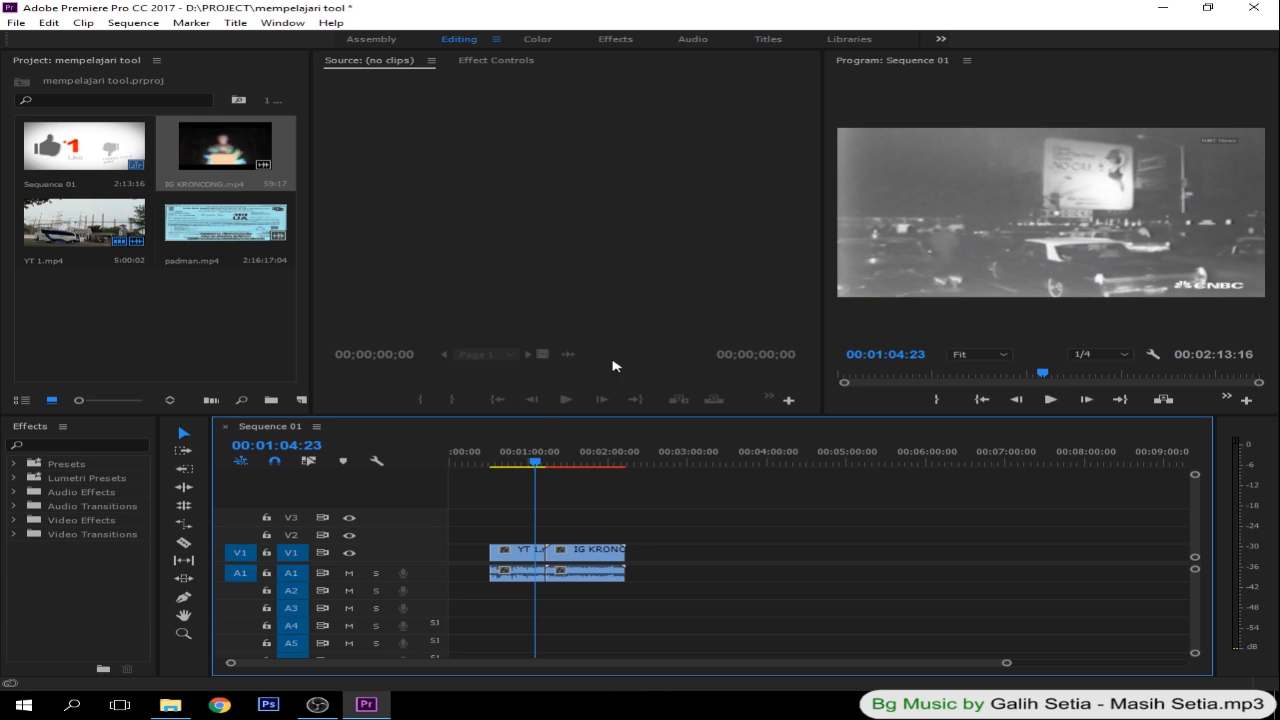
left_click_drag(531, 458, 552, 472)
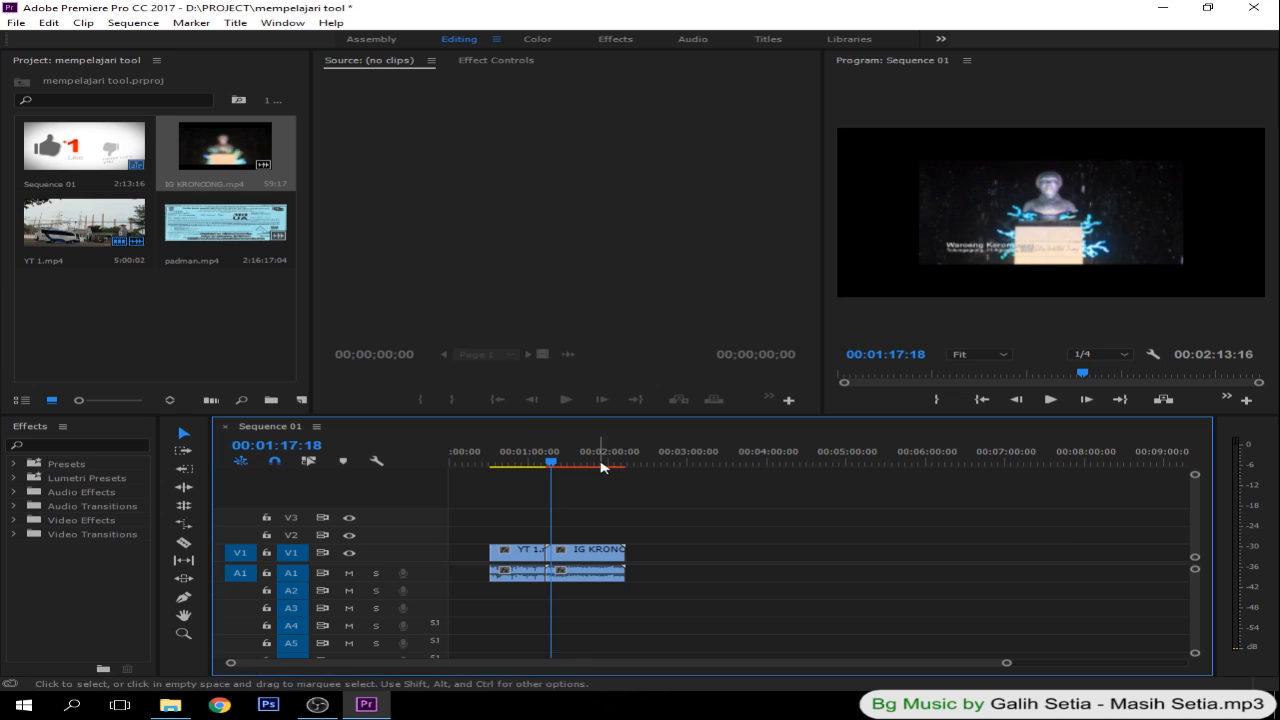
left_click(567, 460)
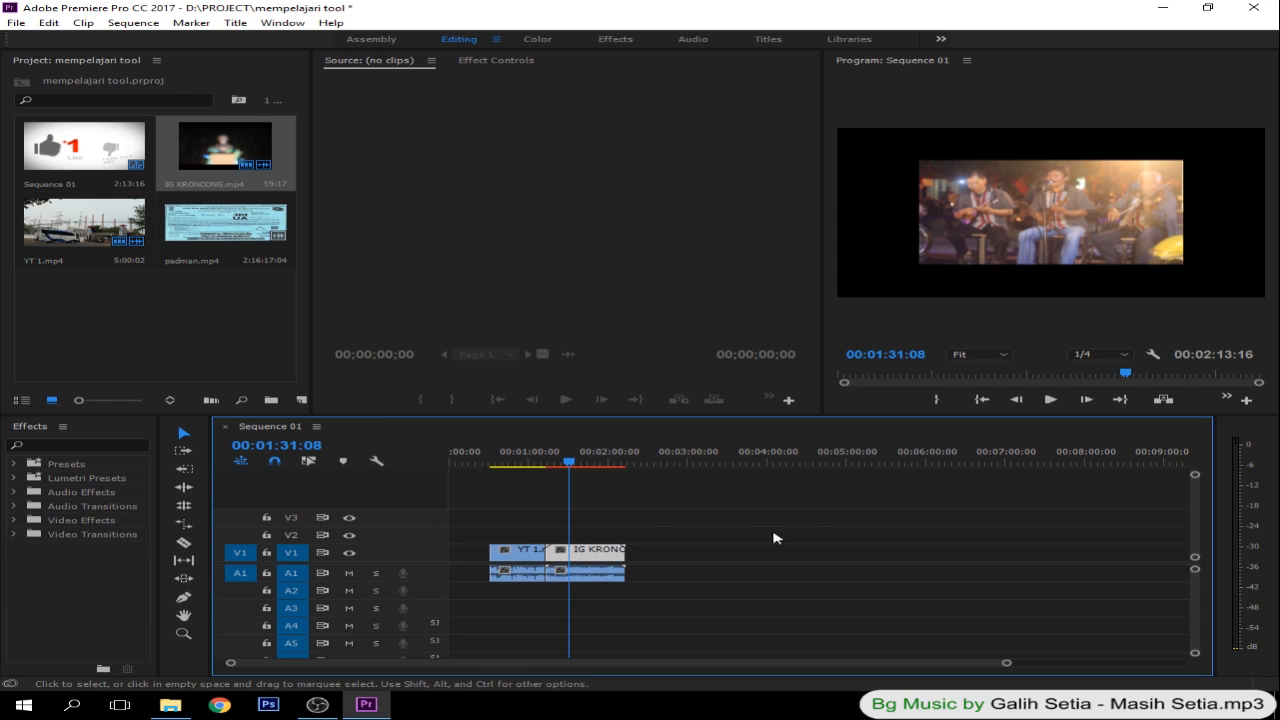
- Select the IG KRONCONG.mp4 video and enlarge its picture with the Motion handles to fill the frame
left_click(615, 522)
left_click(600, 566)
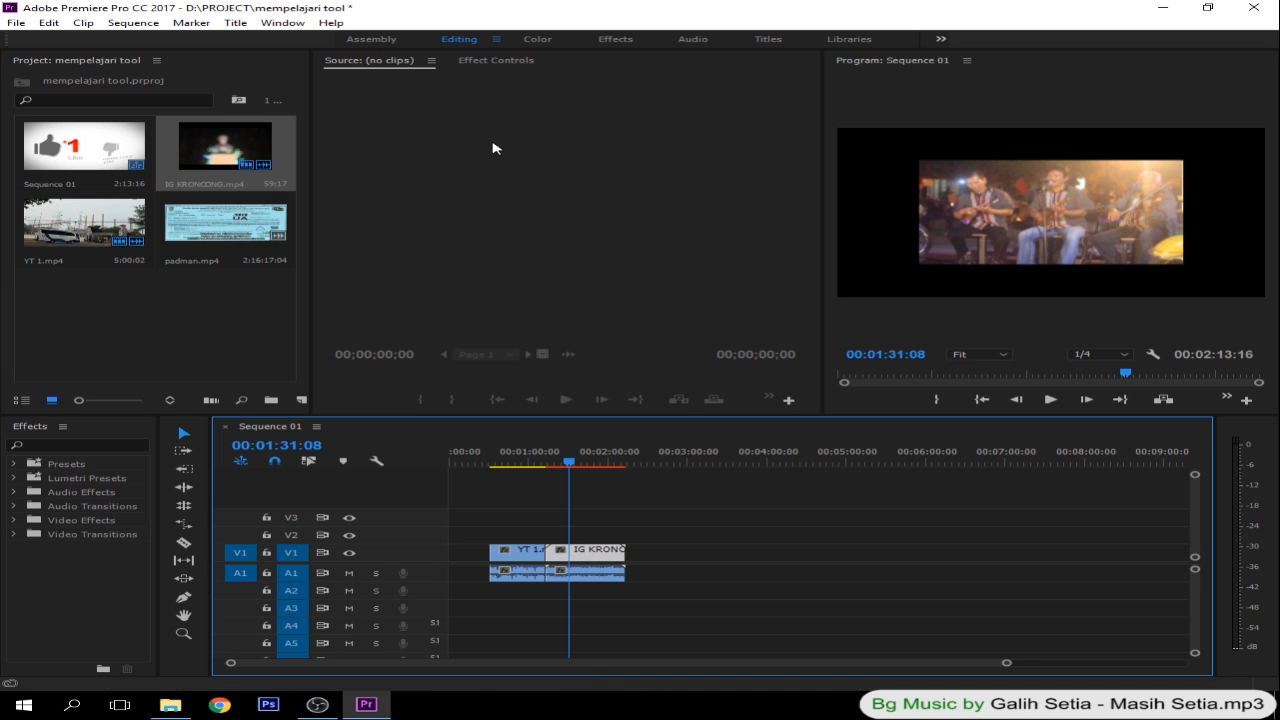
left_click(490, 61)
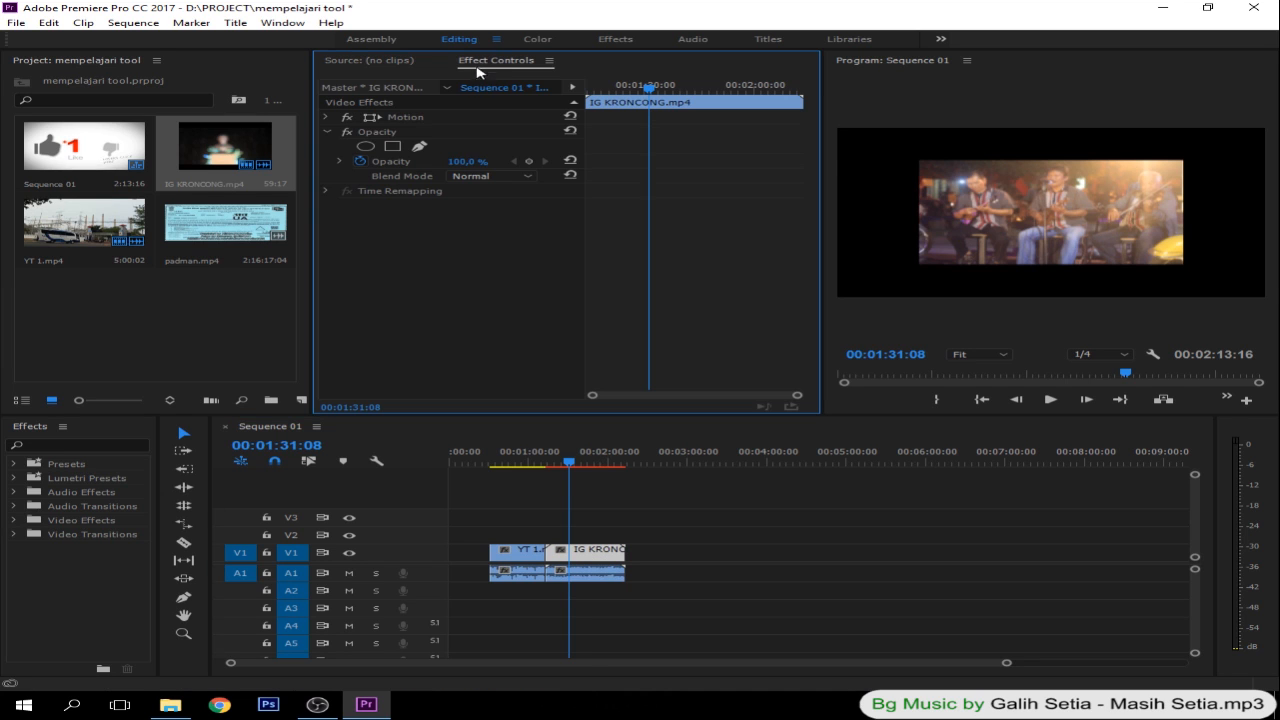
left_click(327, 132)
left_click(405, 118)
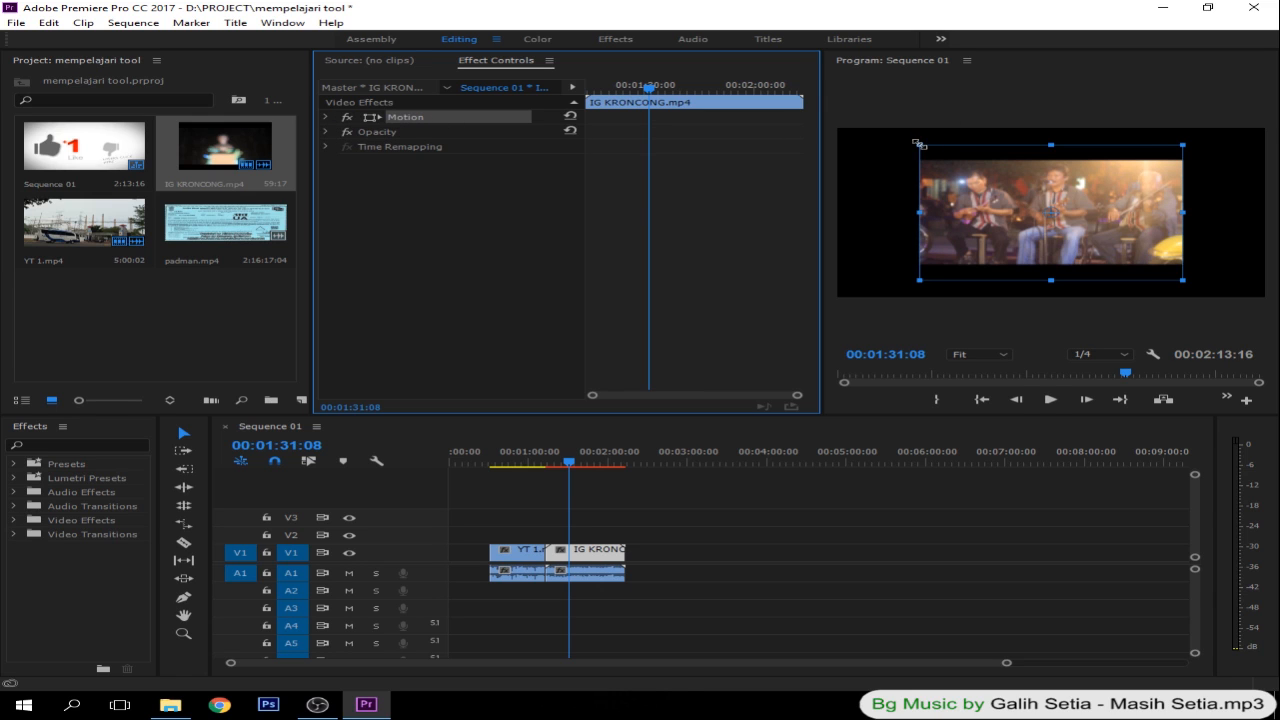
left_click_drag(917, 143, 912, 141)
left_click_drag(866, 127, 752, 112)
left_click_drag(861, 115, 837, 101)
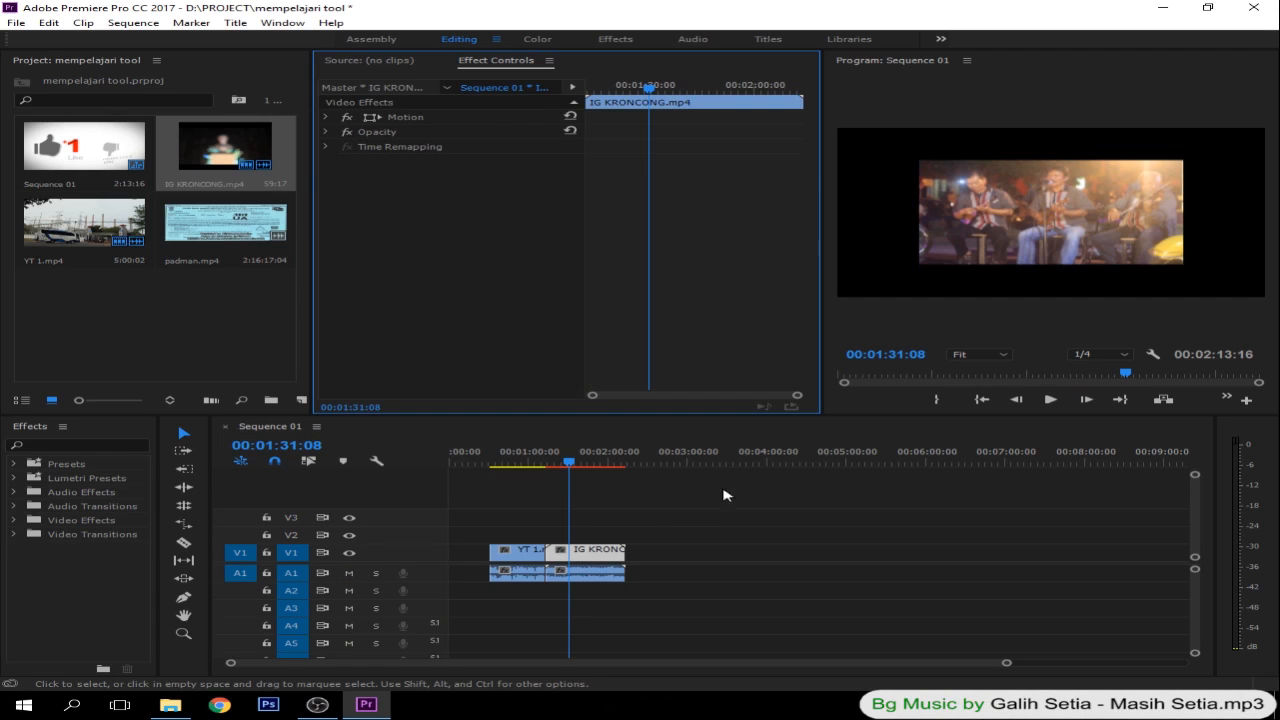
- Fit the IG KRONCONG.mp4 video to the sequence with Set to Frame Size
left_click(682, 527)
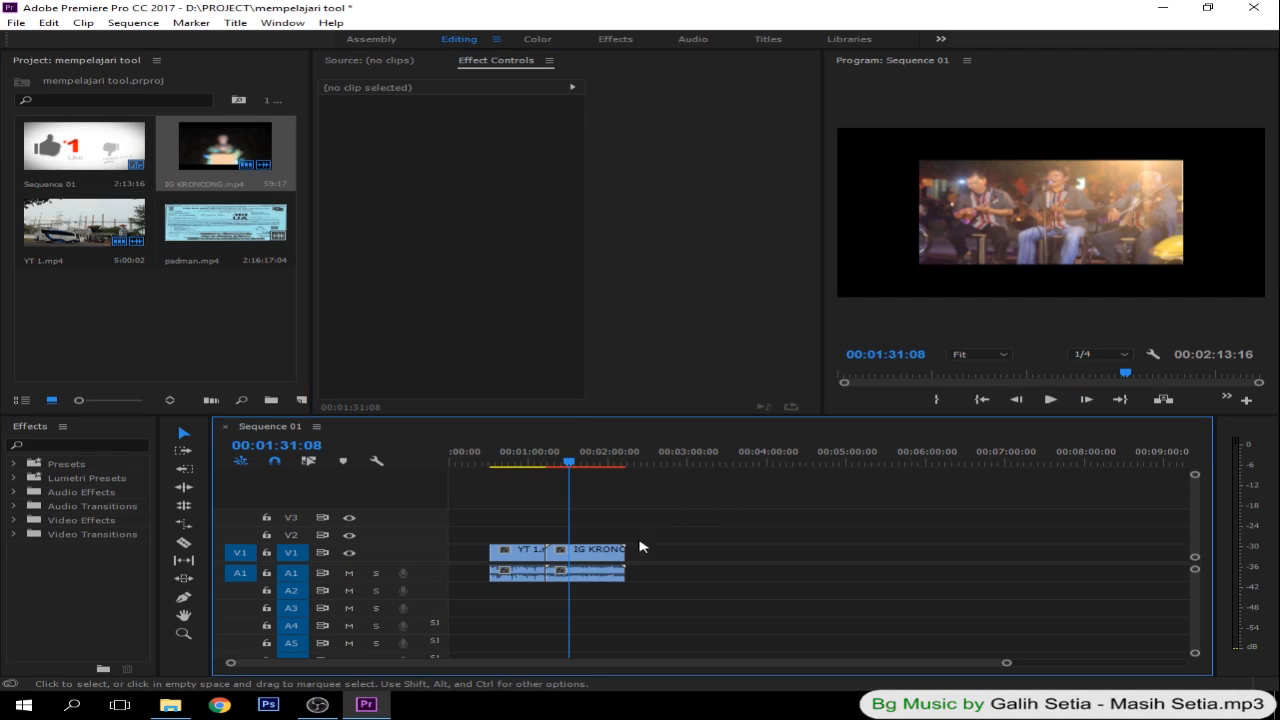
right_click(574, 556)
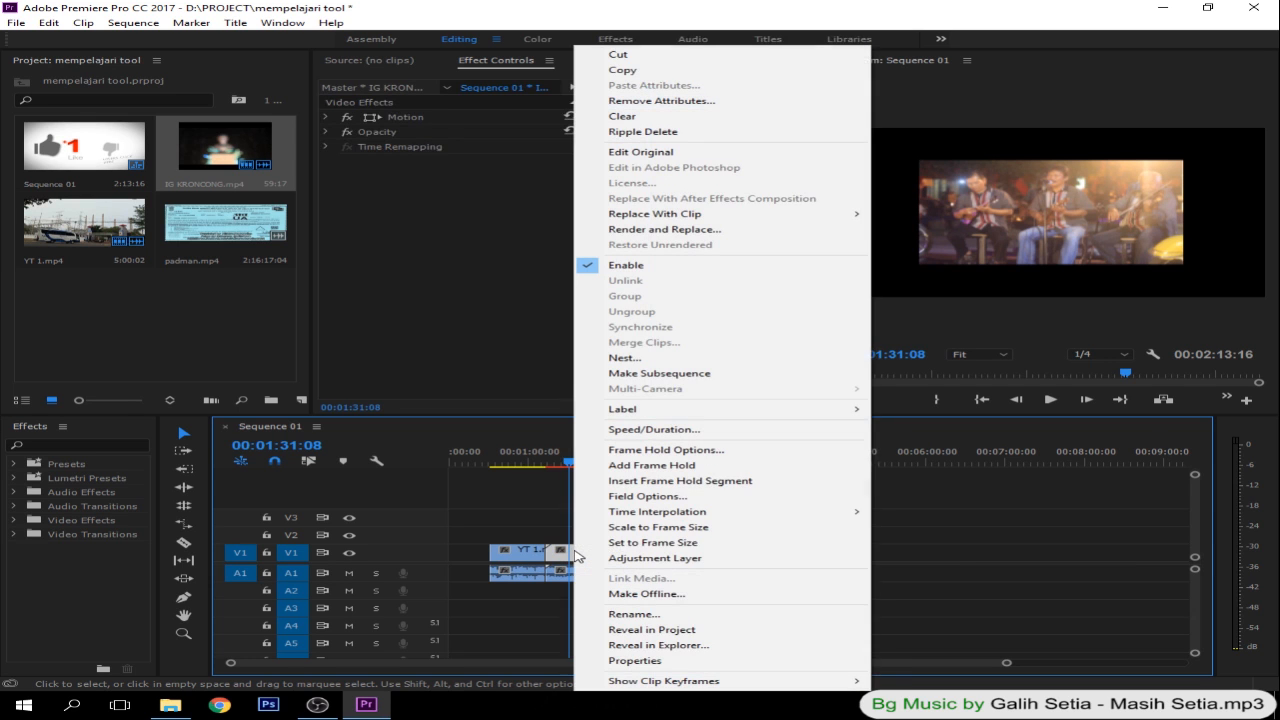
left_click(641, 548)
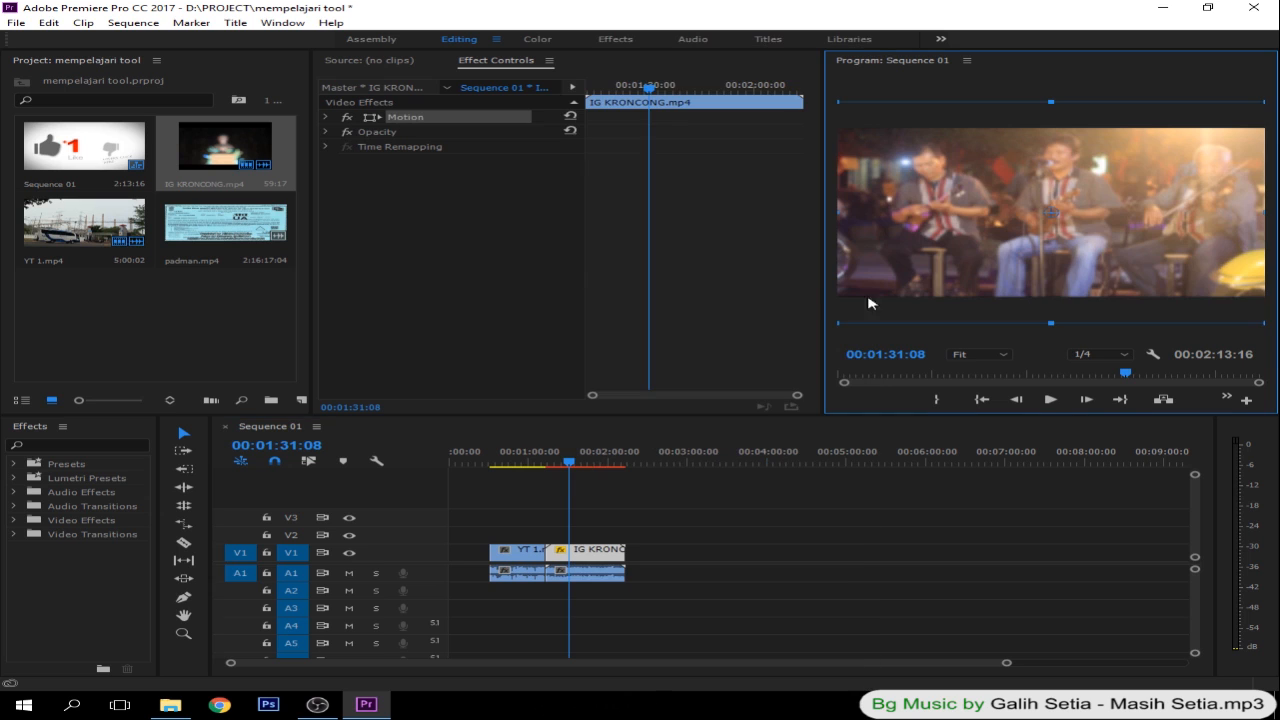
- Preview the join between YT 1.mp4 and the resized IG KRONCONG.mp4 clip
left_click(529, 476)
left_click_drag(531, 462, 545, 462)
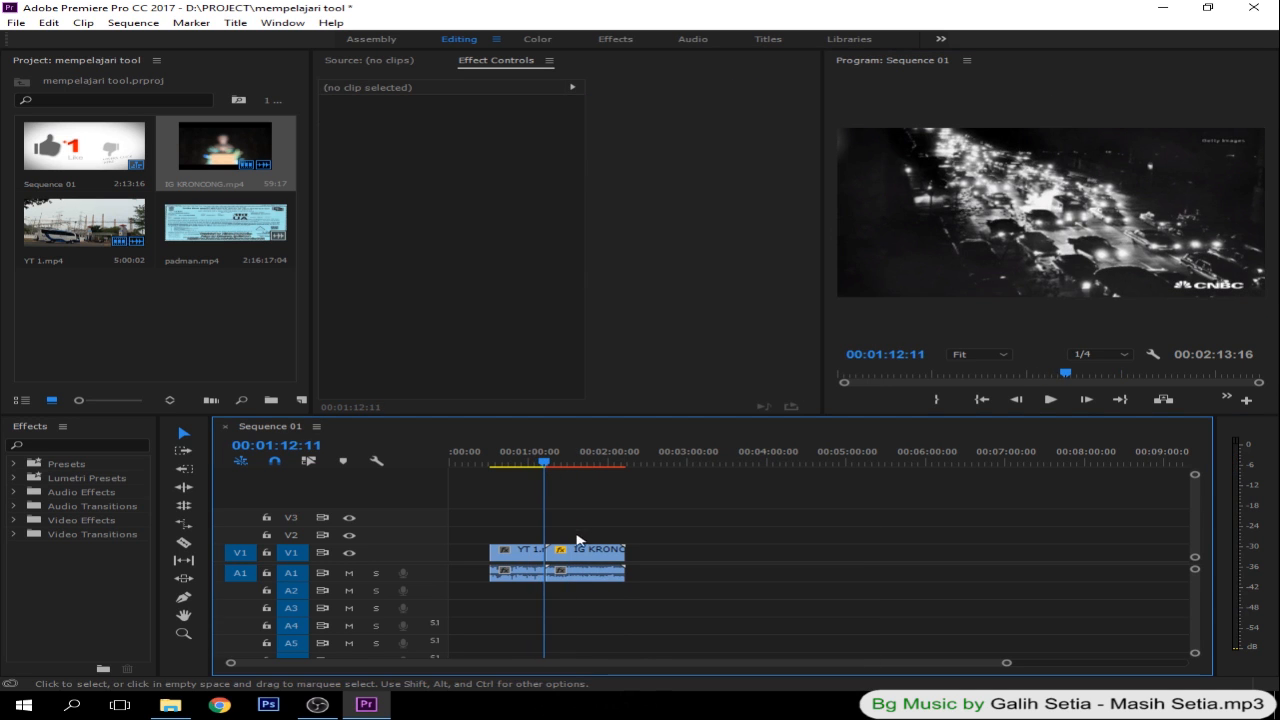
left_click(540, 462)
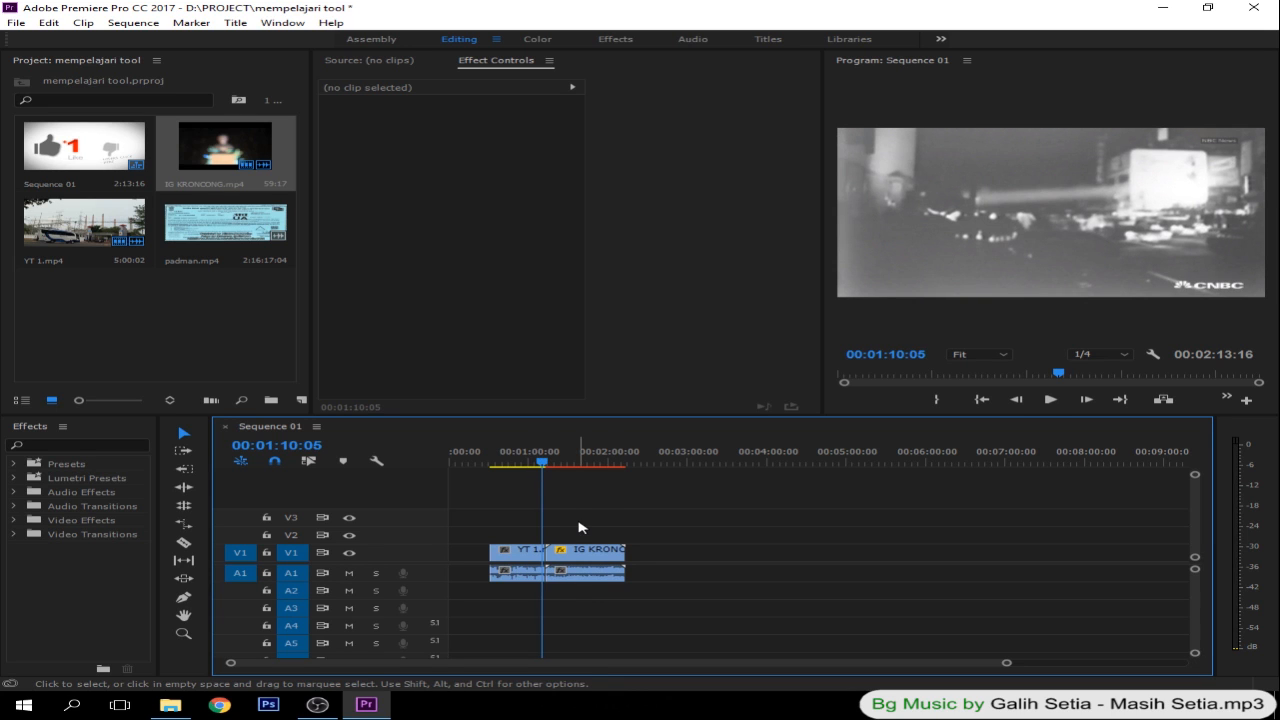
left_click(547, 462)
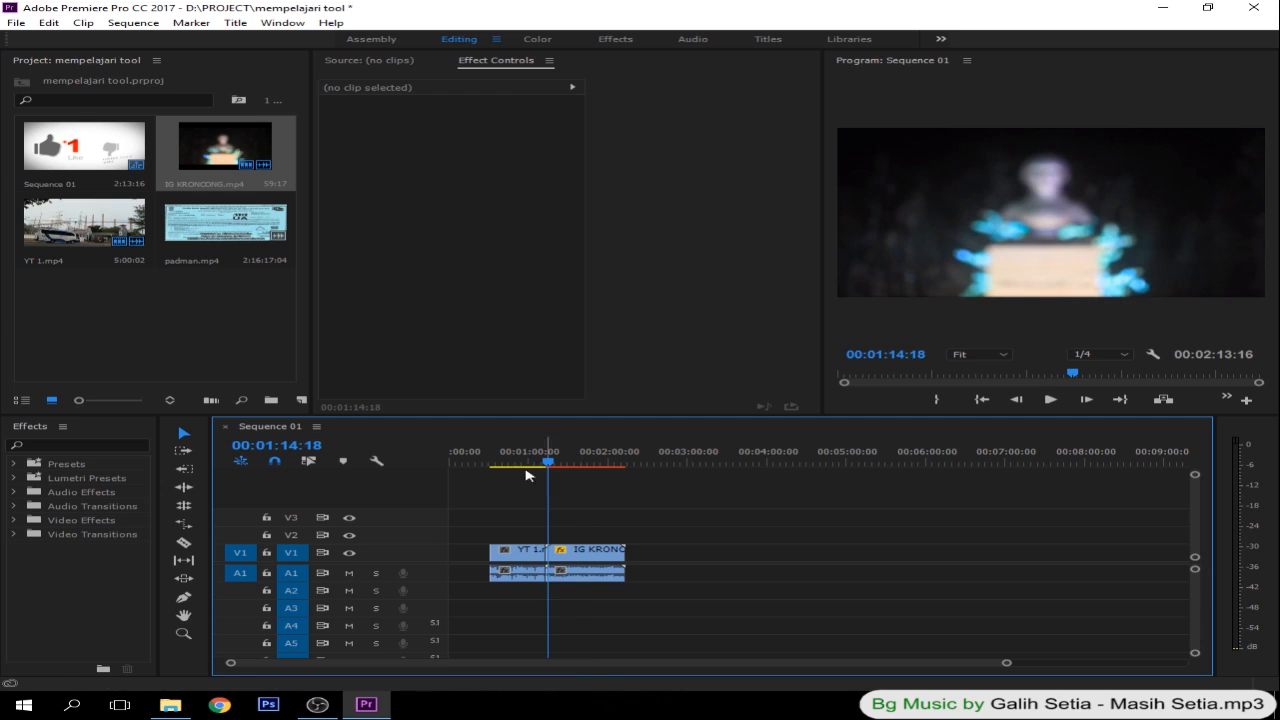
- Show the Dissolve effects among the available video transitions
left_click(36, 431)
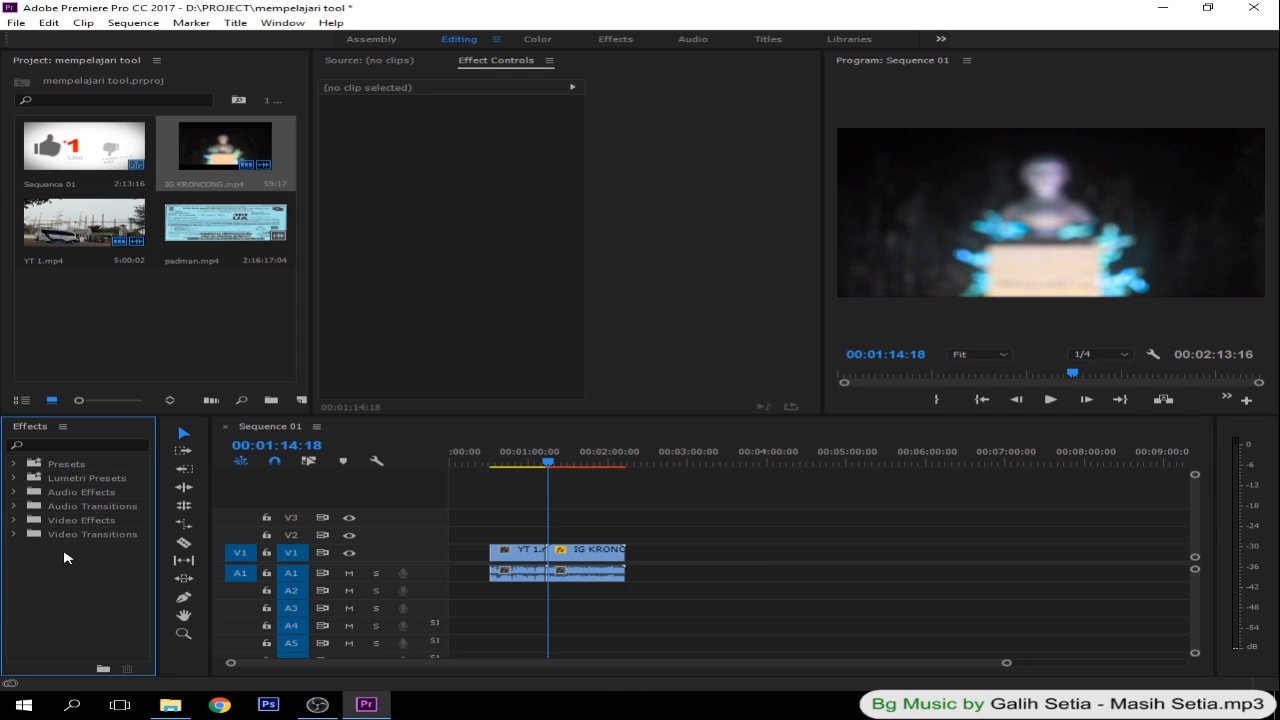
left_click(14, 535)
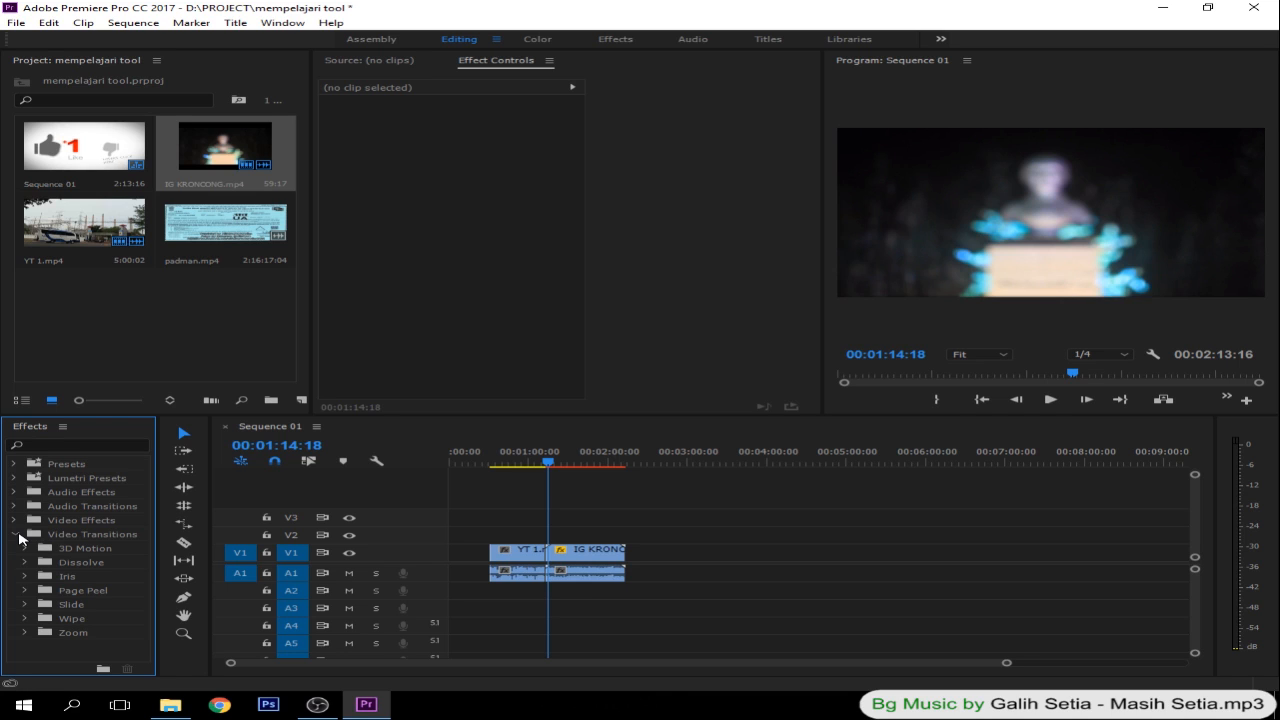
left_click(27, 550)
left_click(27, 550)
left_click(26, 564)
left_click(27, 564)
left_click(27, 564)
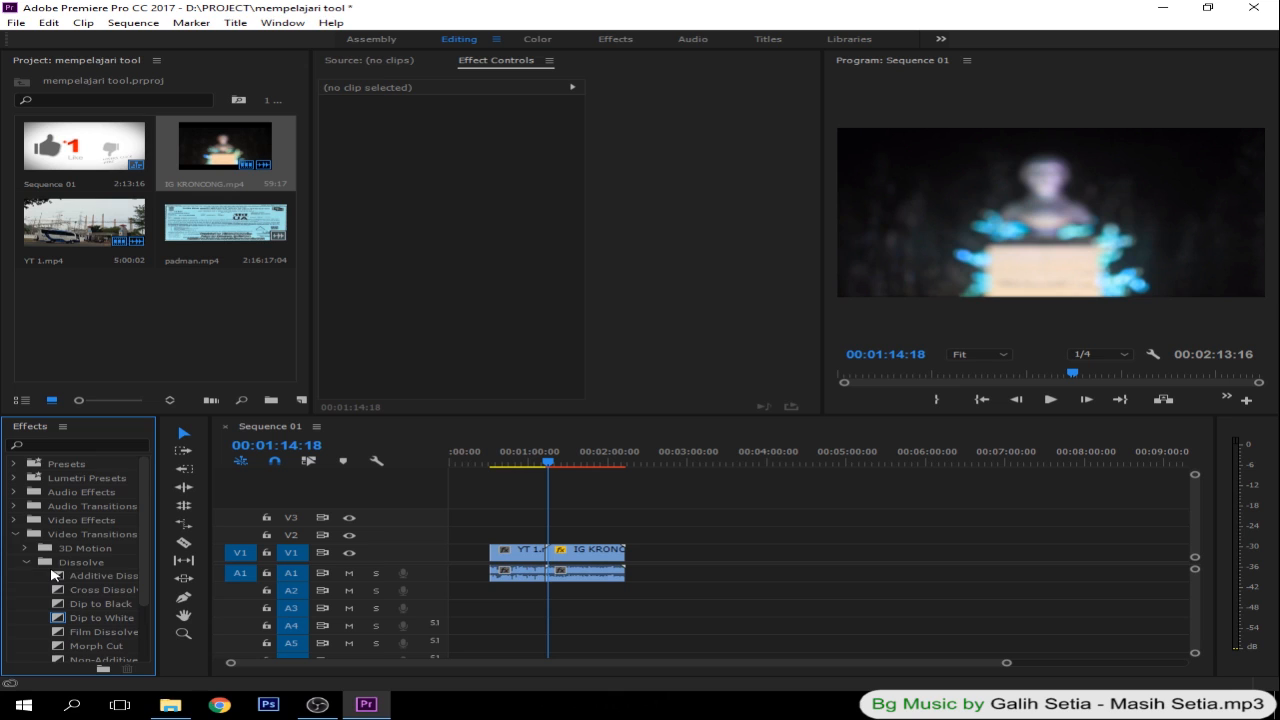
- Apply the Cross Dissolve transition to the start of IG KRONCONG.mp4 on V1, where it meets YT 1.mp4
scroll(87, 591, "down", 1)
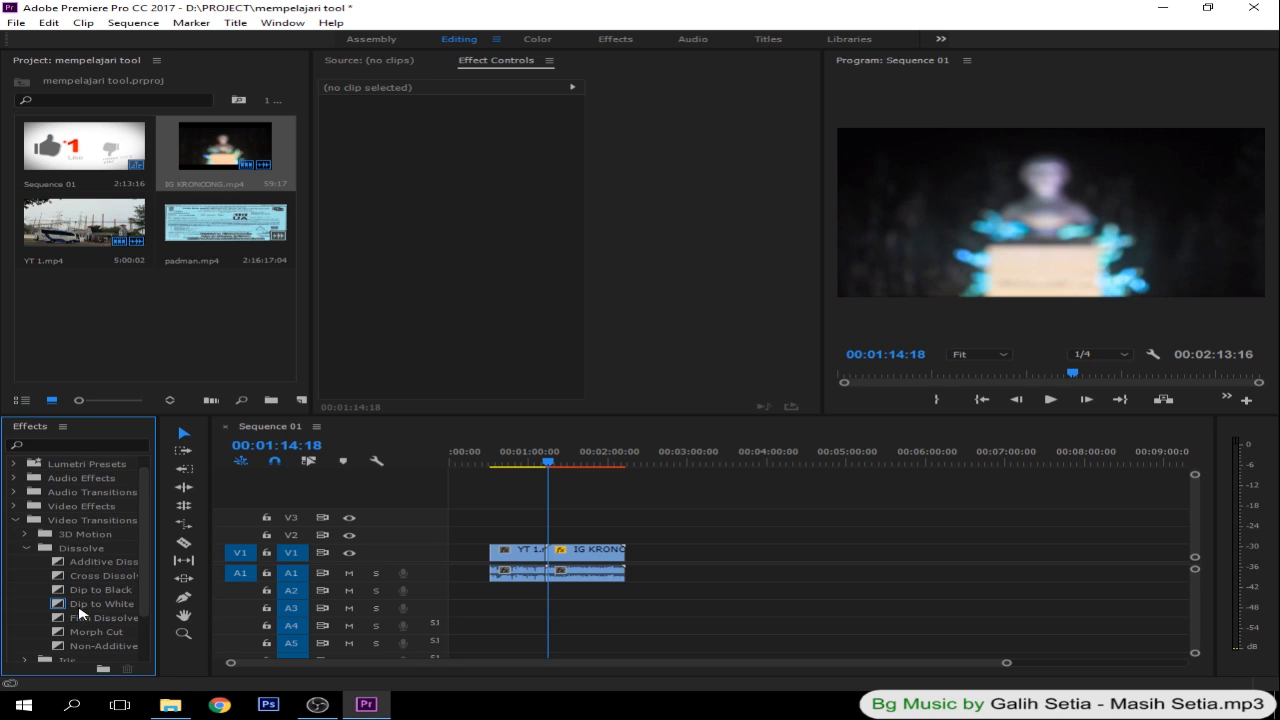
left_click_drag(157, 586, 213, 584)
left_click(126, 577)
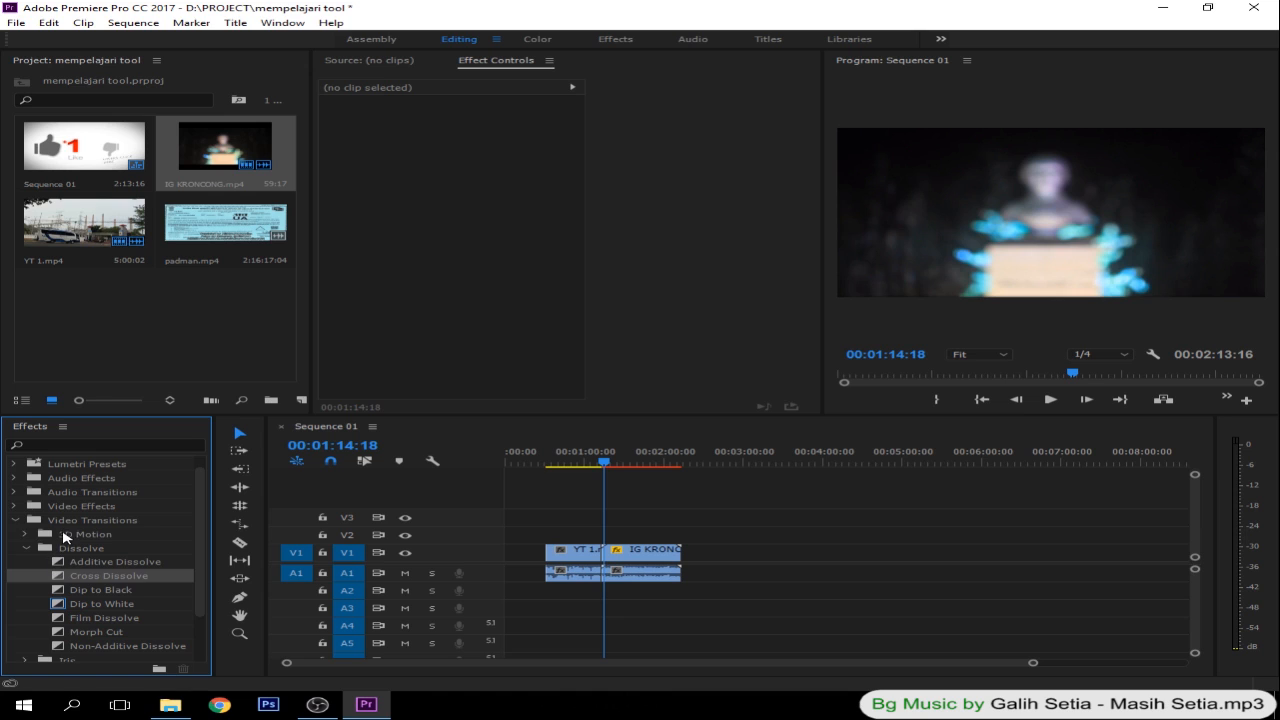
left_click(63, 533)
left_click(83, 580)
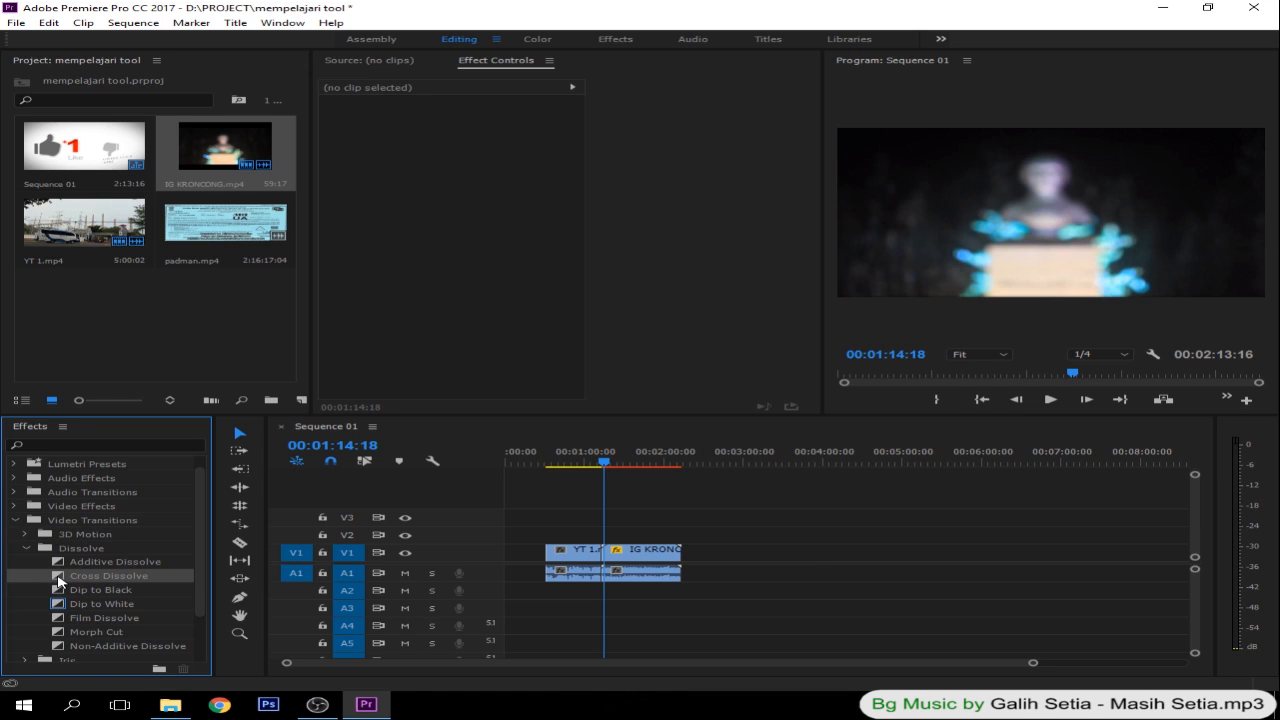
left_click_drag(59, 579, 617, 556)
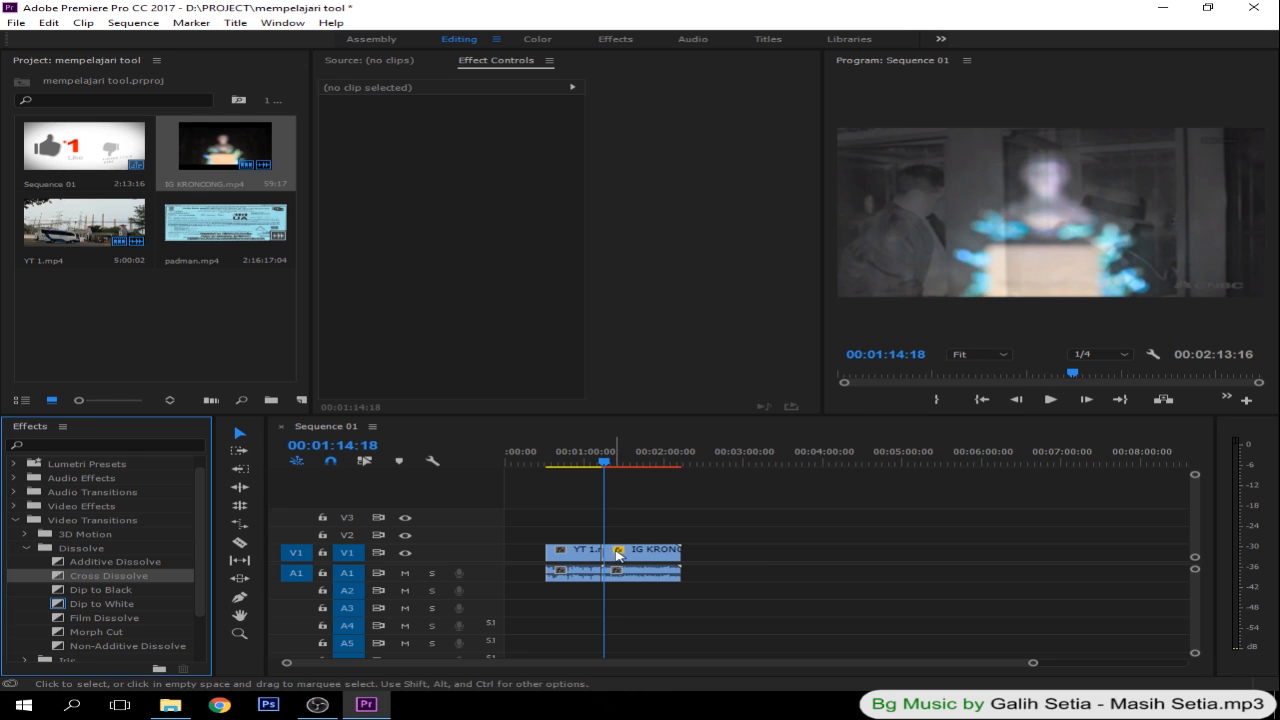
- Scrub around the Cross Dissolve and examine the transition on V1 at a closer timeline scale
left_click(604, 466)
left_click_drag(604, 466, 596, 460)
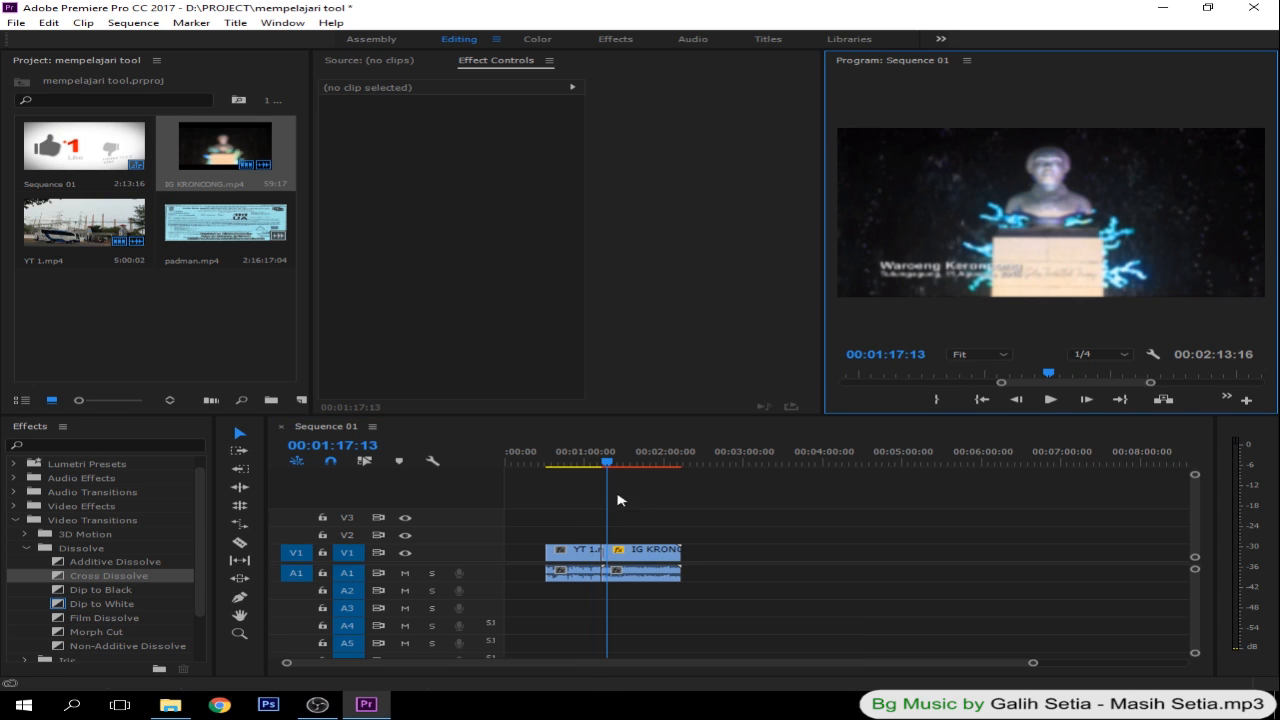
left_click(634, 478)
key("equal")
key("equal")
key("equal")
key("equal")
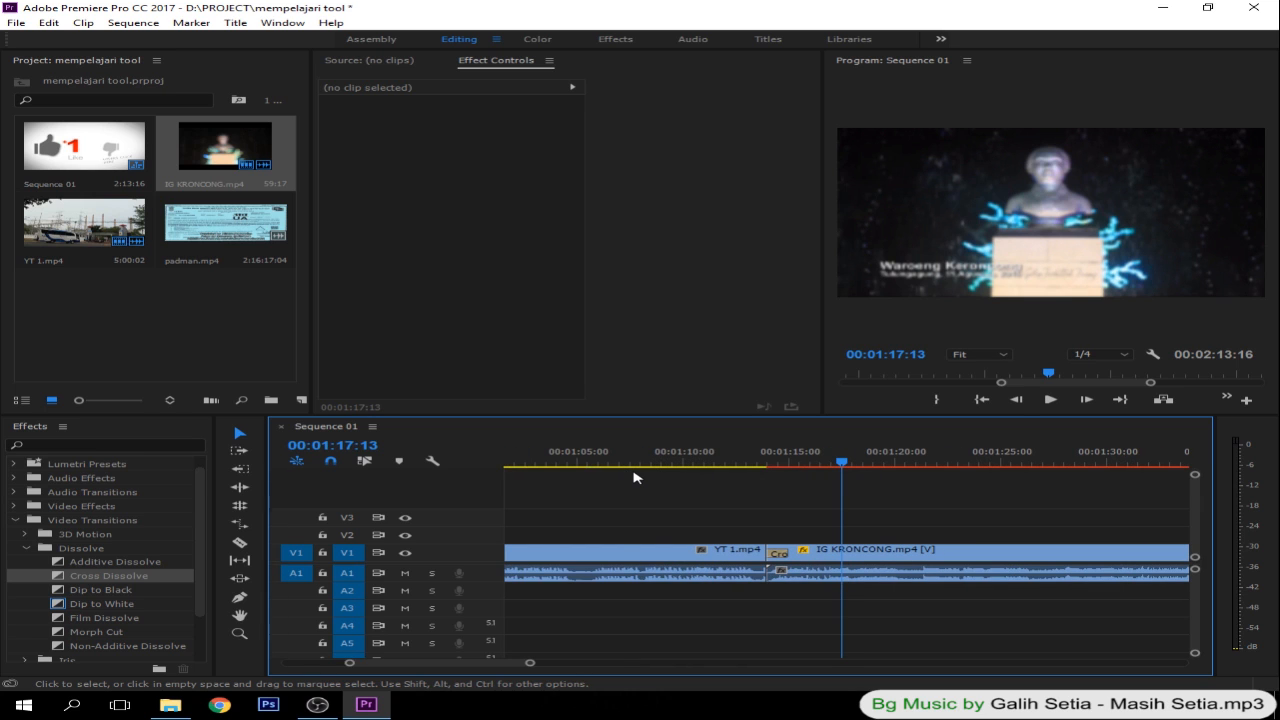
key("equal")
key("equal")
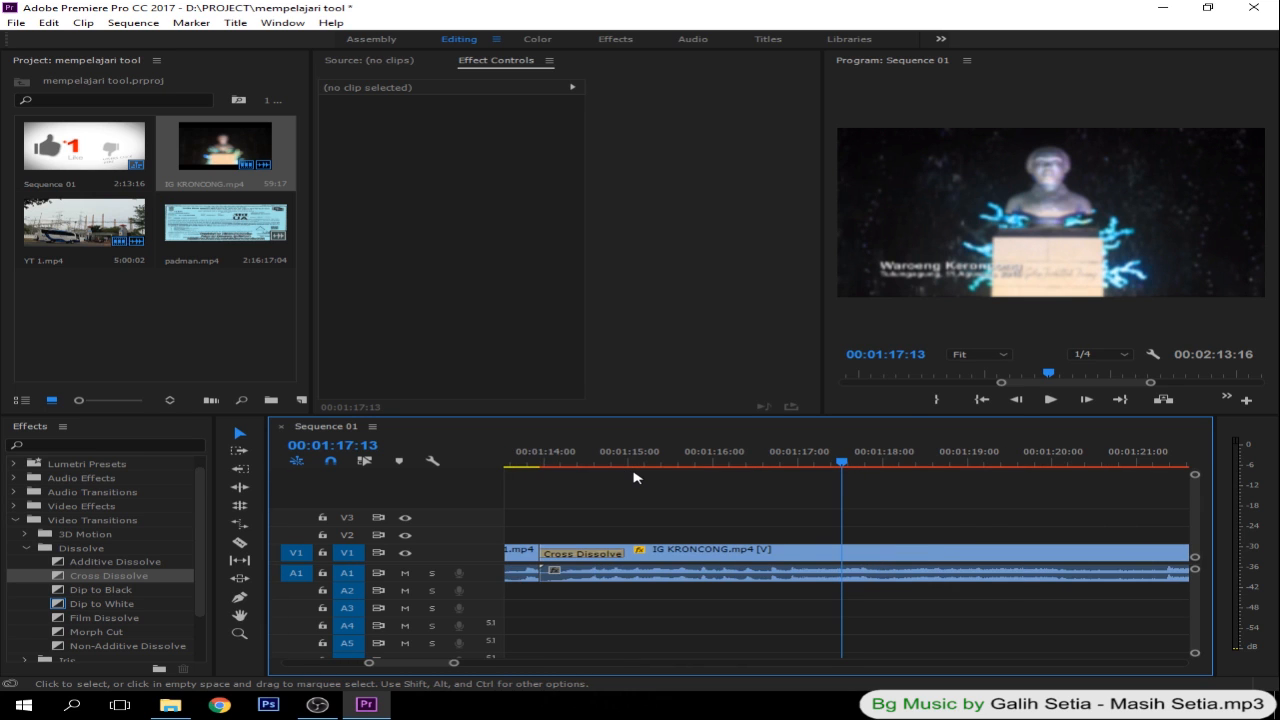
key("minus")
key("minus")
left_click(793, 455)
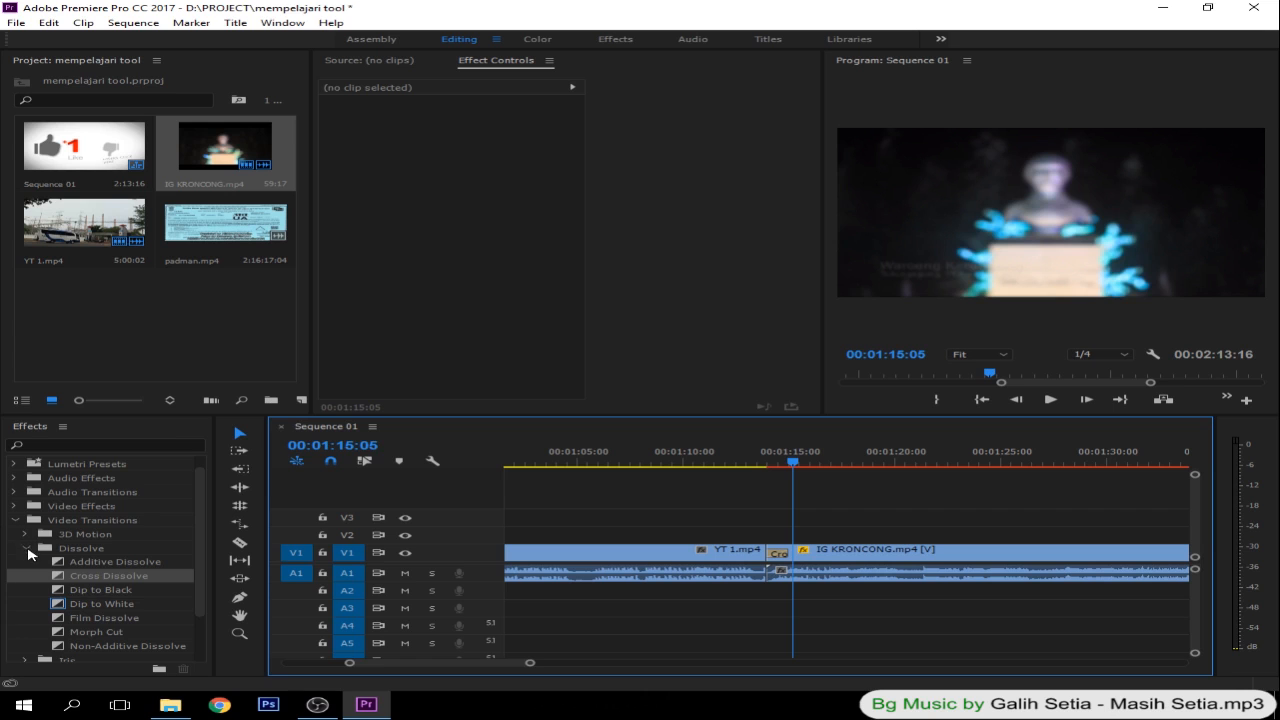
- Replace the Cross Dissolve on V1 with the Cube Spin transition from the 3D Motion group
left_click(27, 549)
left_click(26, 551)
left_click_drag(55, 567, 778, 556)
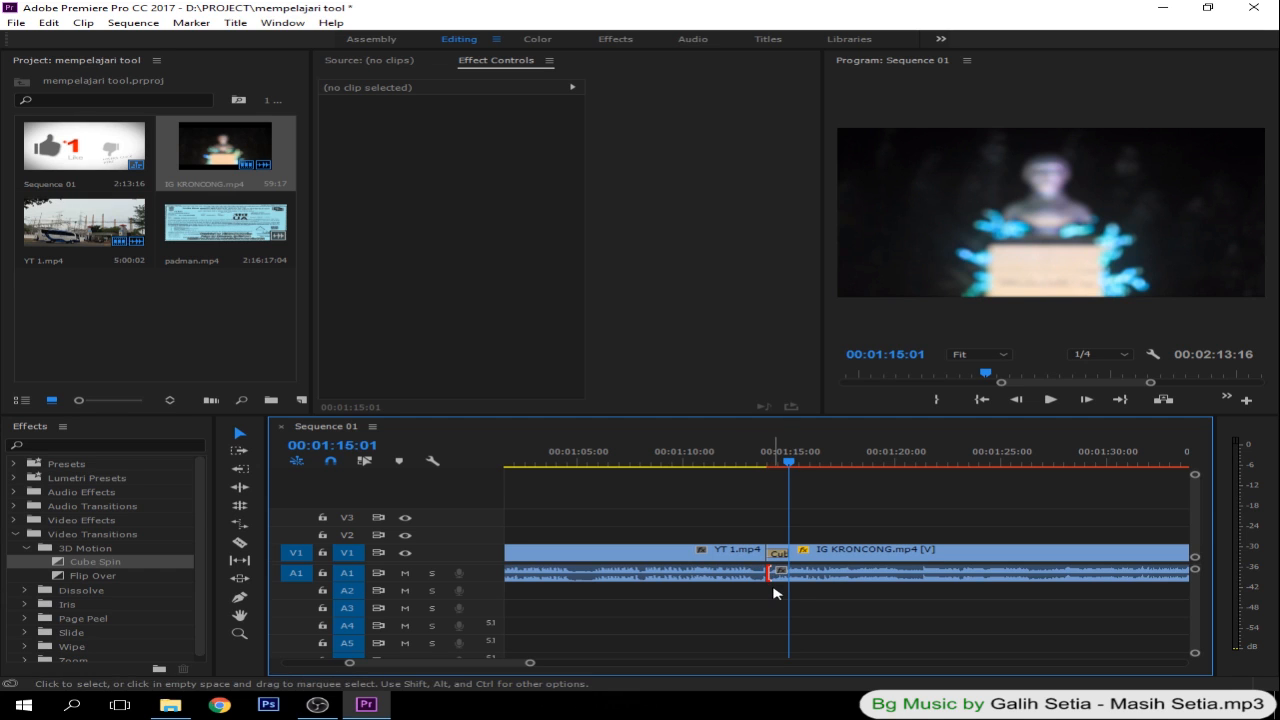
- Apply the Constant Power crossfade to the audio join between YT 1.mp4 and IG KRONCONG.mp4 on A1
left_click(27, 549)
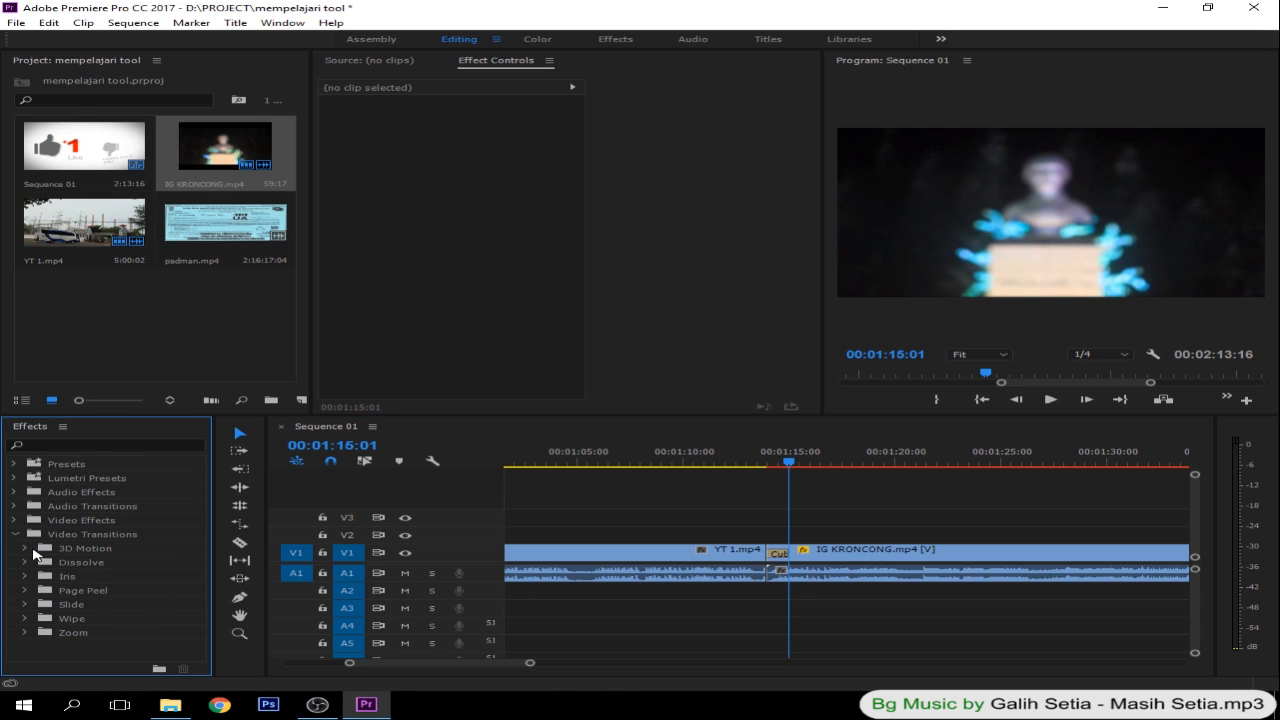
left_click(15, 536)
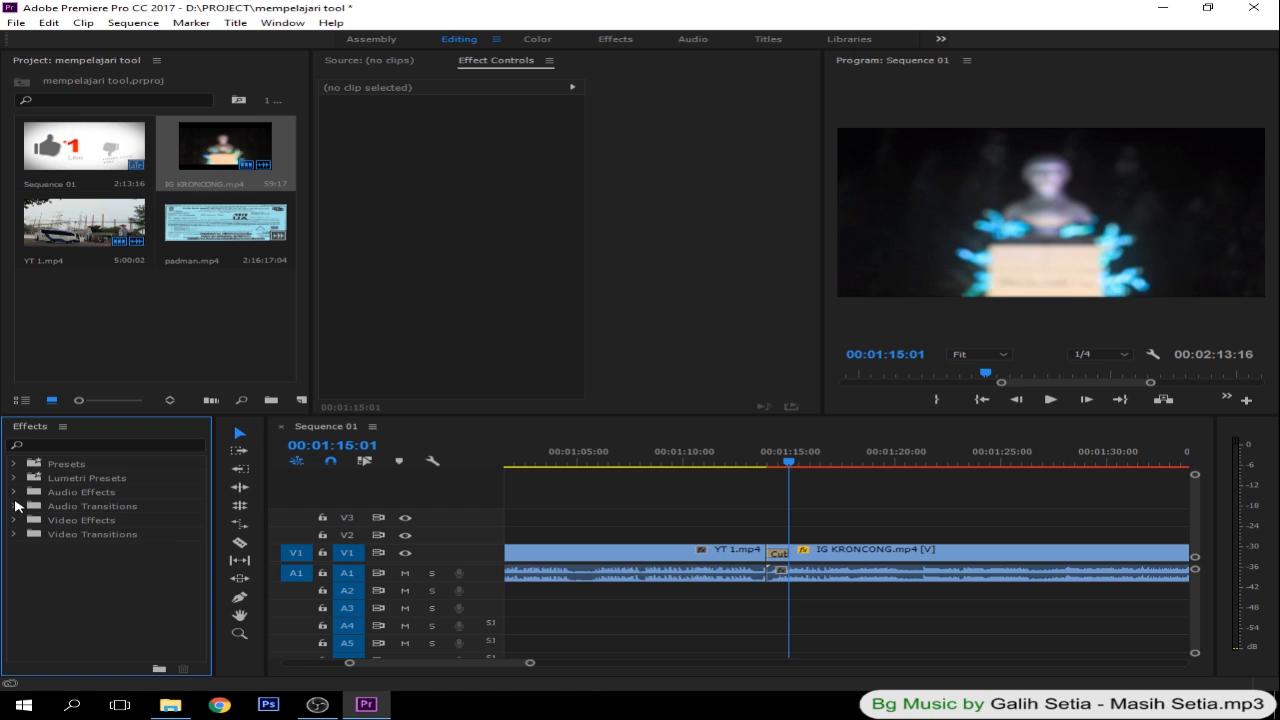
left_click(16, 506)
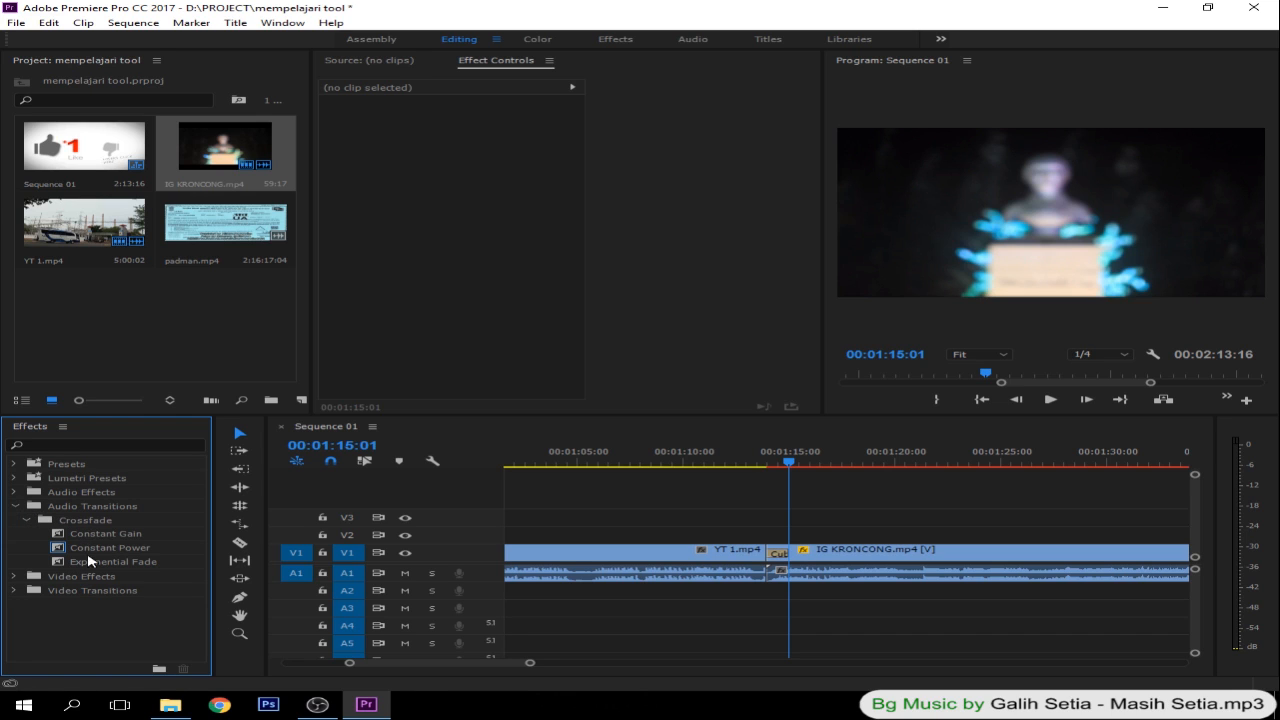
left_click(82, 550)
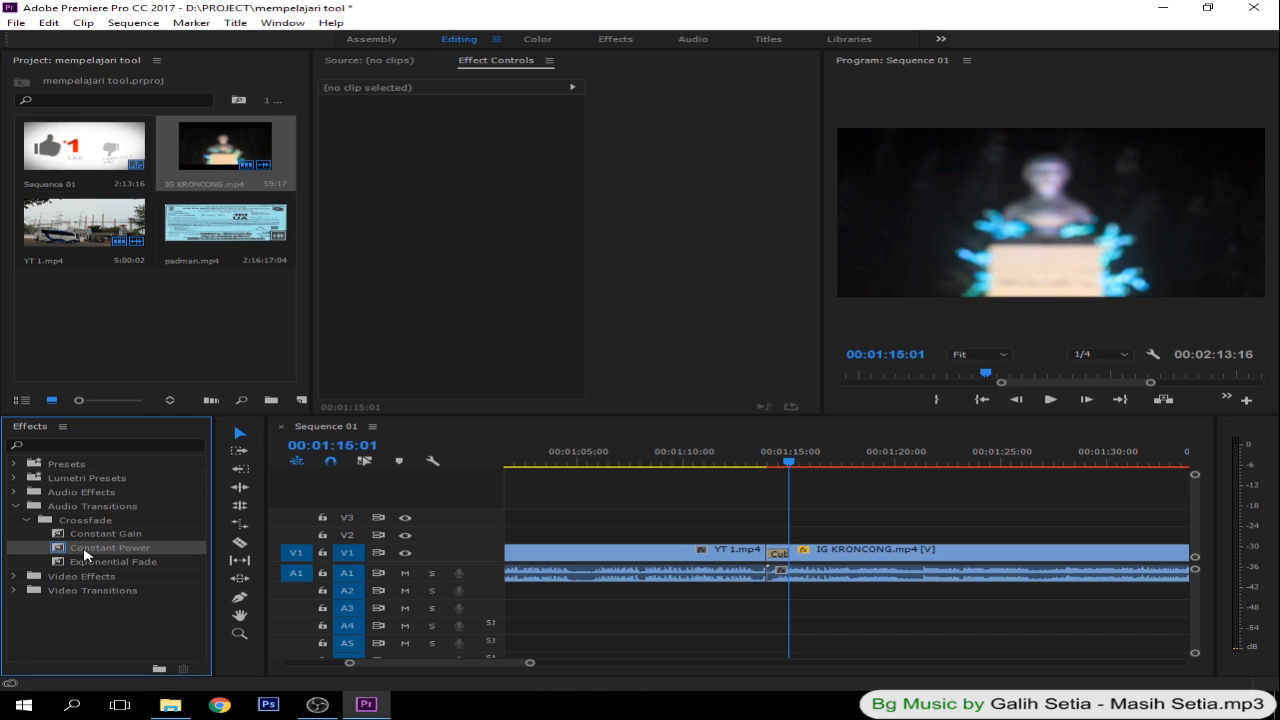
left_click_drag(85, 554, 766, 575)
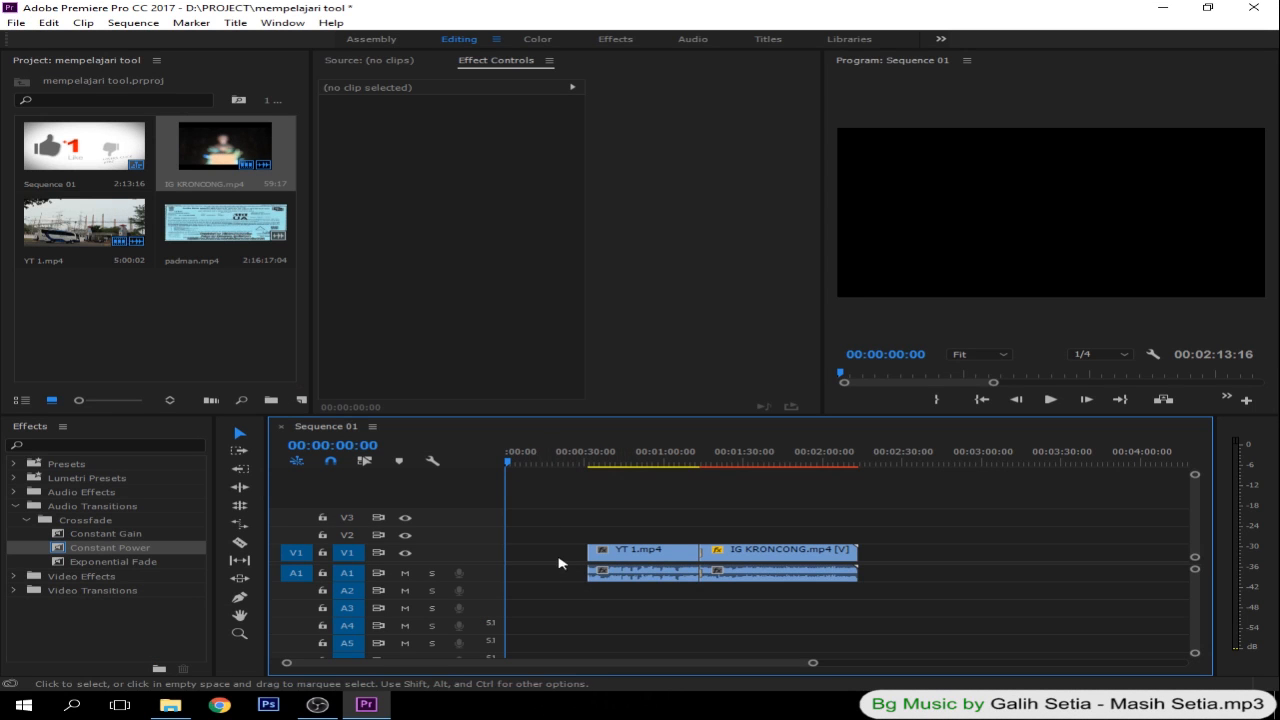
- Scrub into the empty gap before YT 1.mp4 and return the playhead to the sequence start
left_click_drag(508, 462, 569, 458)
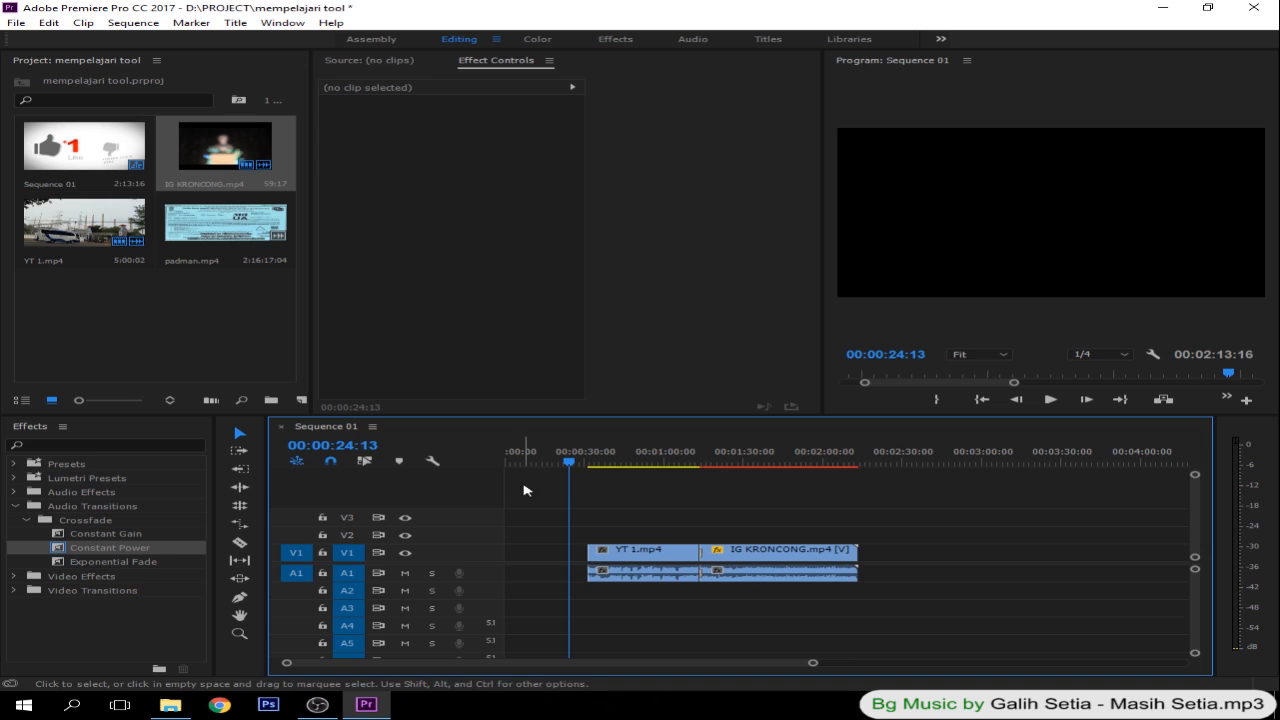
left_click(555, 556)
left_click(537, 535)
key("Home")
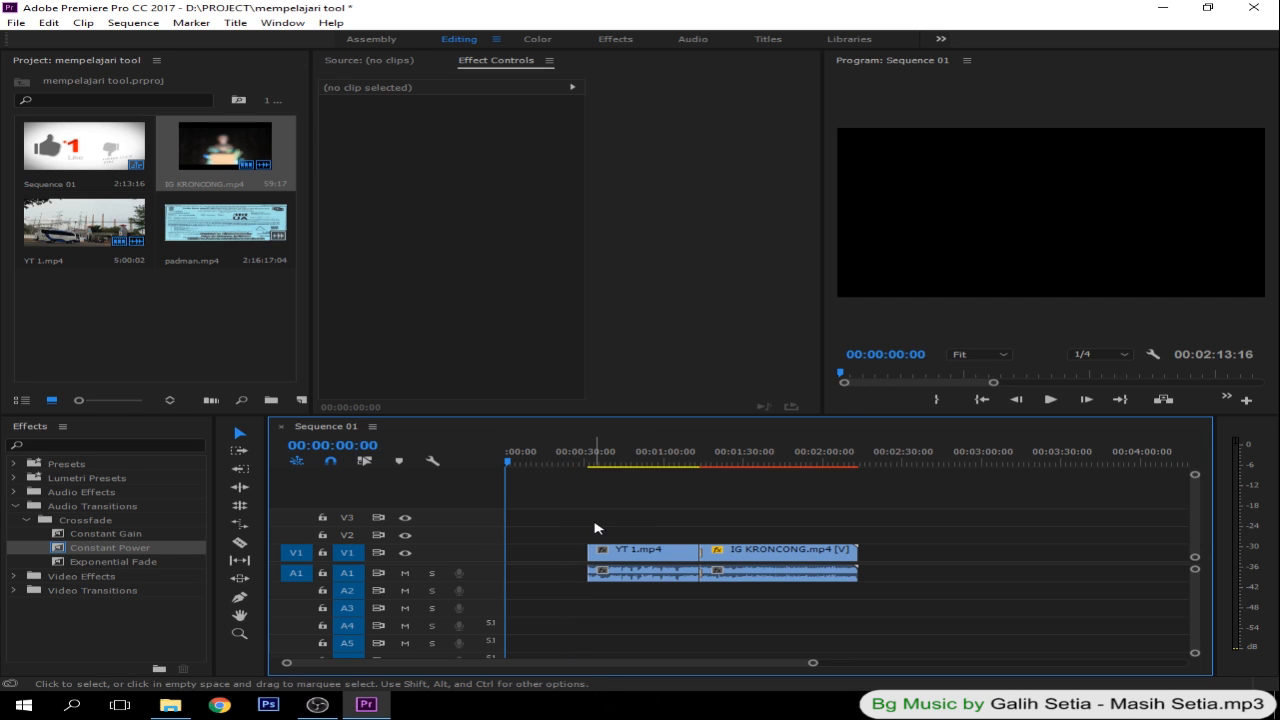
- Move YT 1.mp4 and IG KRONCONG.mp4 together with their audio about 21 seconds earlier on V1 and A1
left_click_drag(575, 510, 886, 611)
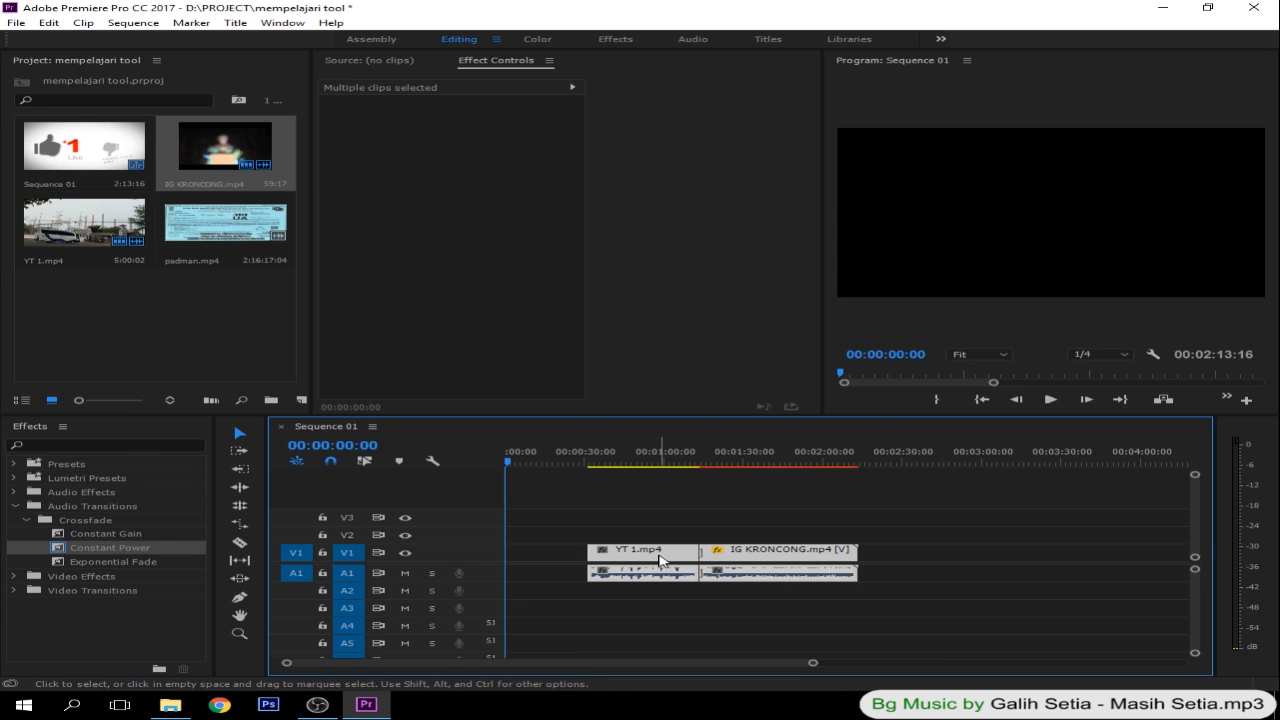
left_click_drag(659, 558, 604, 558)
left_click(568, 520)
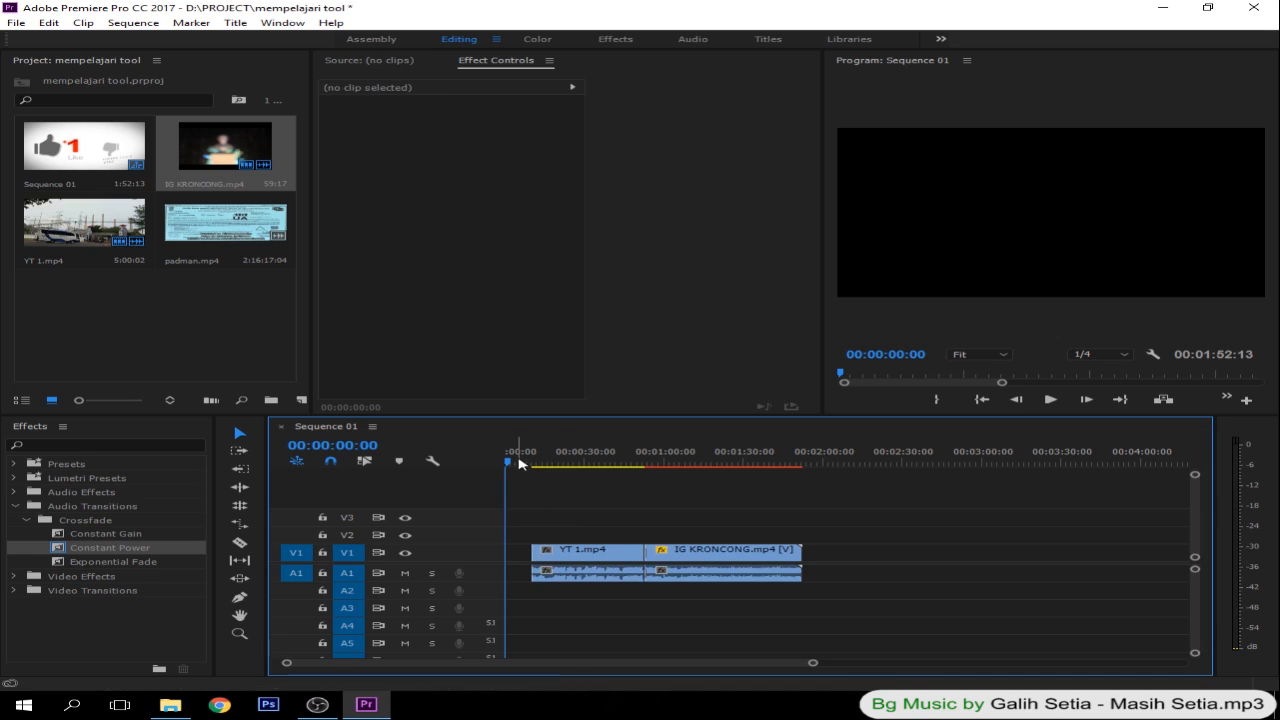
- Ripple delete the empty gap before YT 1.mp4 so the clips start at 00:00:00:00
left_click(517, 553)
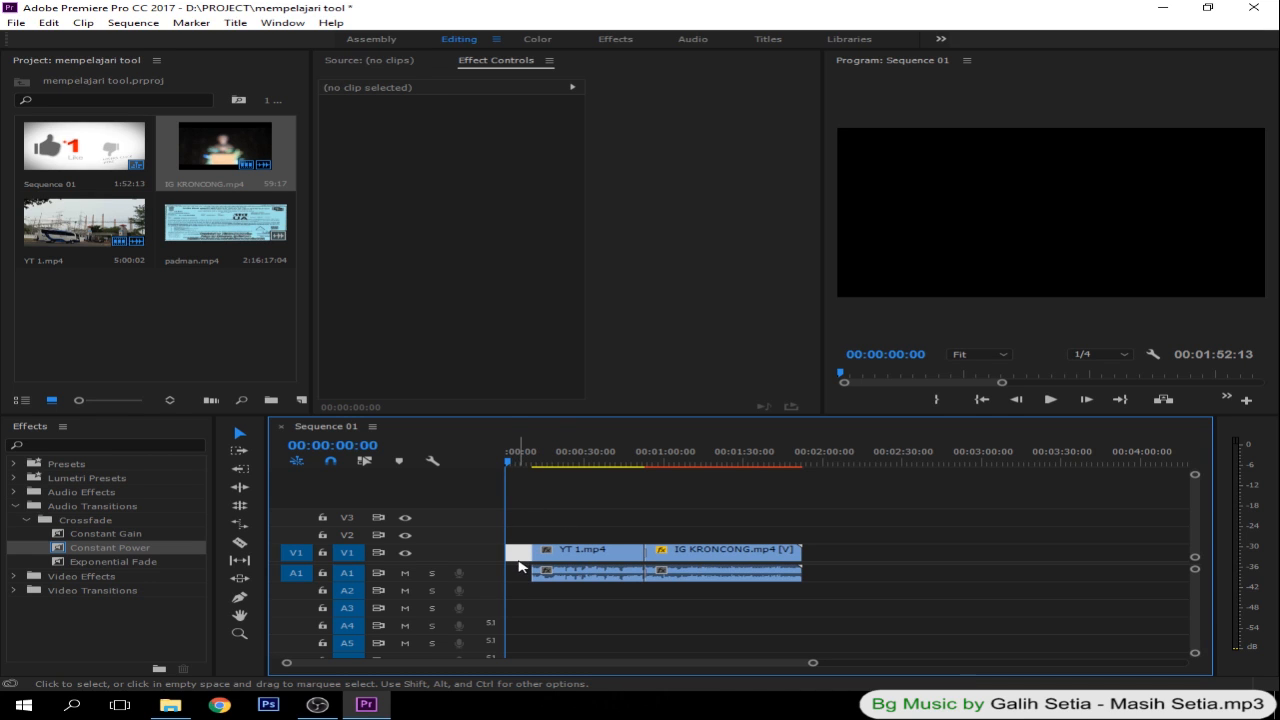
left_click(522, 561)
left_click(515, 554)
key("Delete")
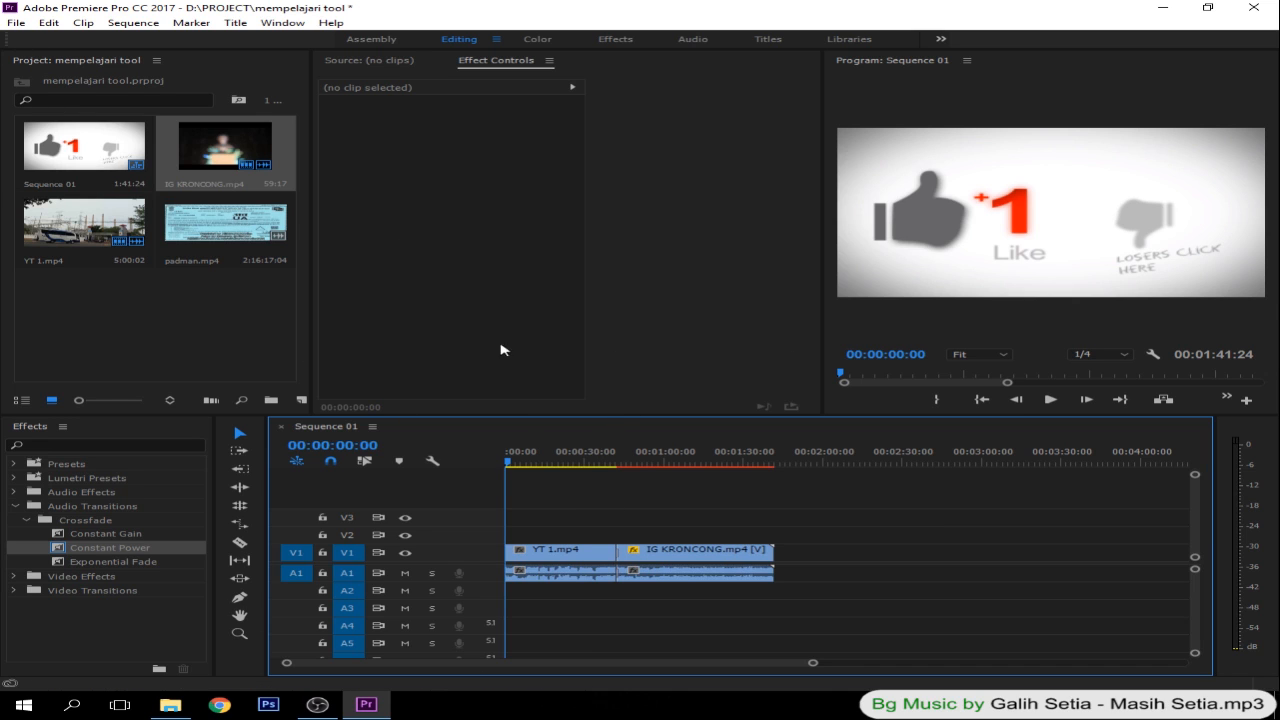
- Save the project under its existing name
left_click(18, 24)
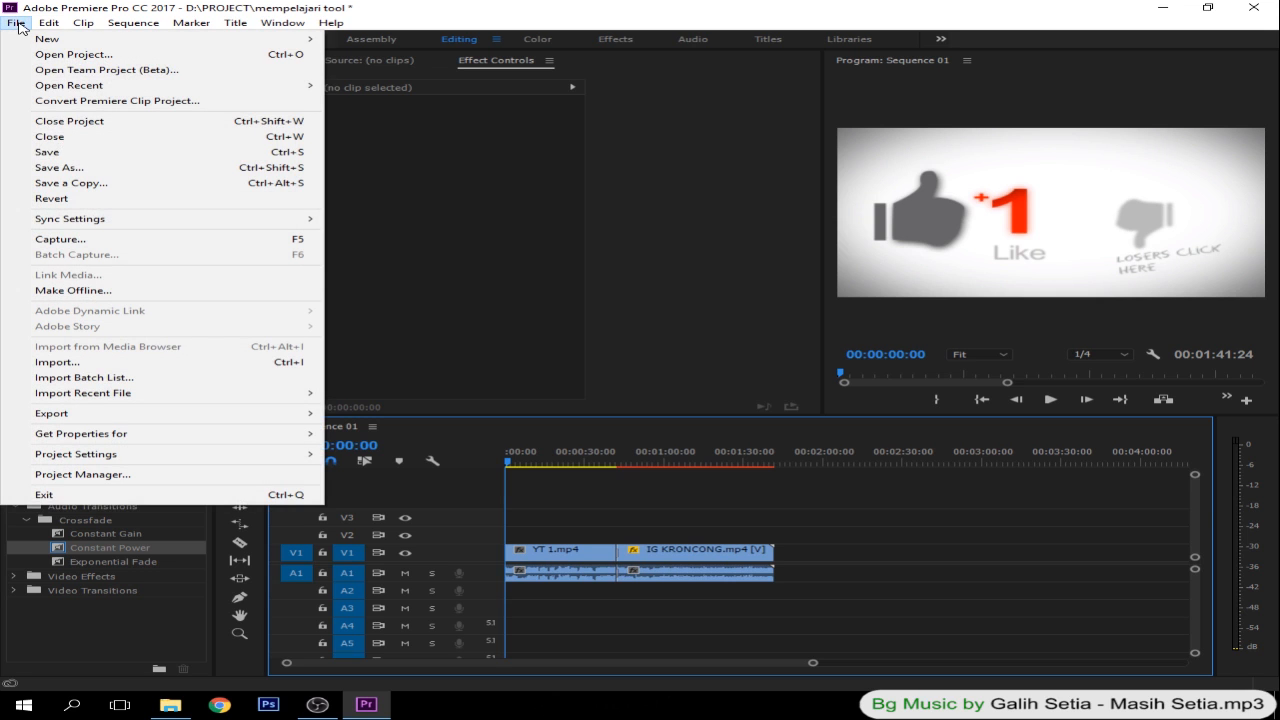
left_click(76, 152)
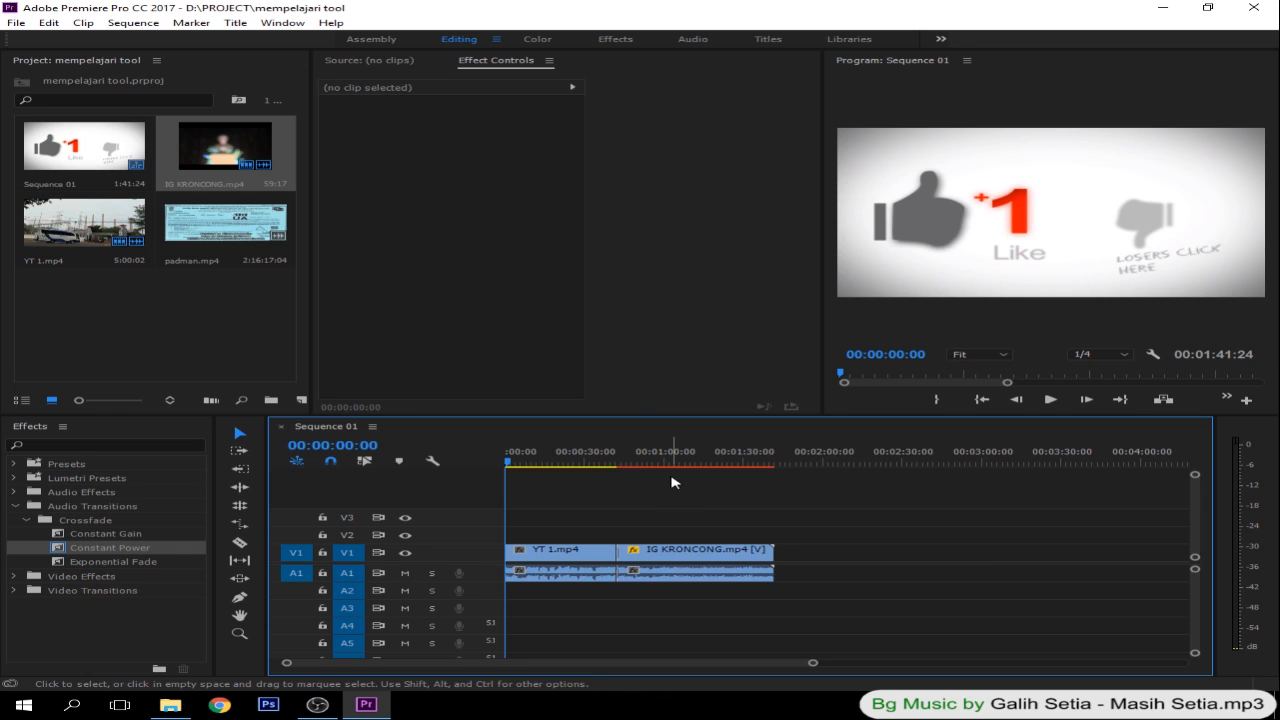
left_click(16, 23)
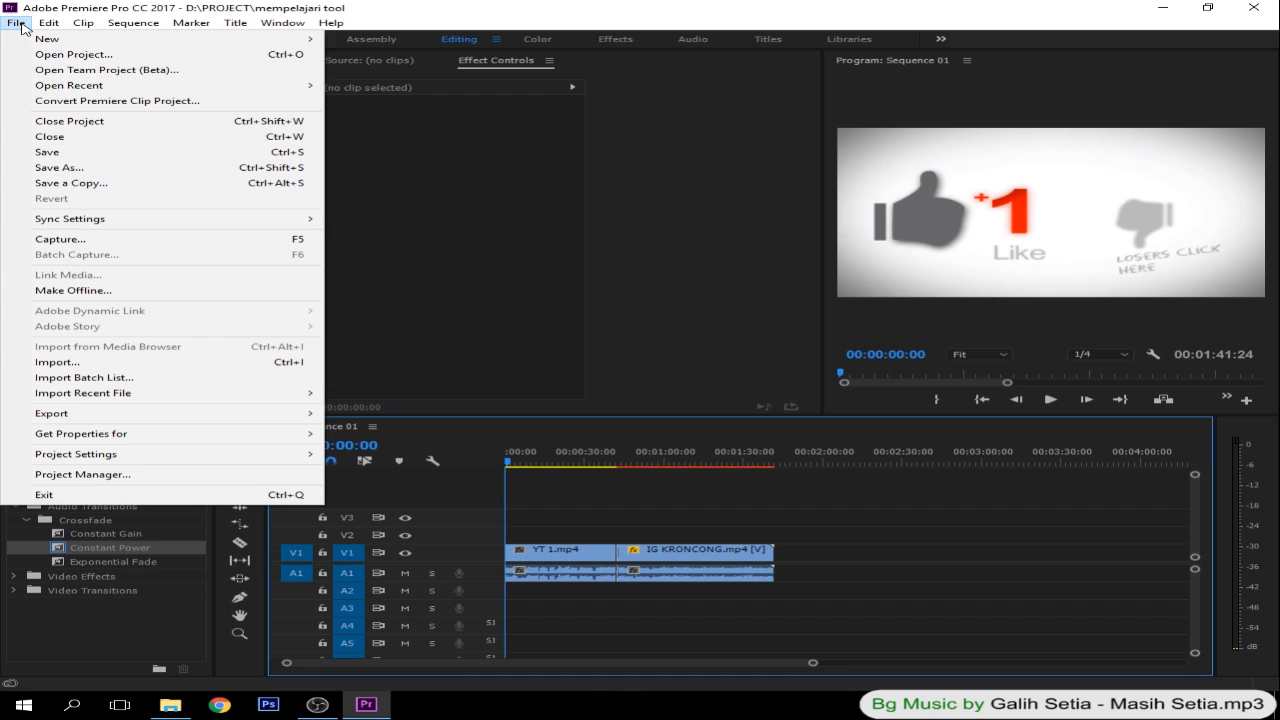
left_click(77, 8)
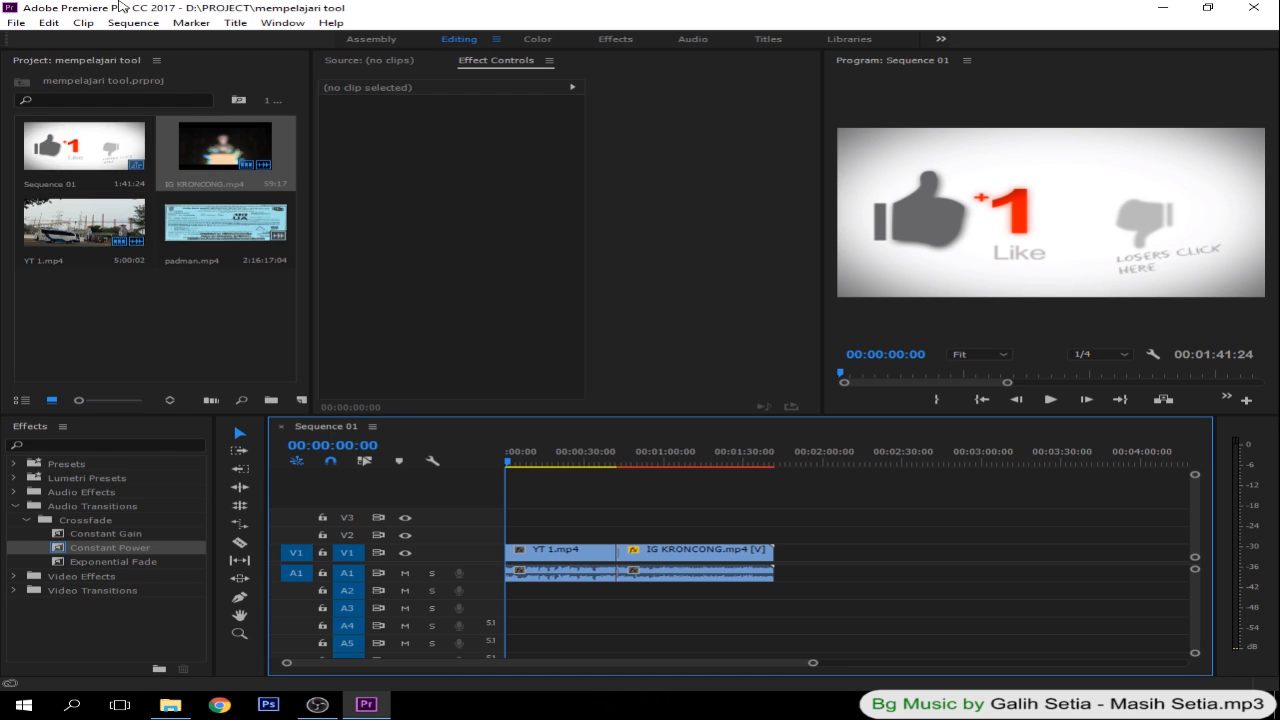
- Open the media export settings for Sequence 01 and make the dialog narrower
left_click(16, 23)
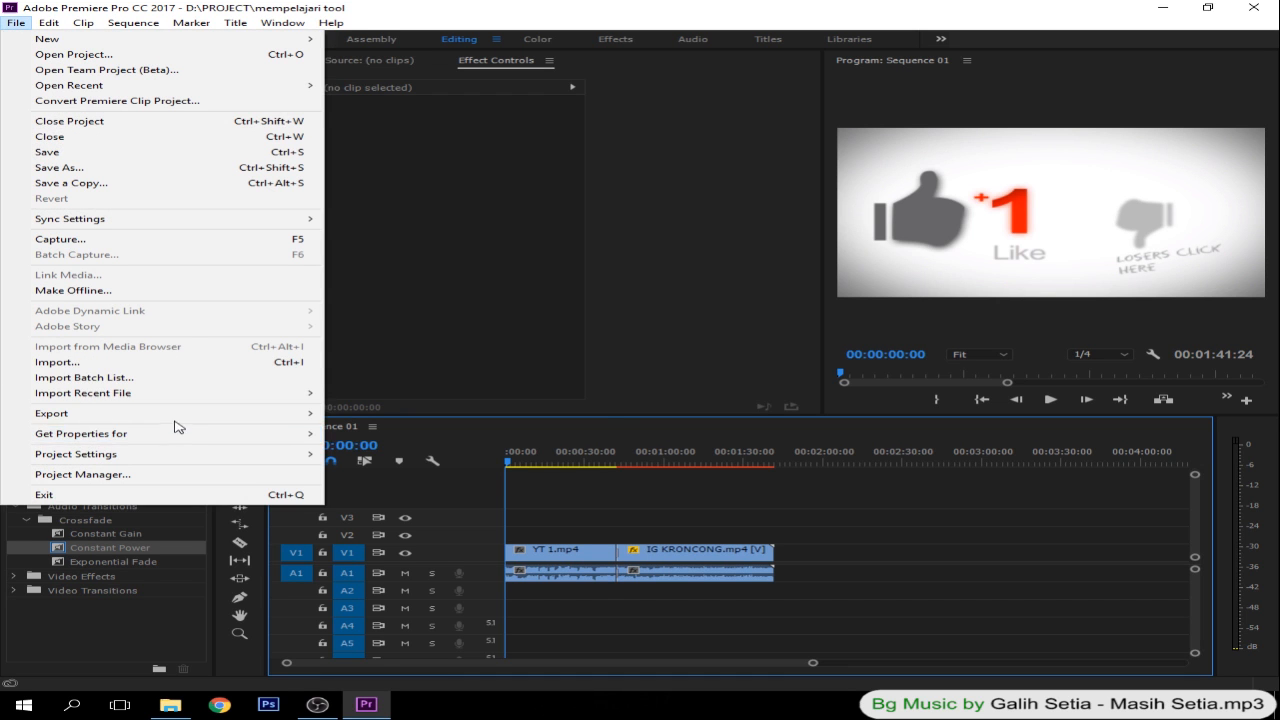
mouse_move(164, 420)
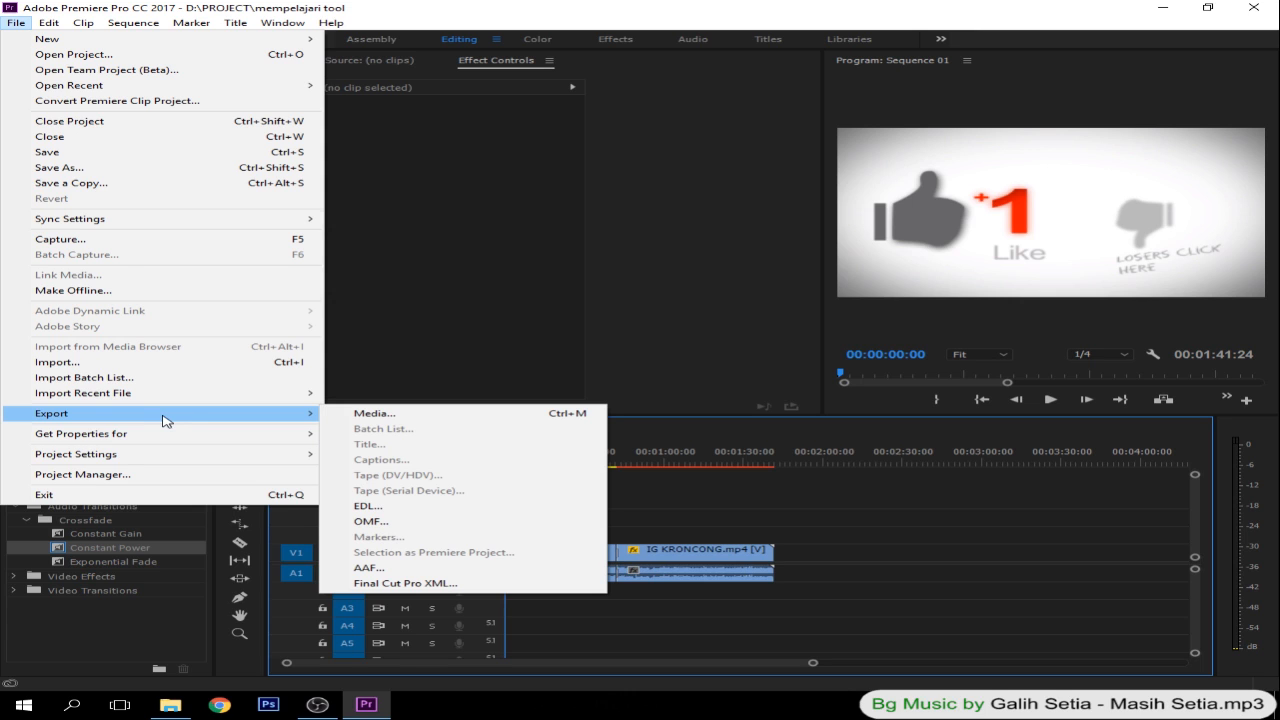
left_click(369, 421)
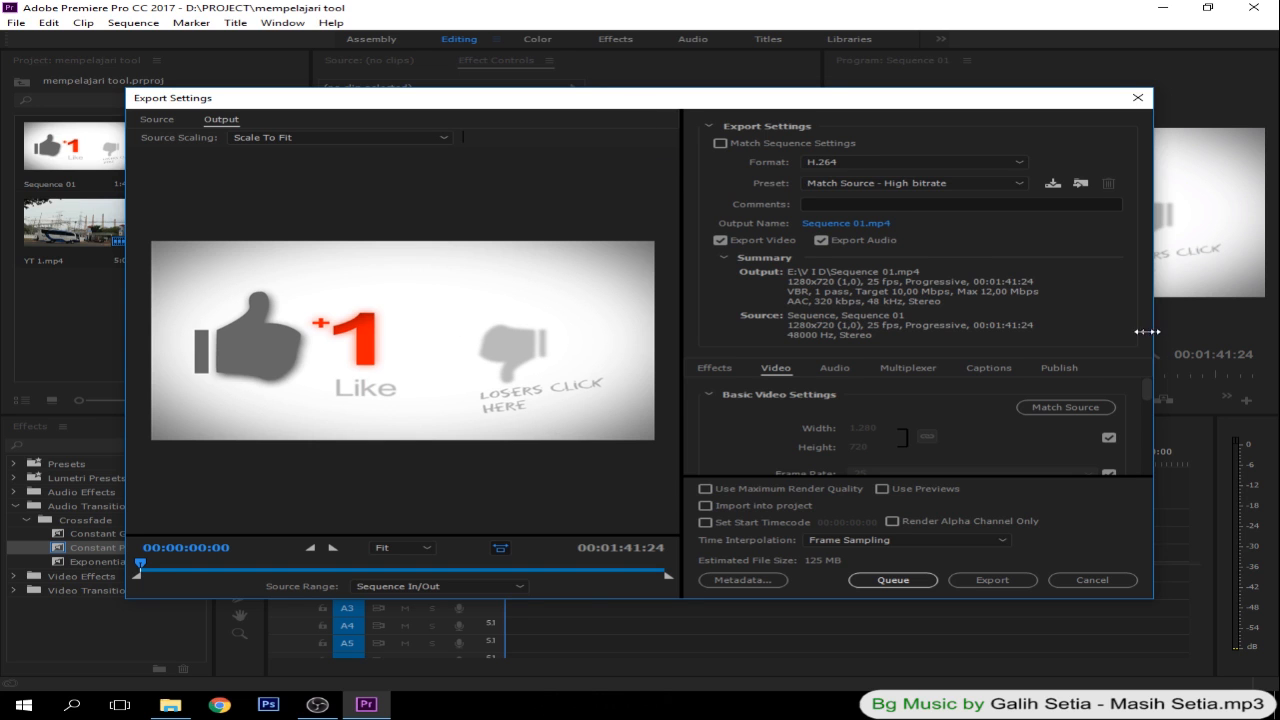
left_click_drag(1147, 331, 1064, 331)
left_click_drag(696, 104, 680, 18)
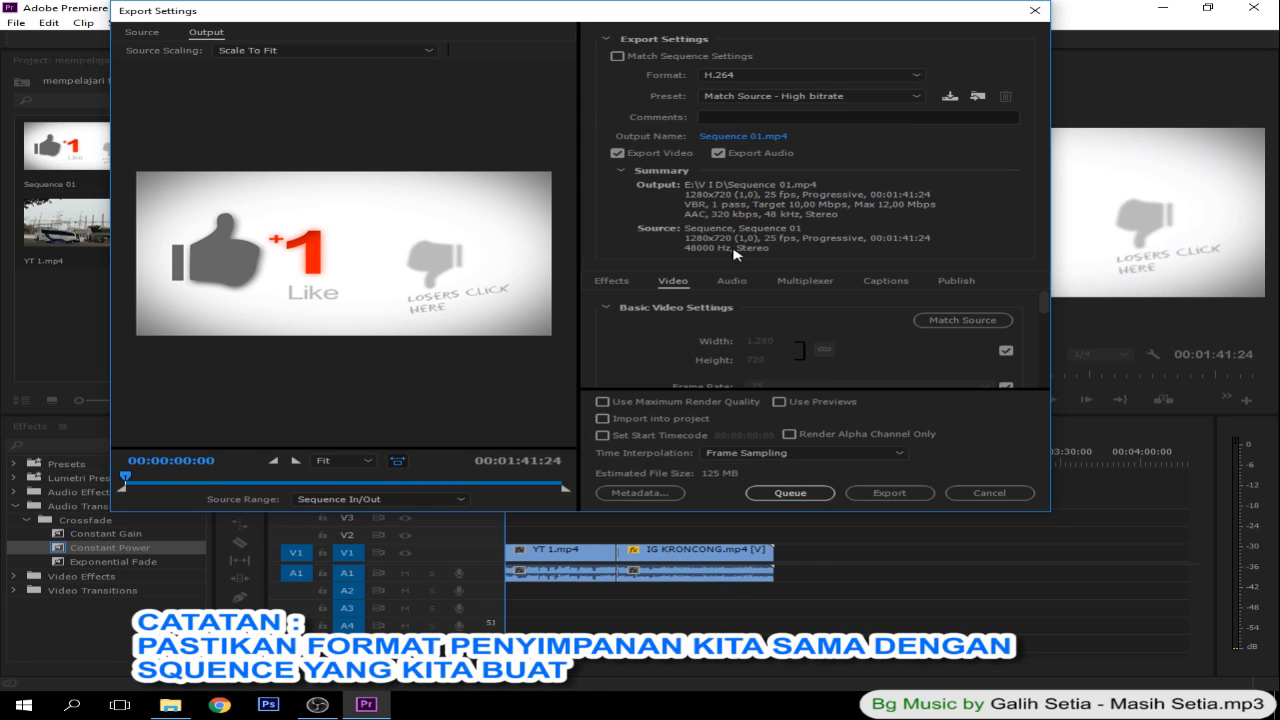
- Examine the list of available export formats for Sequence 01 and keep H.264 as the format
left_click(783, 78)
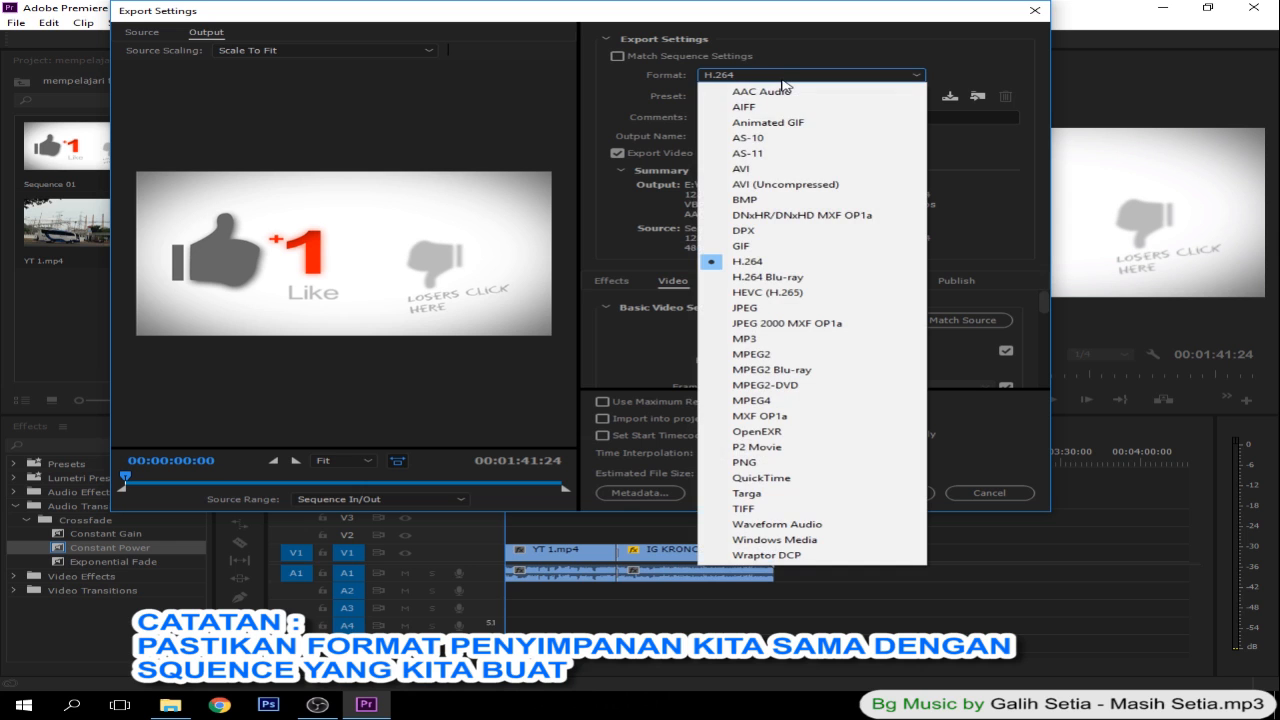
left_click(783, 59)
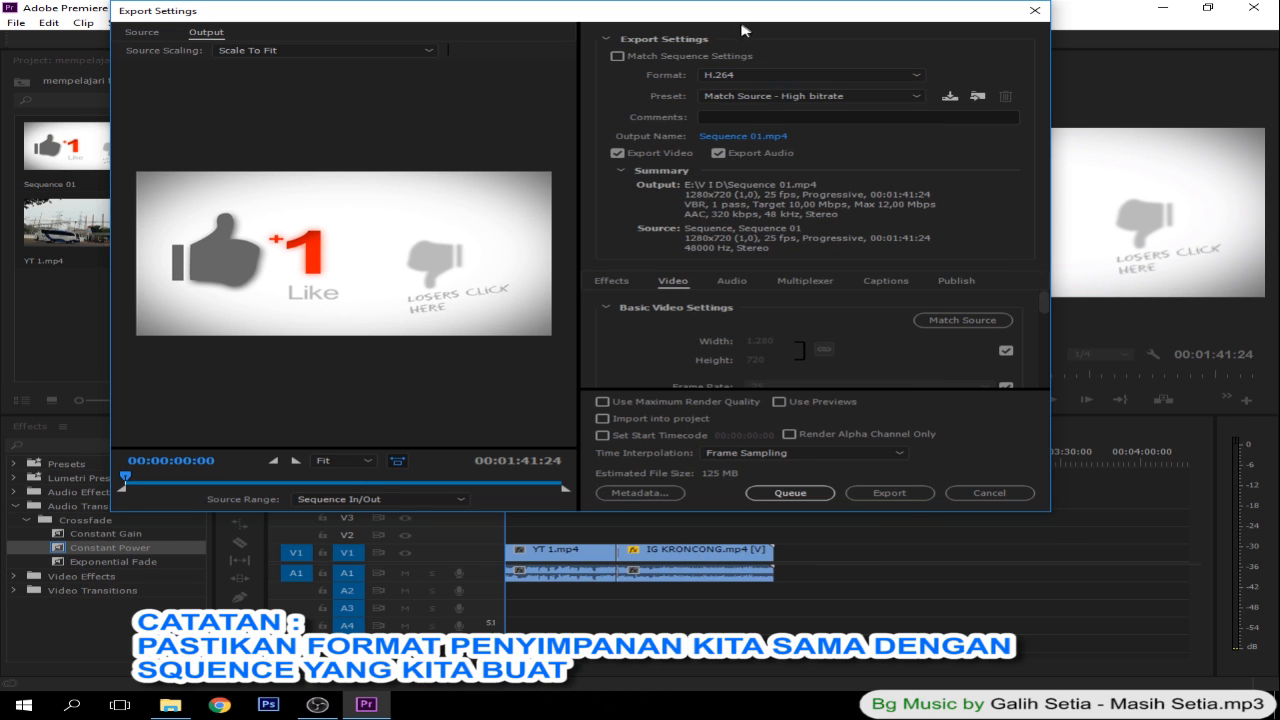
left_click_drag(738, 17, 756, 103)
left_click(788, 164)
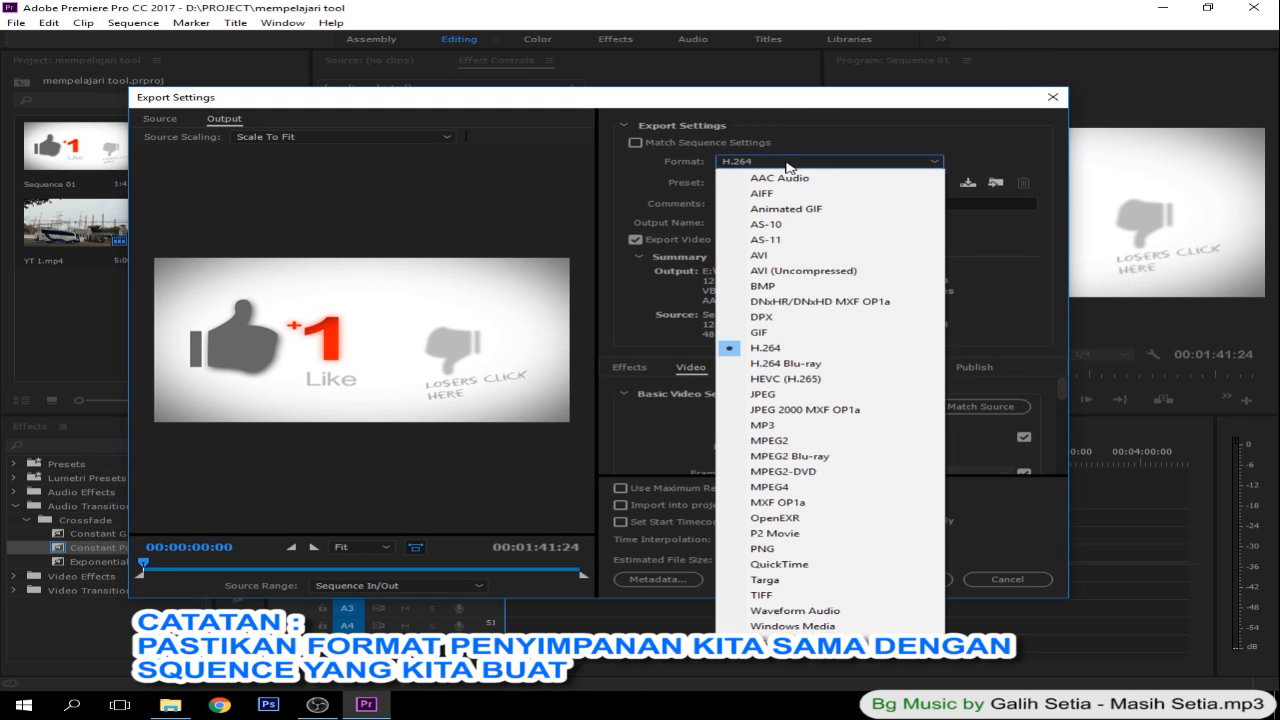
left_click(787, 164)
left_click(787, 164)
left_click(787, 164)
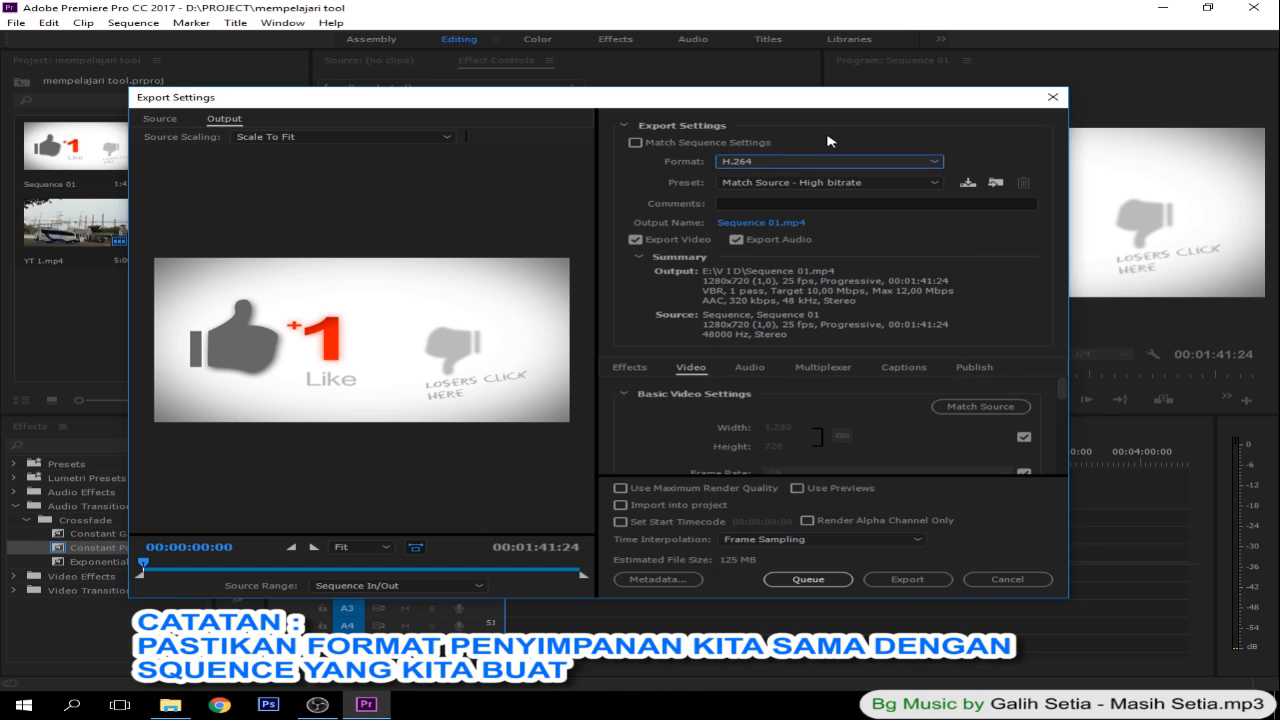